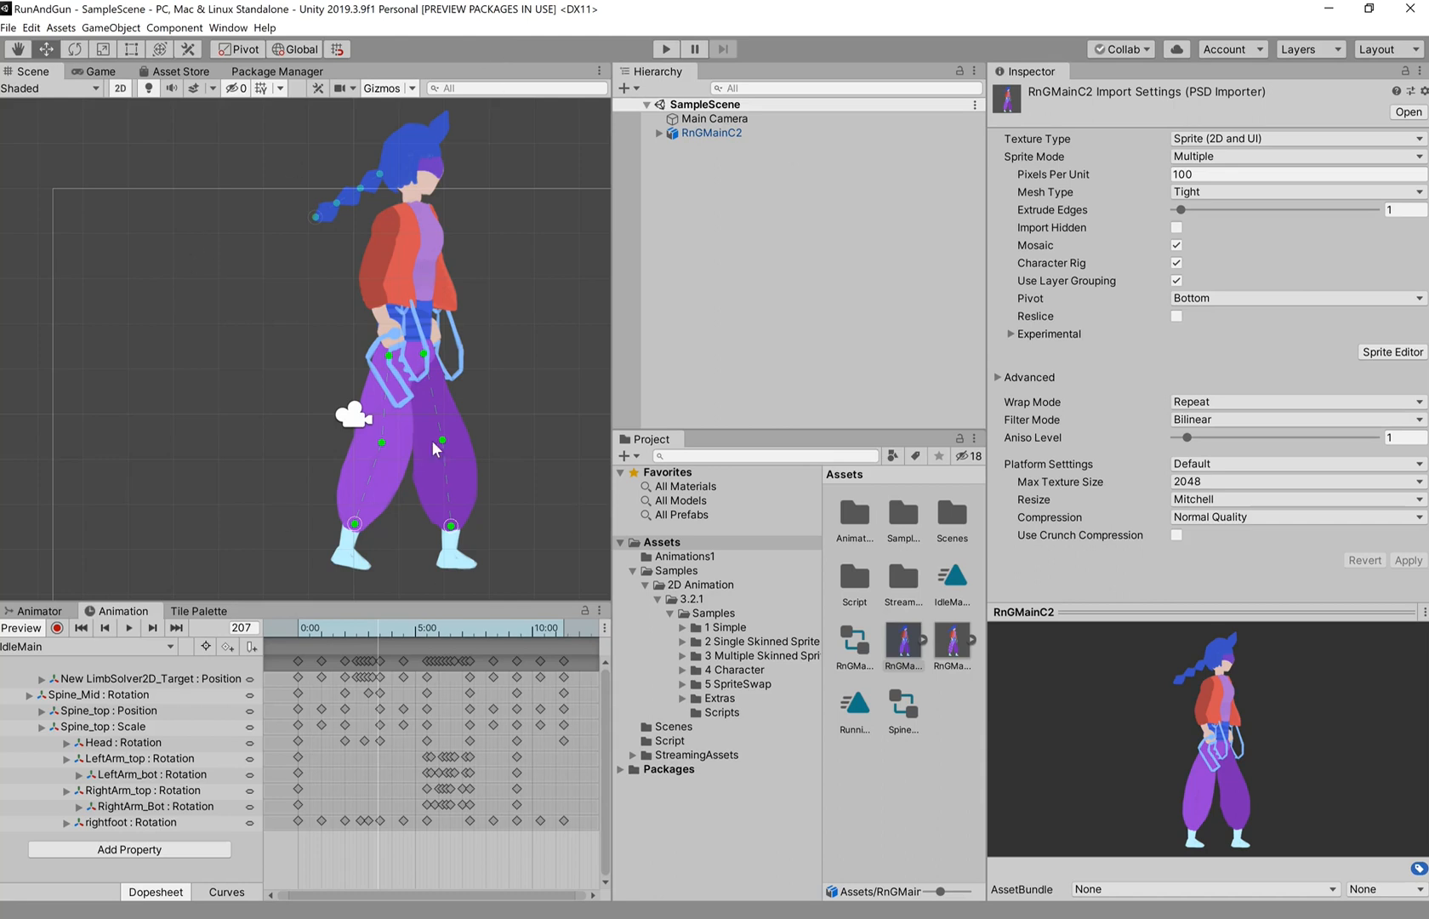
Play the IdleMain animation preview and stop it again.
left_click(132, 632)
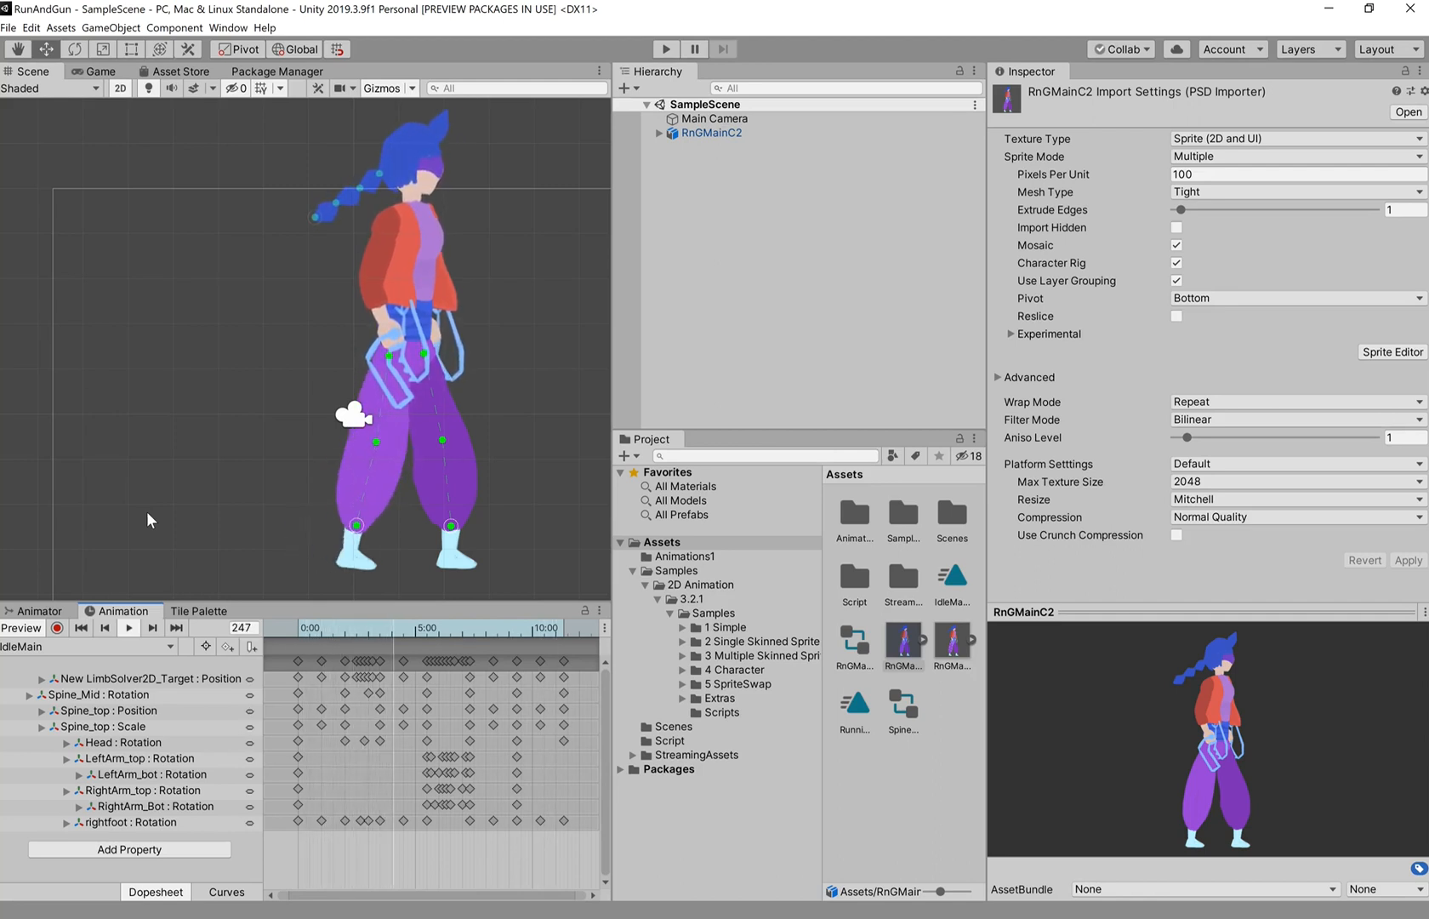
left_click(130, 629)
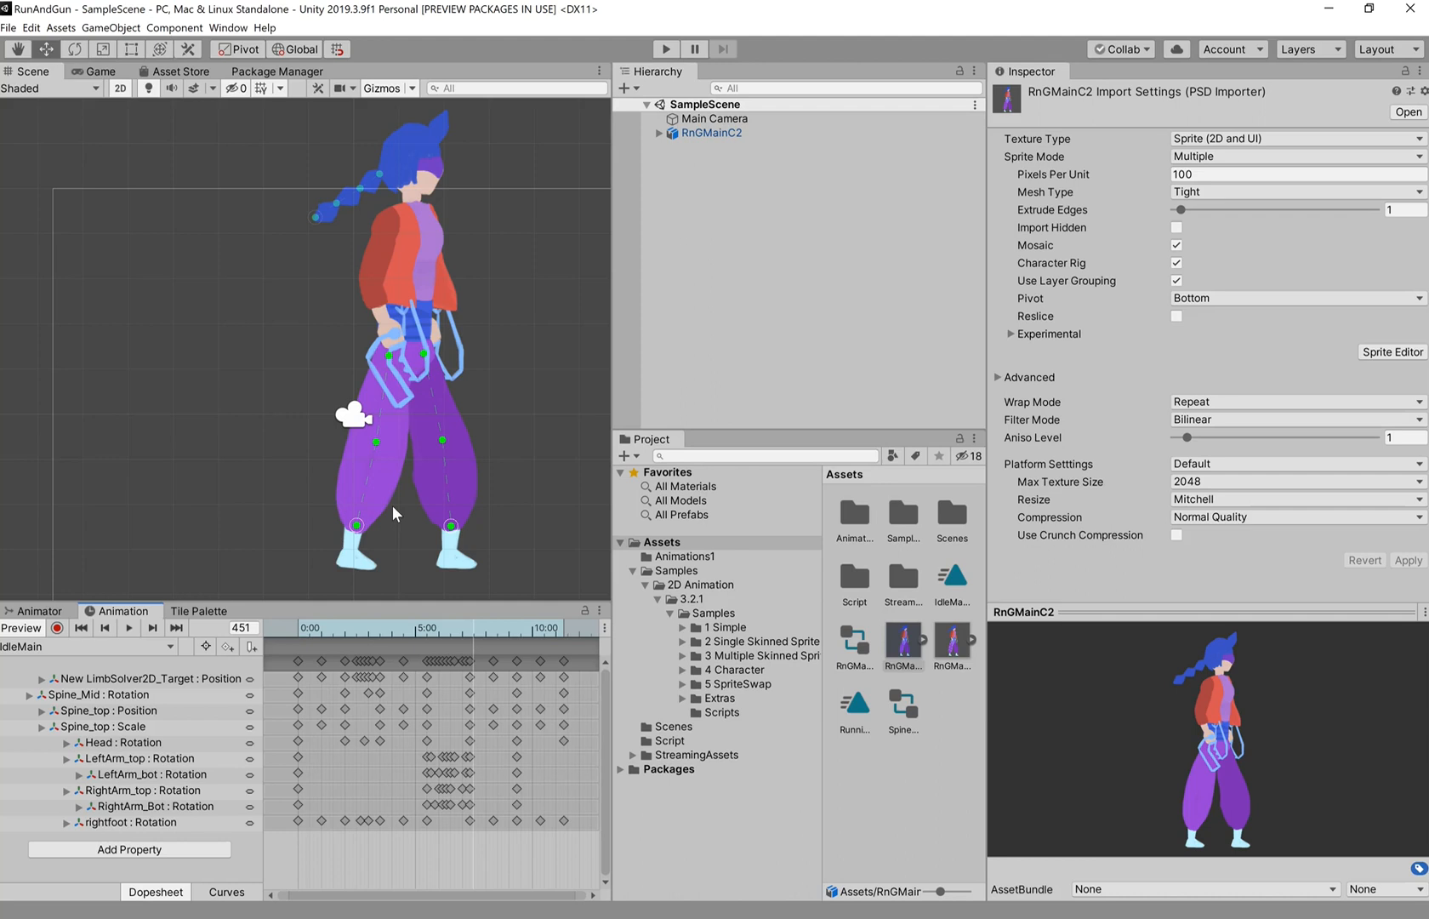
Enable Use Layer Grouping in the import settings of RnGMainC3 and apply the change.
left_click(952, 644)
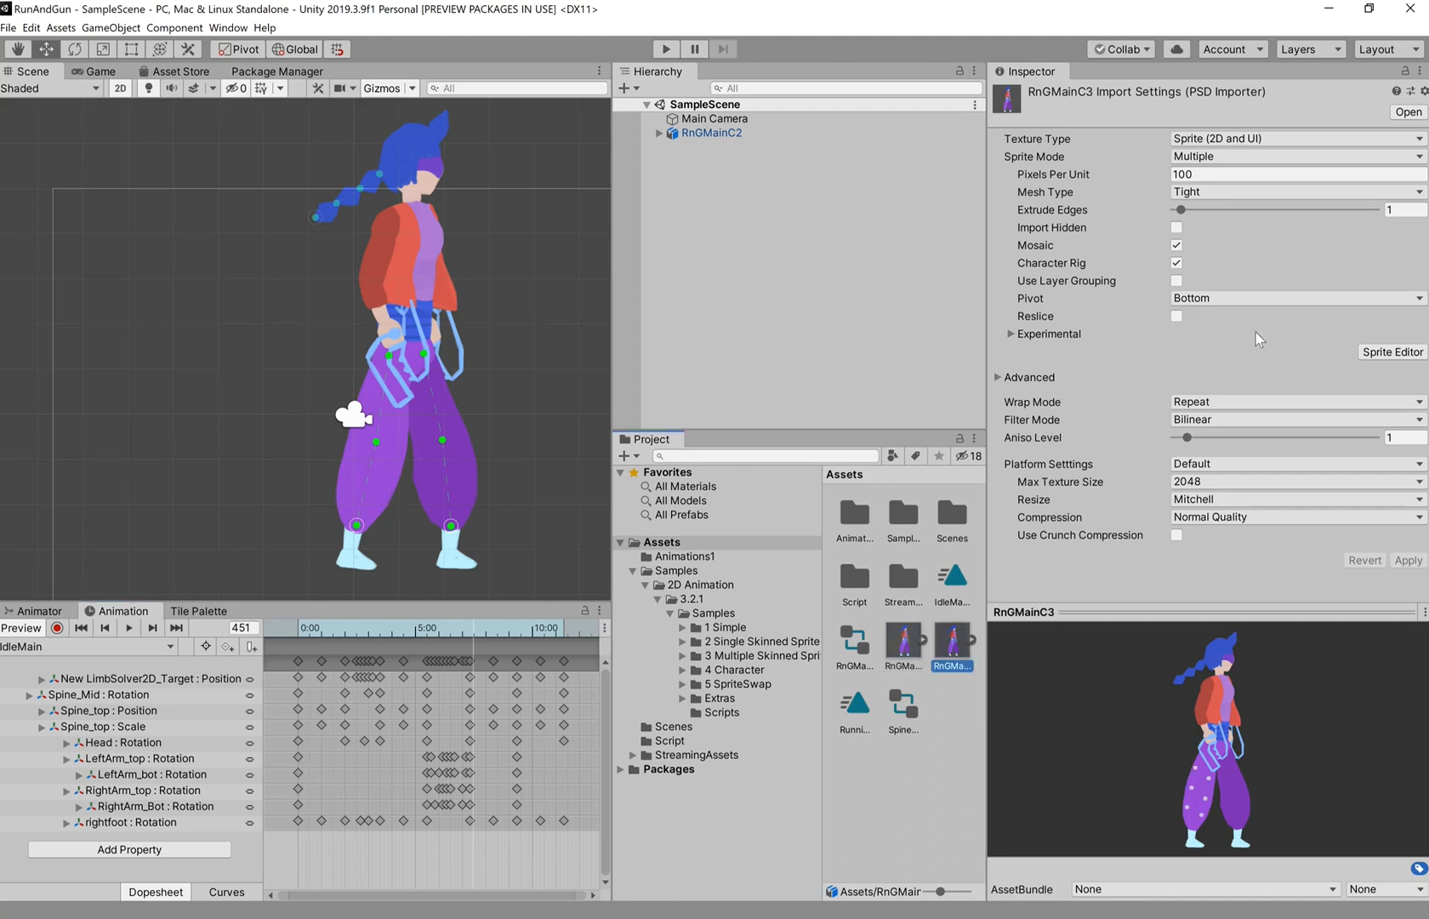
left_click(1176, 281)
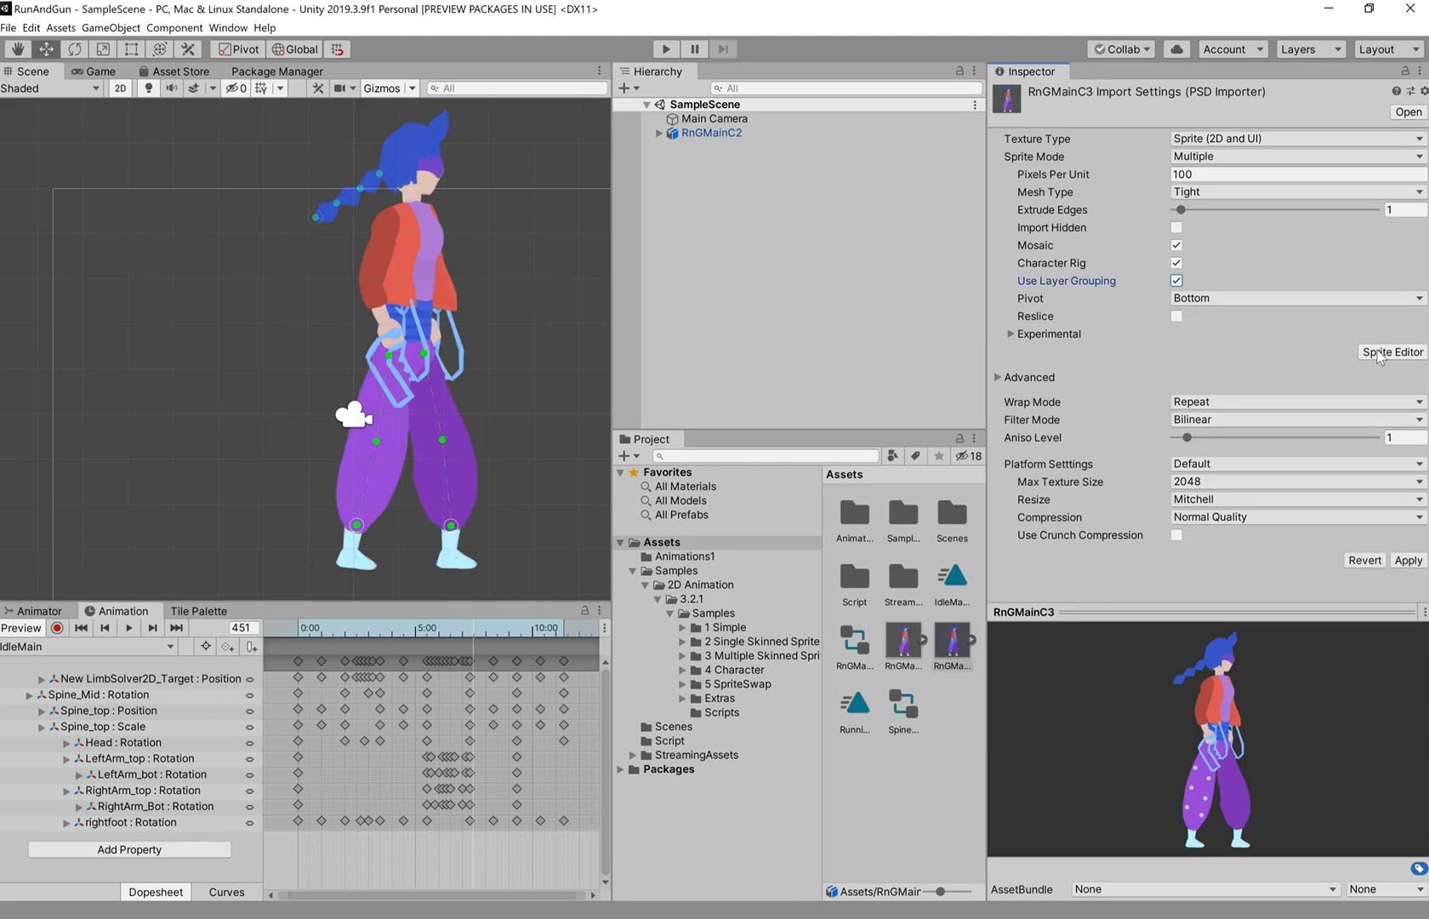
left_click(1408, 560)
Open RnGMainC3 in the Sprite Editor and switch to the Skinning Editor.
left_click(1384, 352)
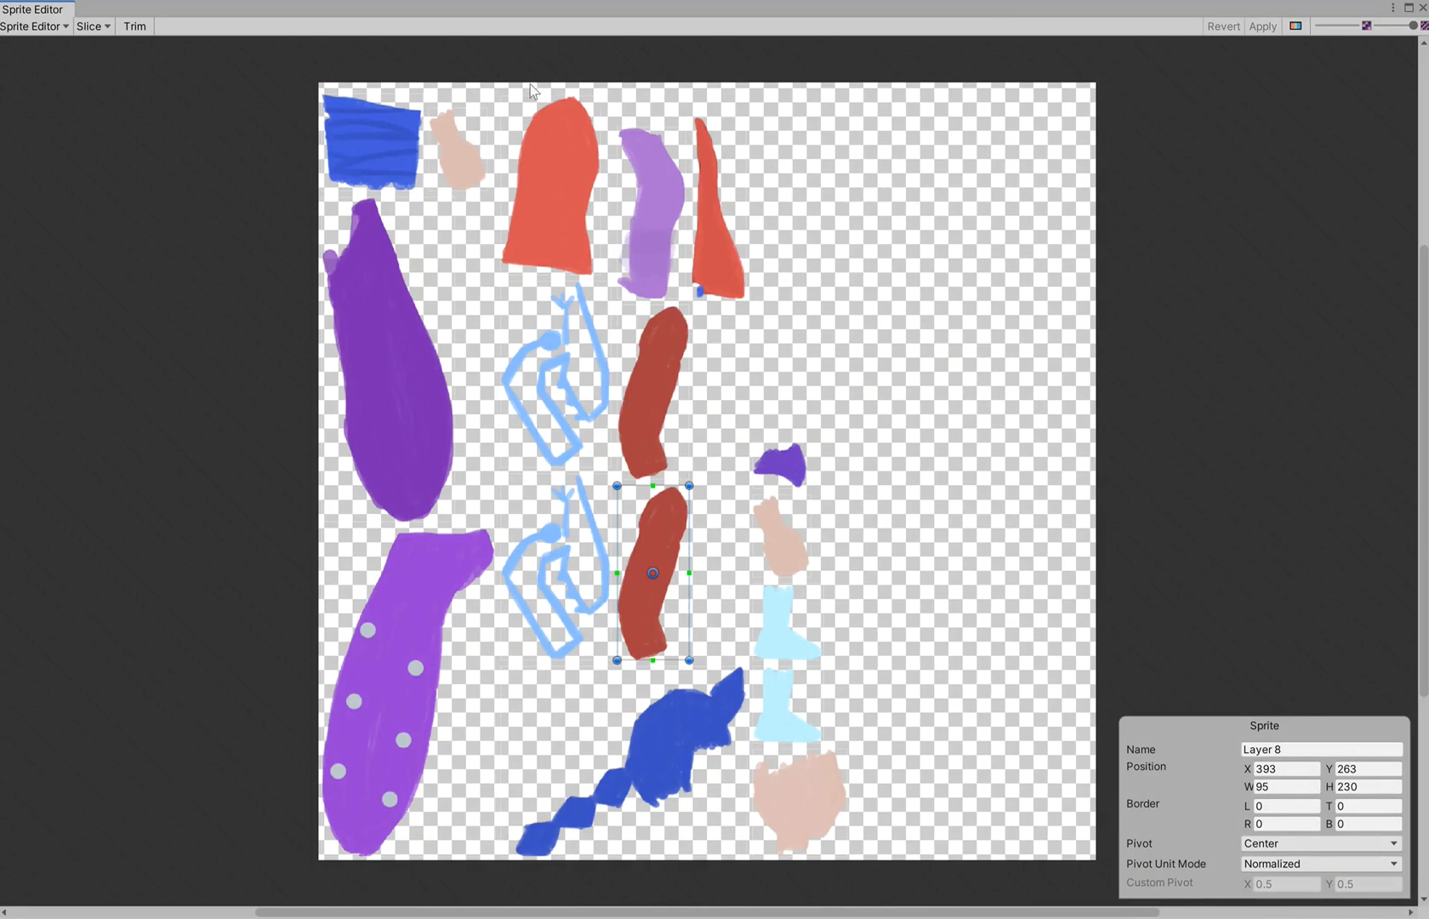
left_click(38, 28)
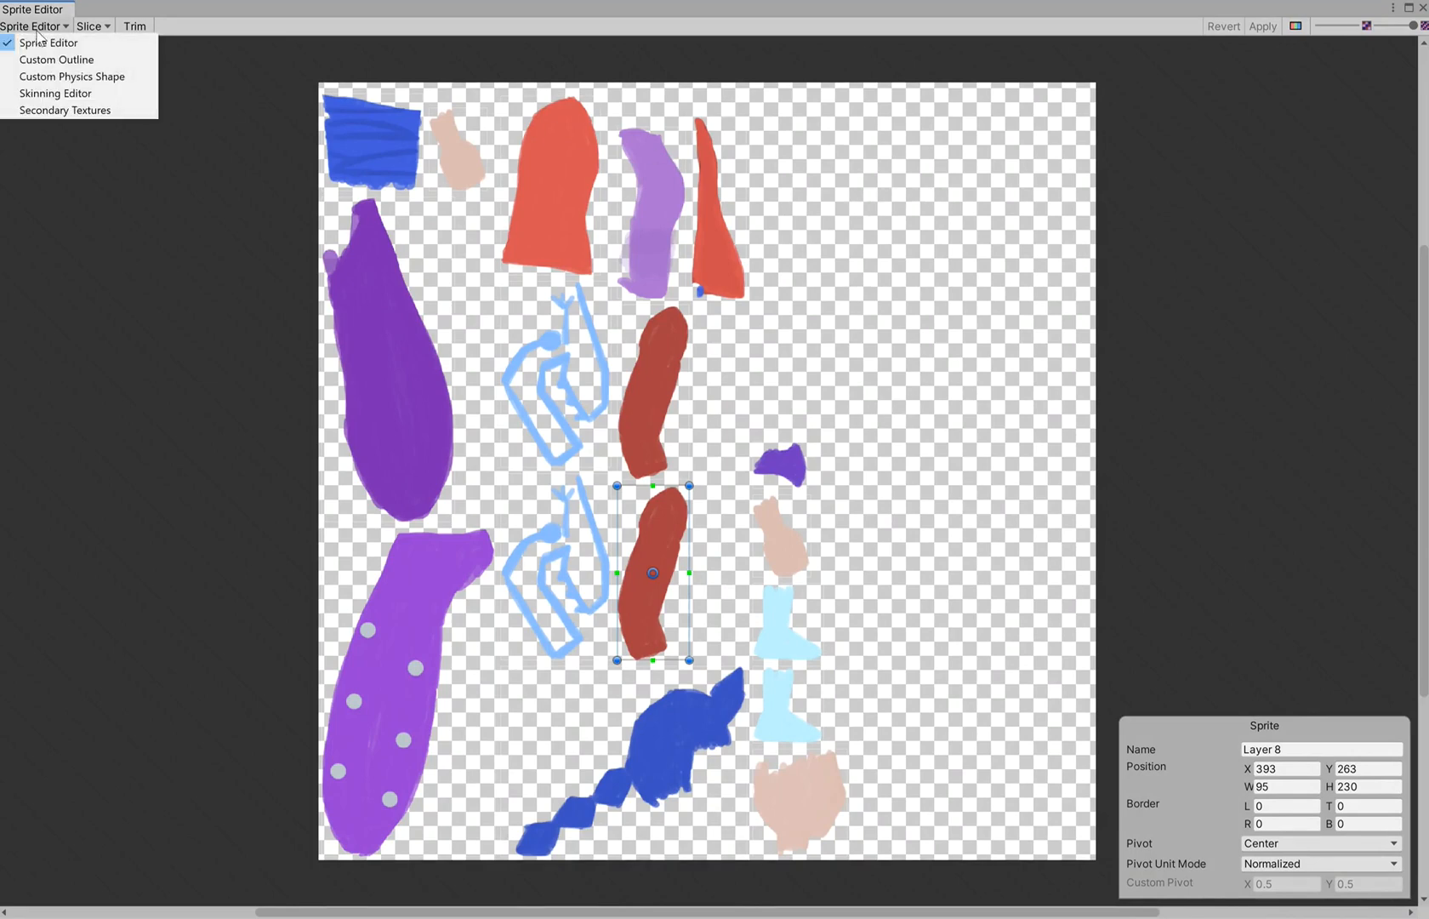
left_click(56, 94)
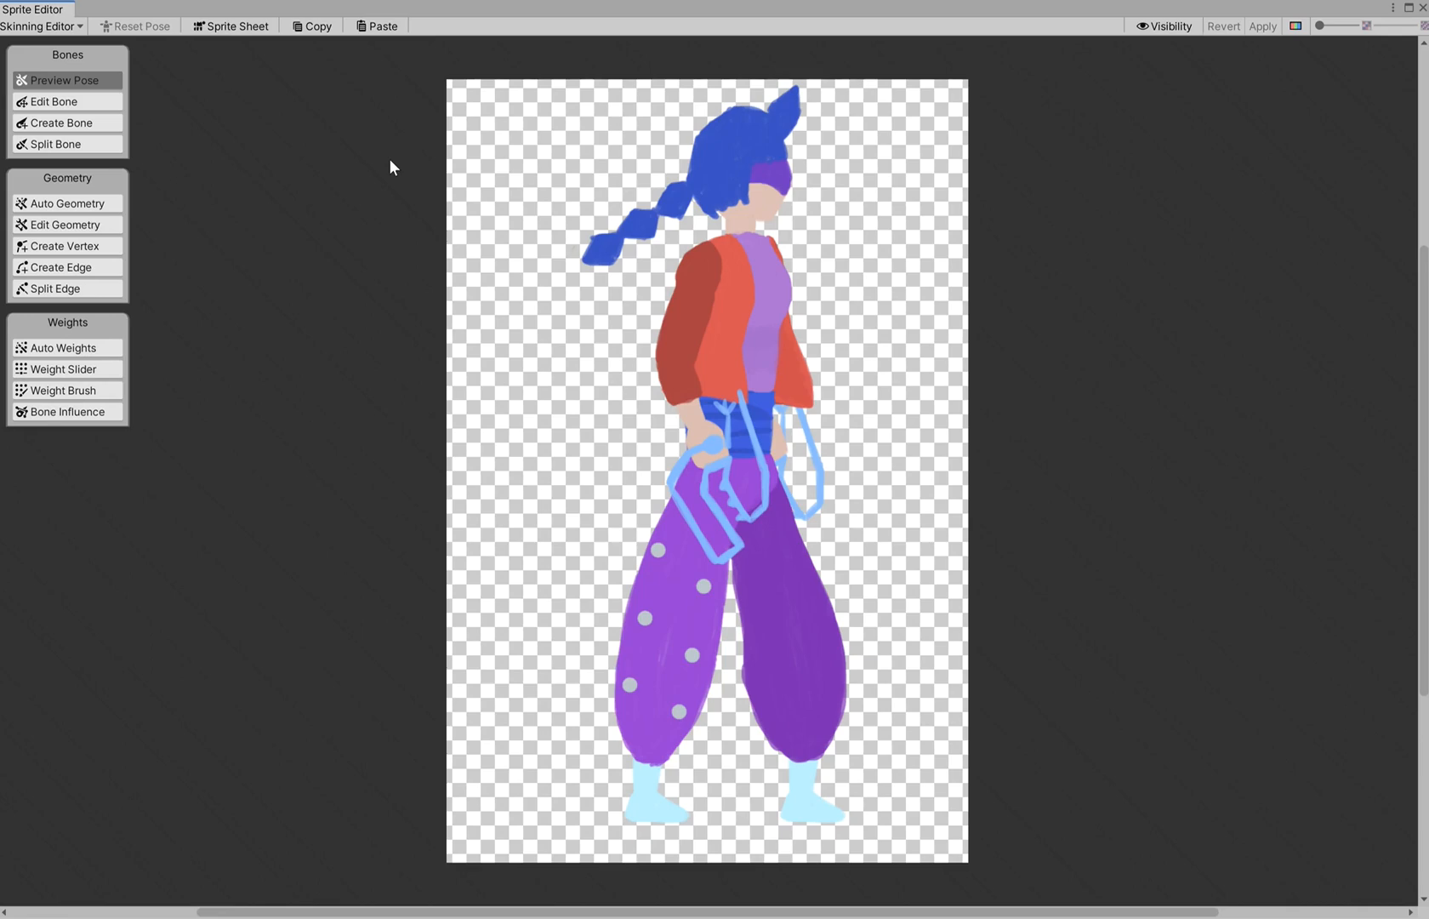
Create a chain of five bones from the hips up through the waist, torso and neck to the top of the head.
left_click(95, 203)
left_click(37, 121)
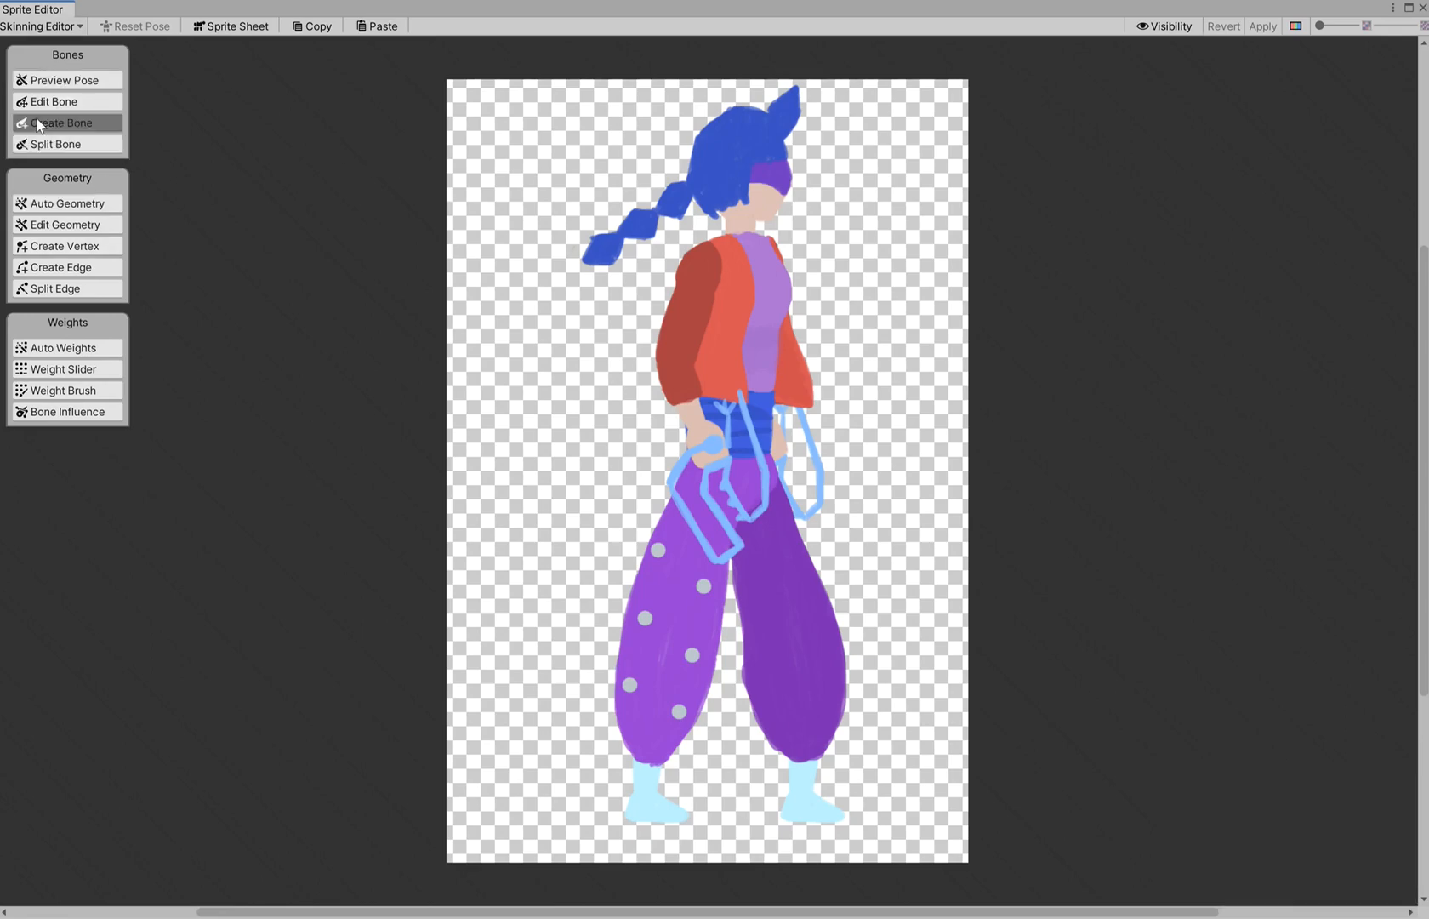
left_click(736, 456)
left_click(735, 425)
left_click(733, 394)
left_click(740, 313)
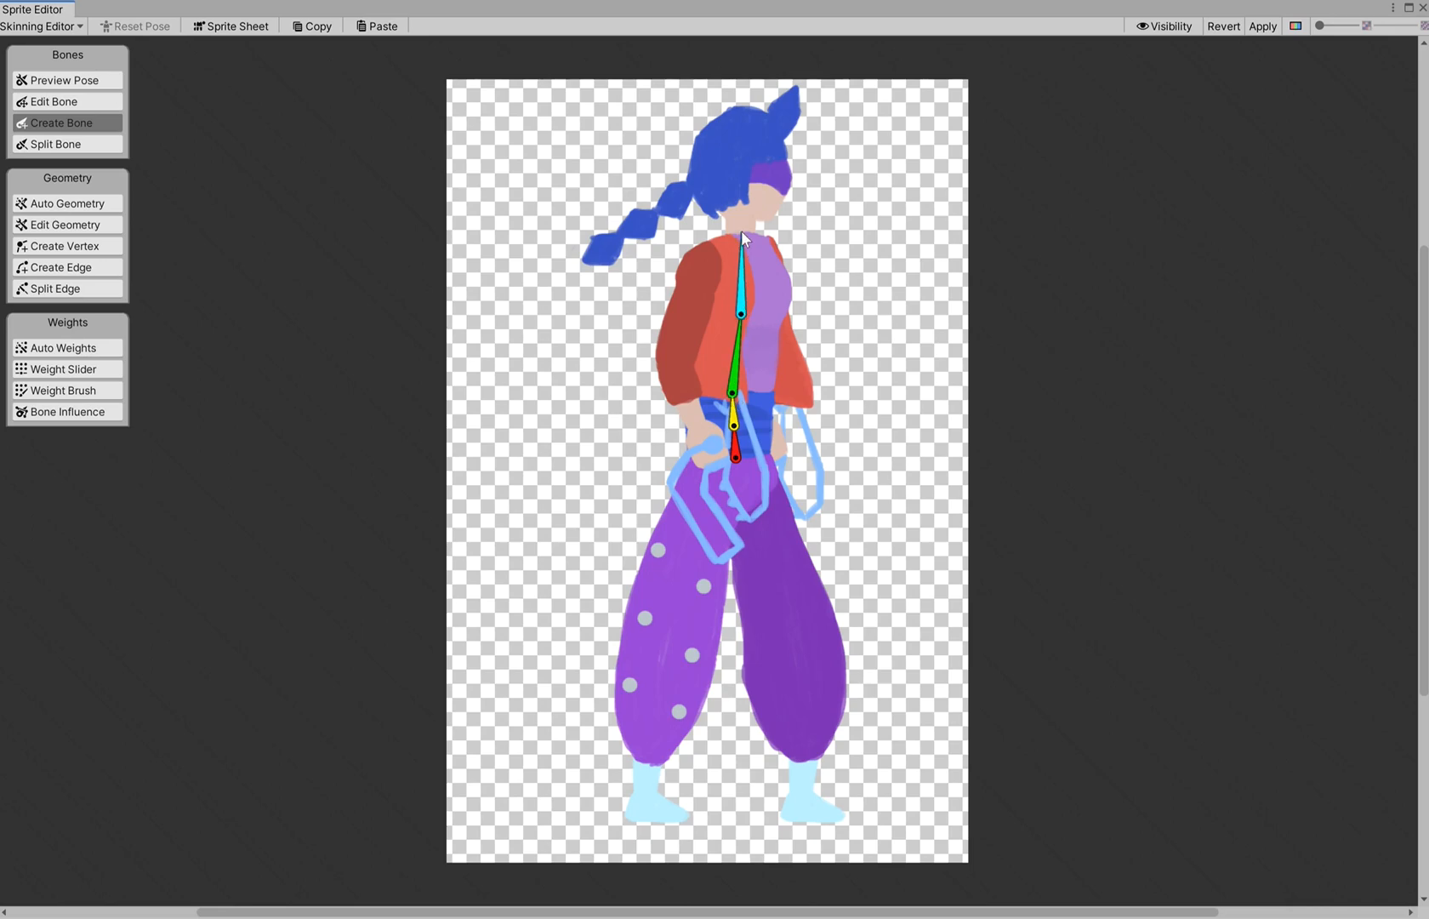
left_click(741, 237)
left_click(738, 111)
right_click(739, 119)
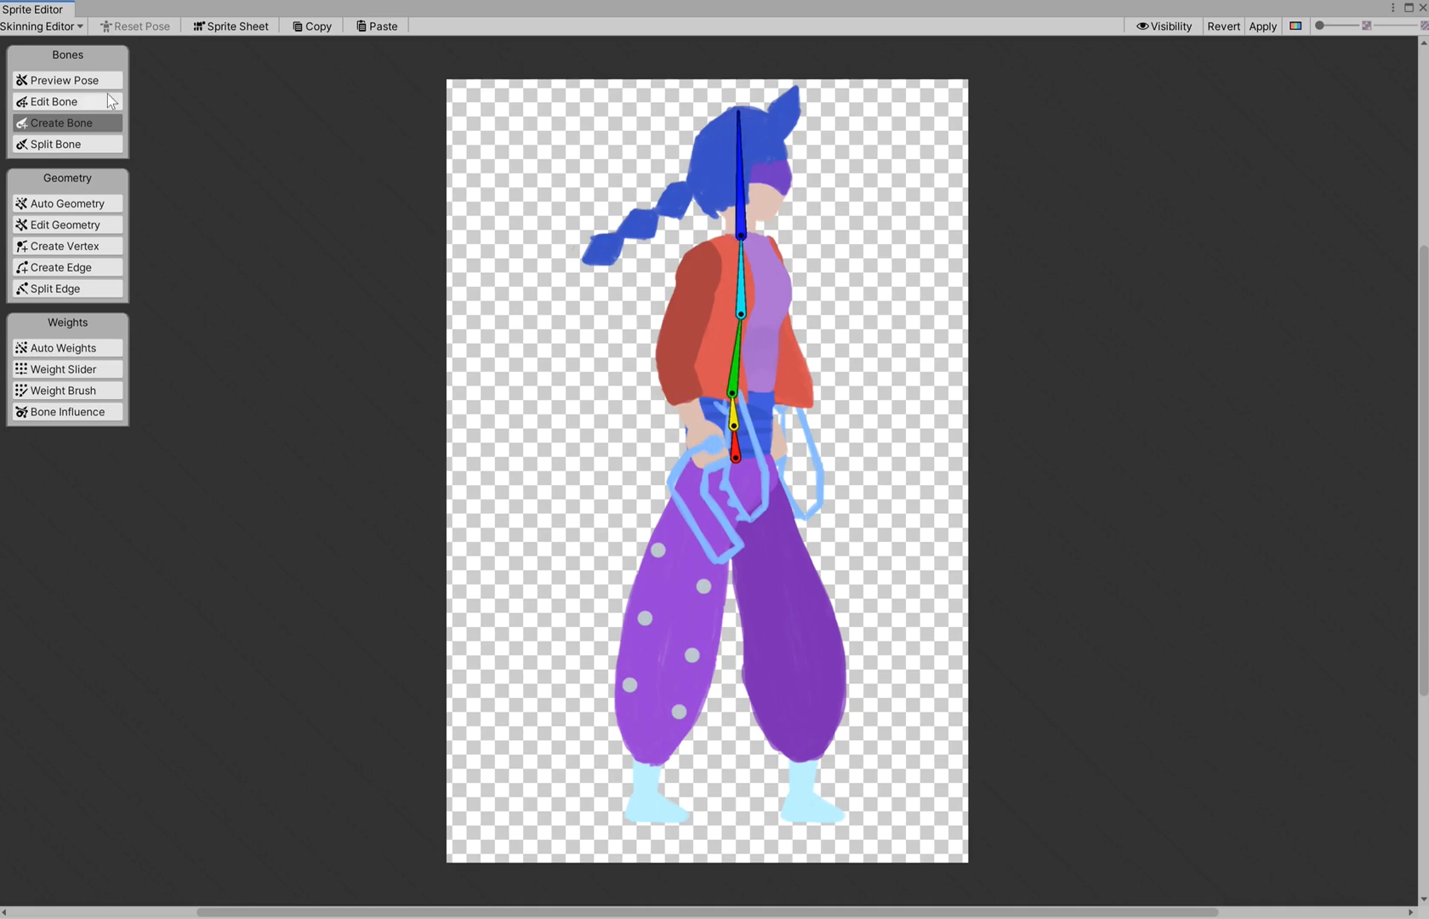
Shift the three lowest spine joints slightly forward so the hip and waist bones line up vertically with the upper spine.
left_click(54, 103)
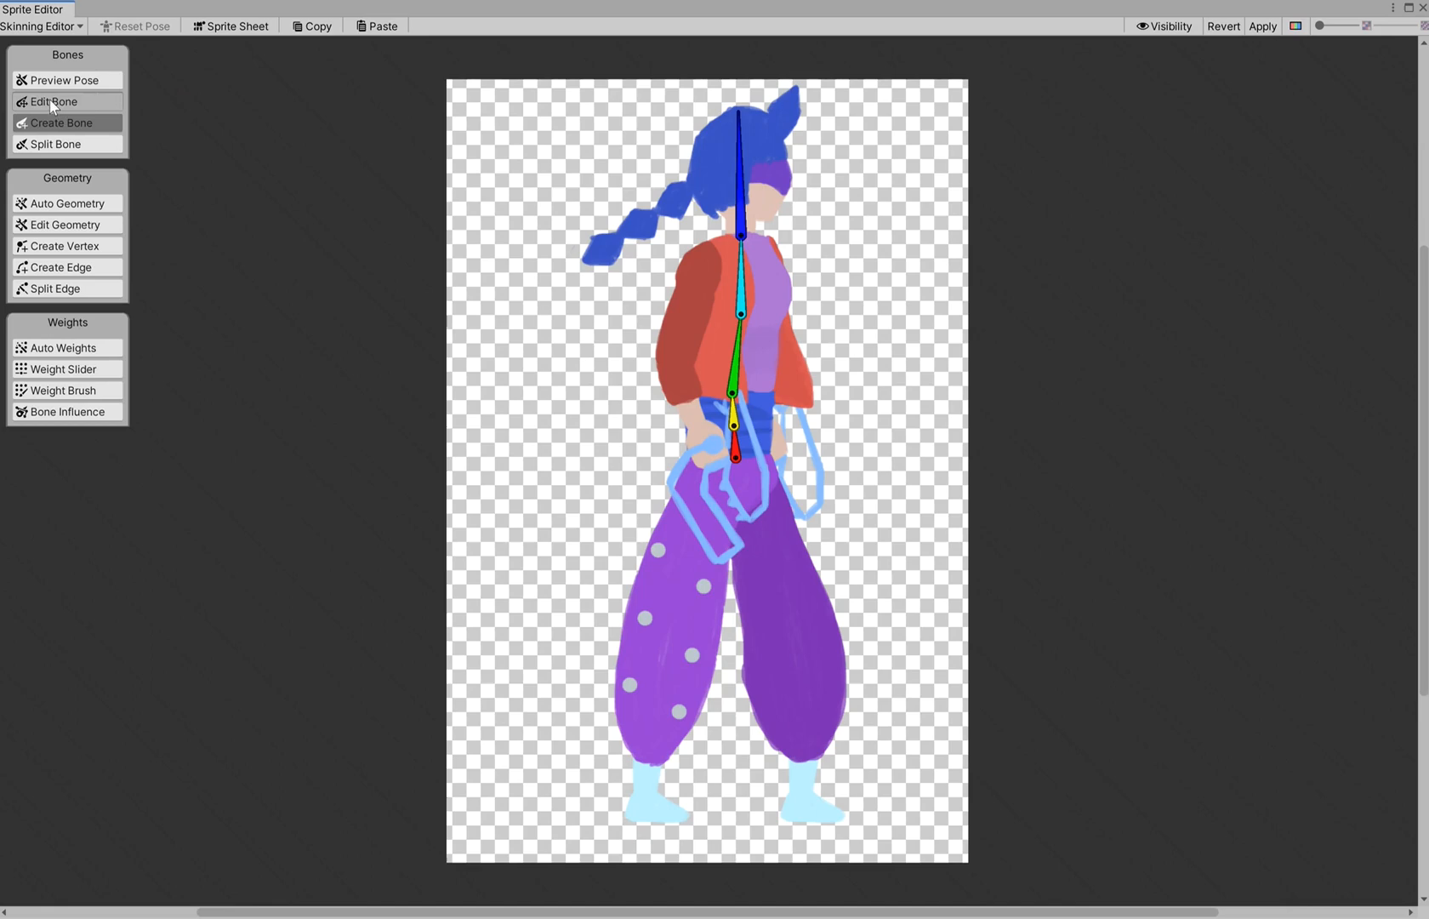
left_click(733, 398)
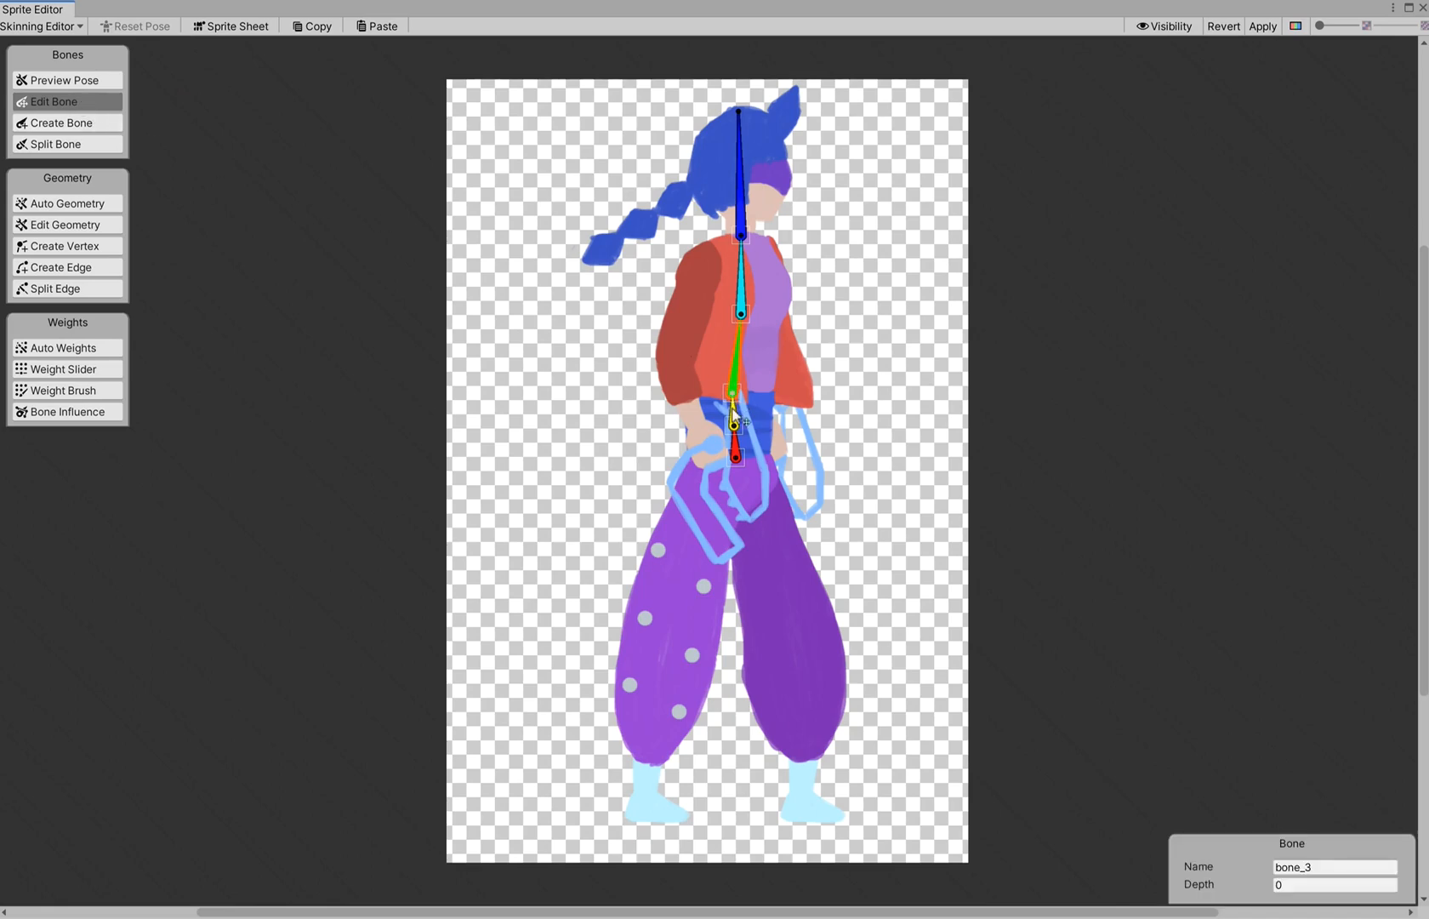
left_click(742, 426)
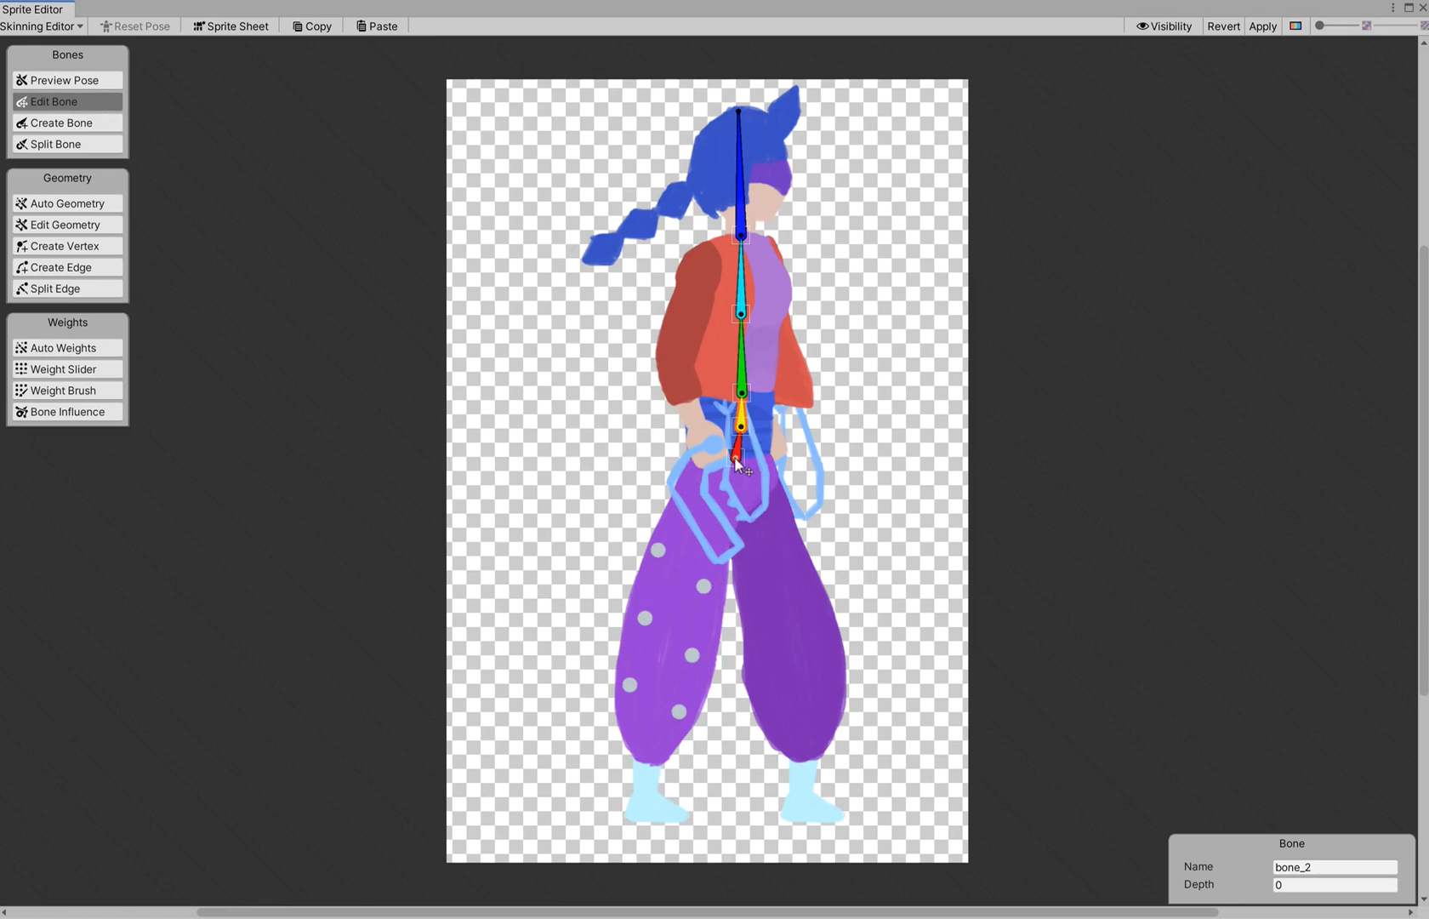
left_click(738, 458)
Create a four-bone chain for the dotted leg, running from the hip through knee, ankle and heel to the toes.
left_click(38, 121)
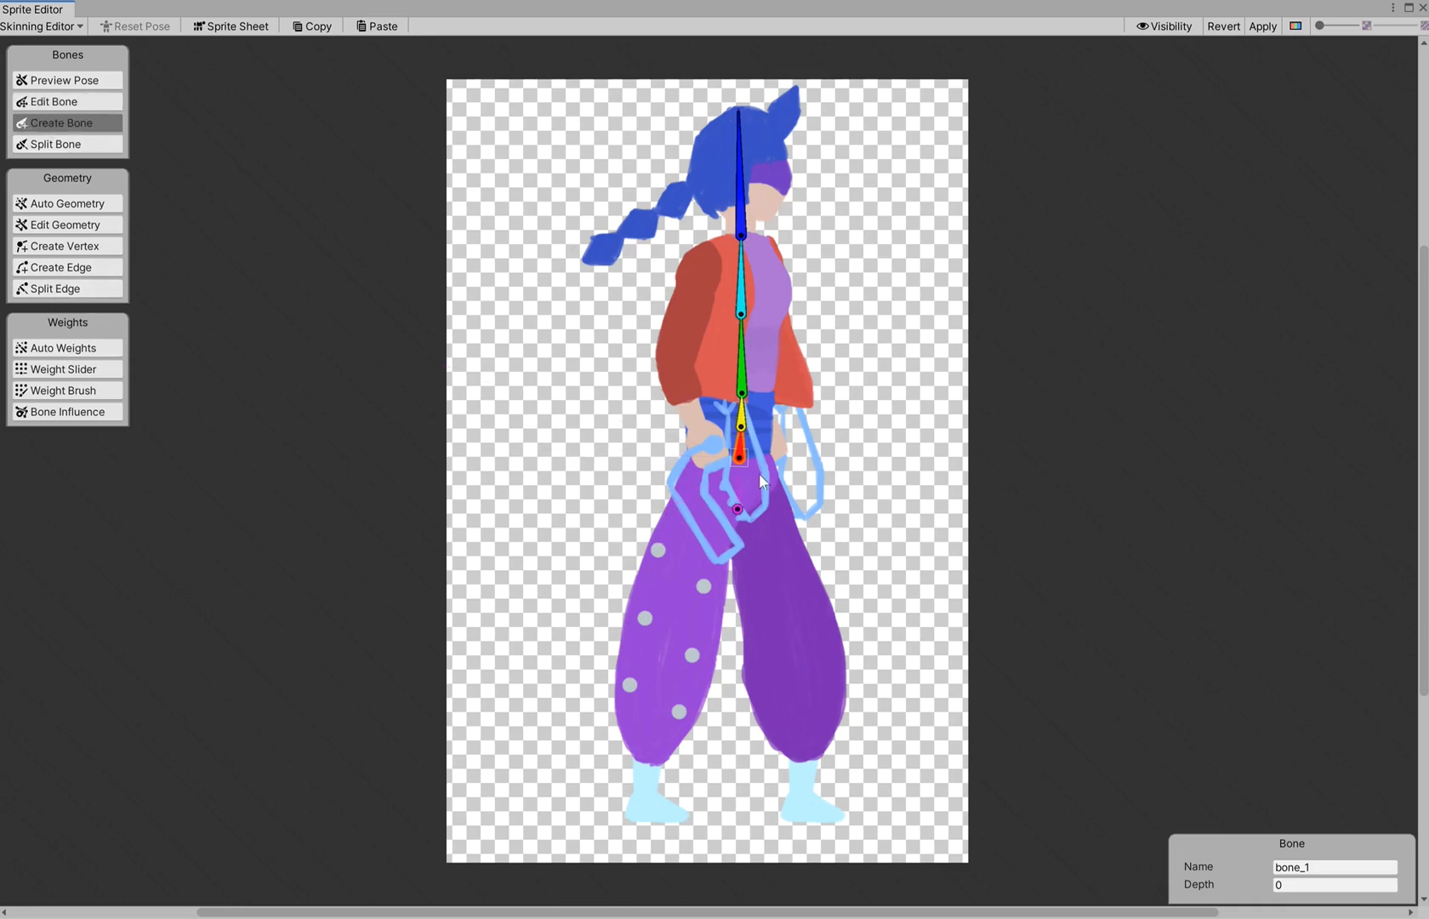
left_click(737, 457)
left_click(671, 621)
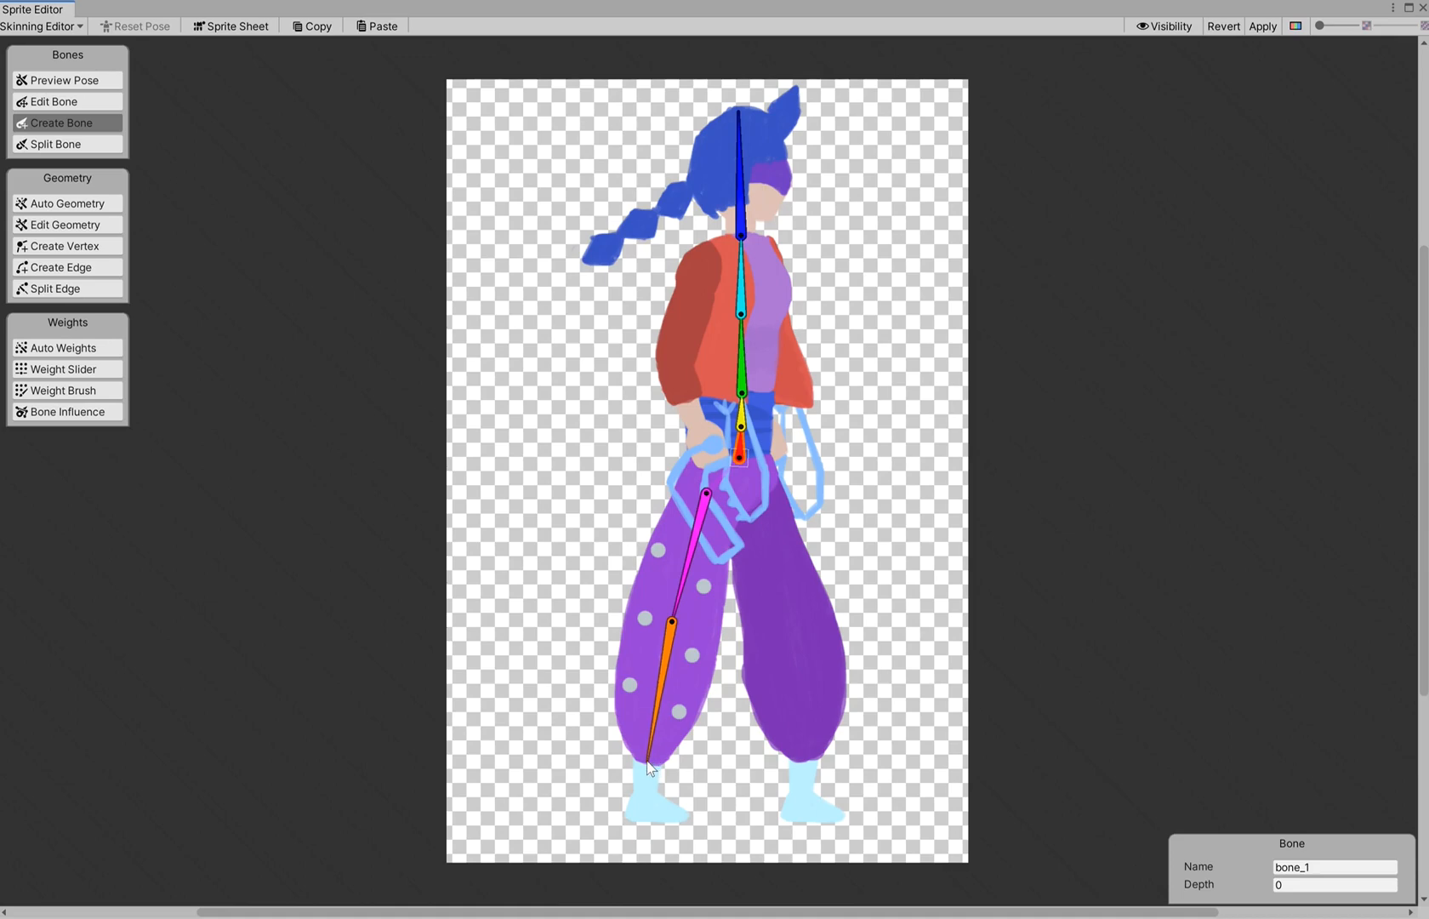
left_click(649, 761)
left_click(629, 814)
left_click(688, 816)
right_click(706, 675)
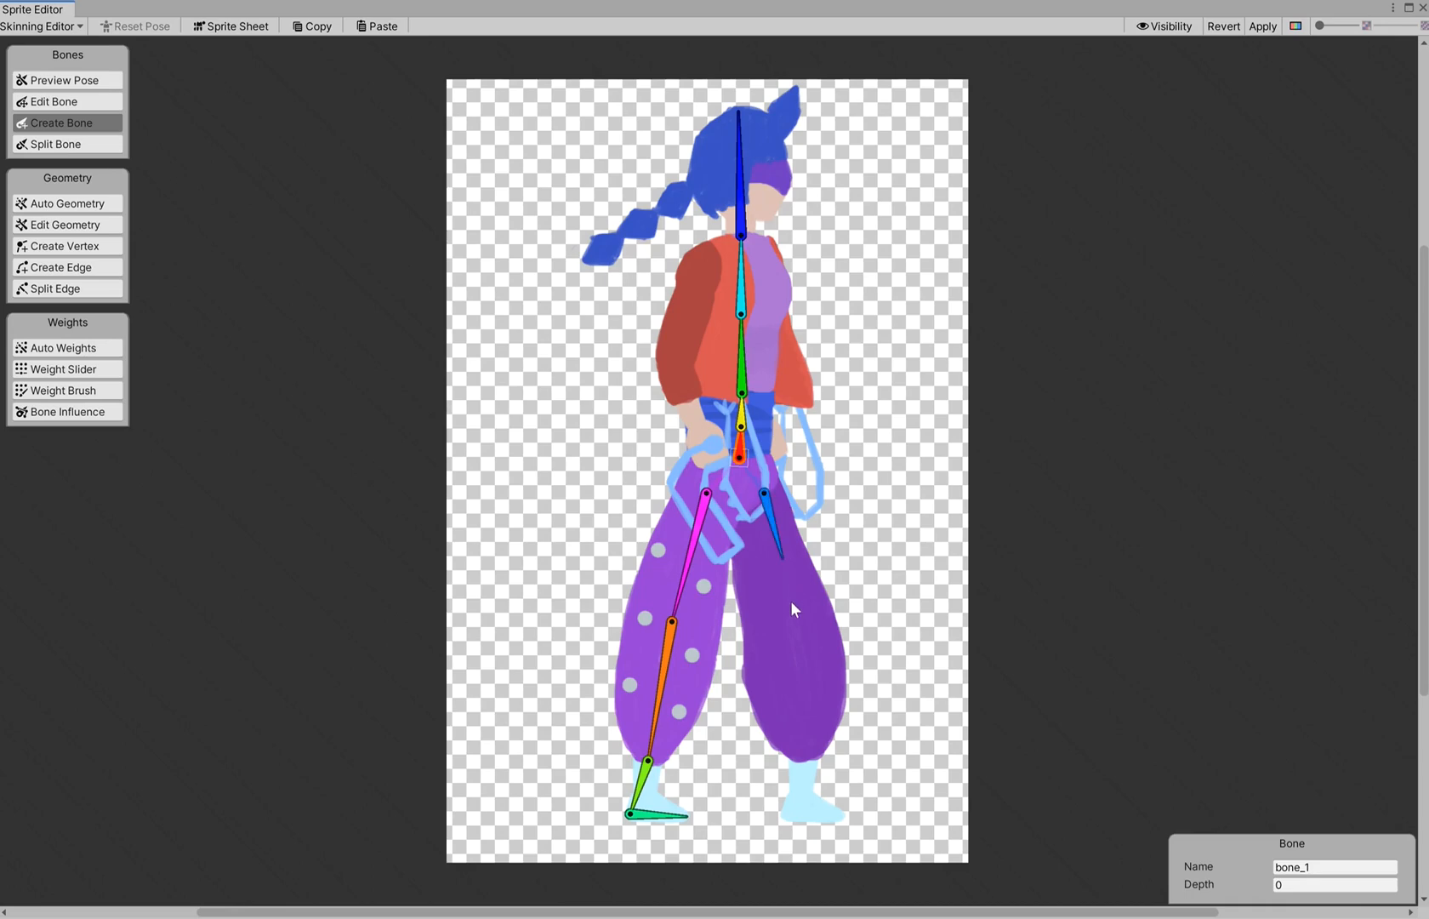
Create a matching four-bone chain for the dark purple leg, from the hip through knee, ankle and heel to the toes.
left_click(790, 624)
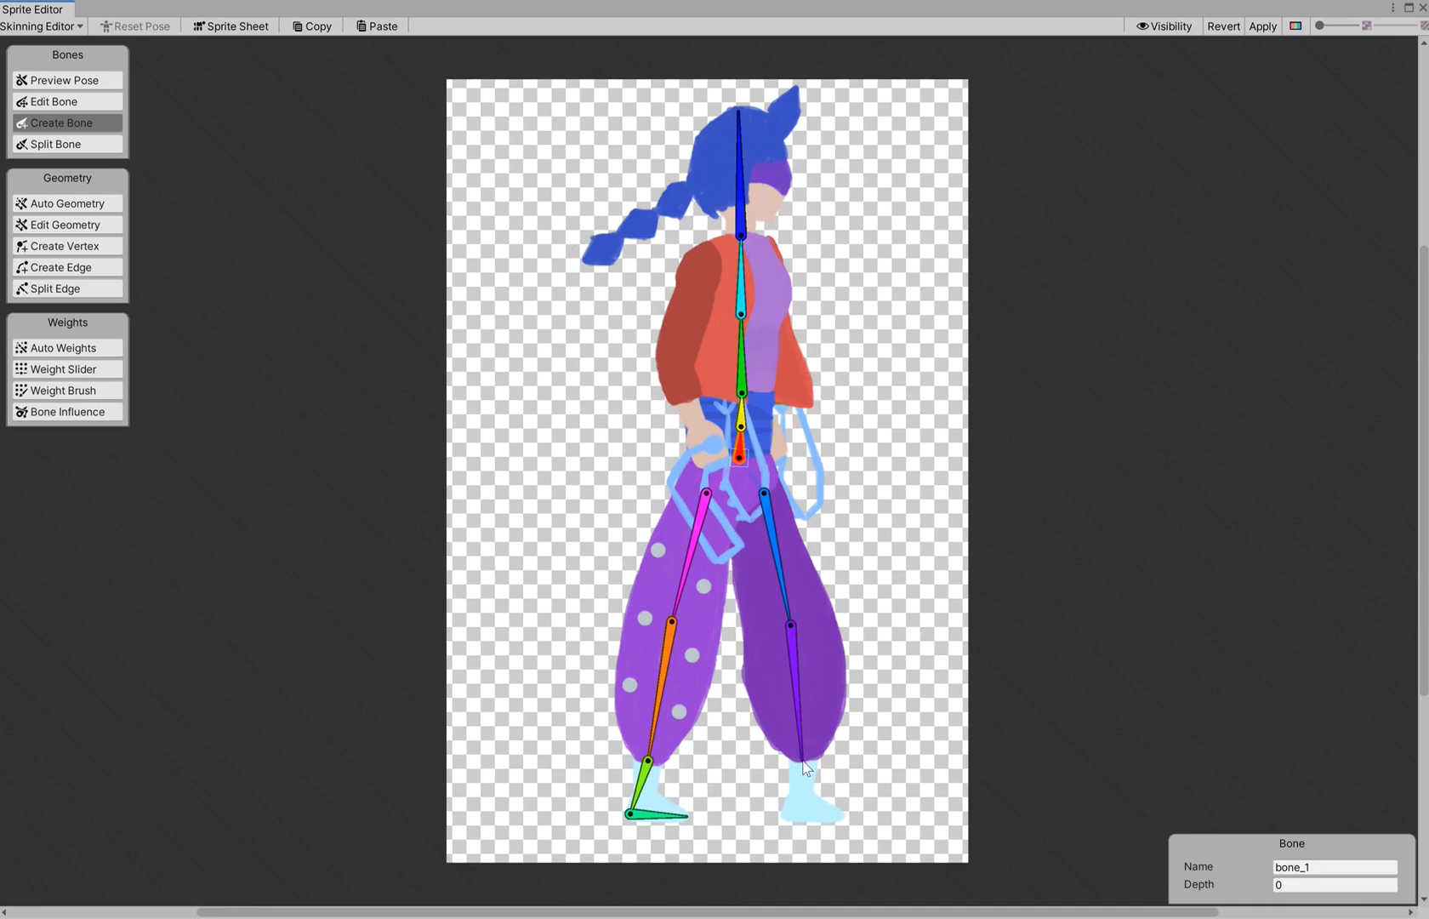
left_click(803, 760)
left_click(844, 814)
right_click(844, 811)
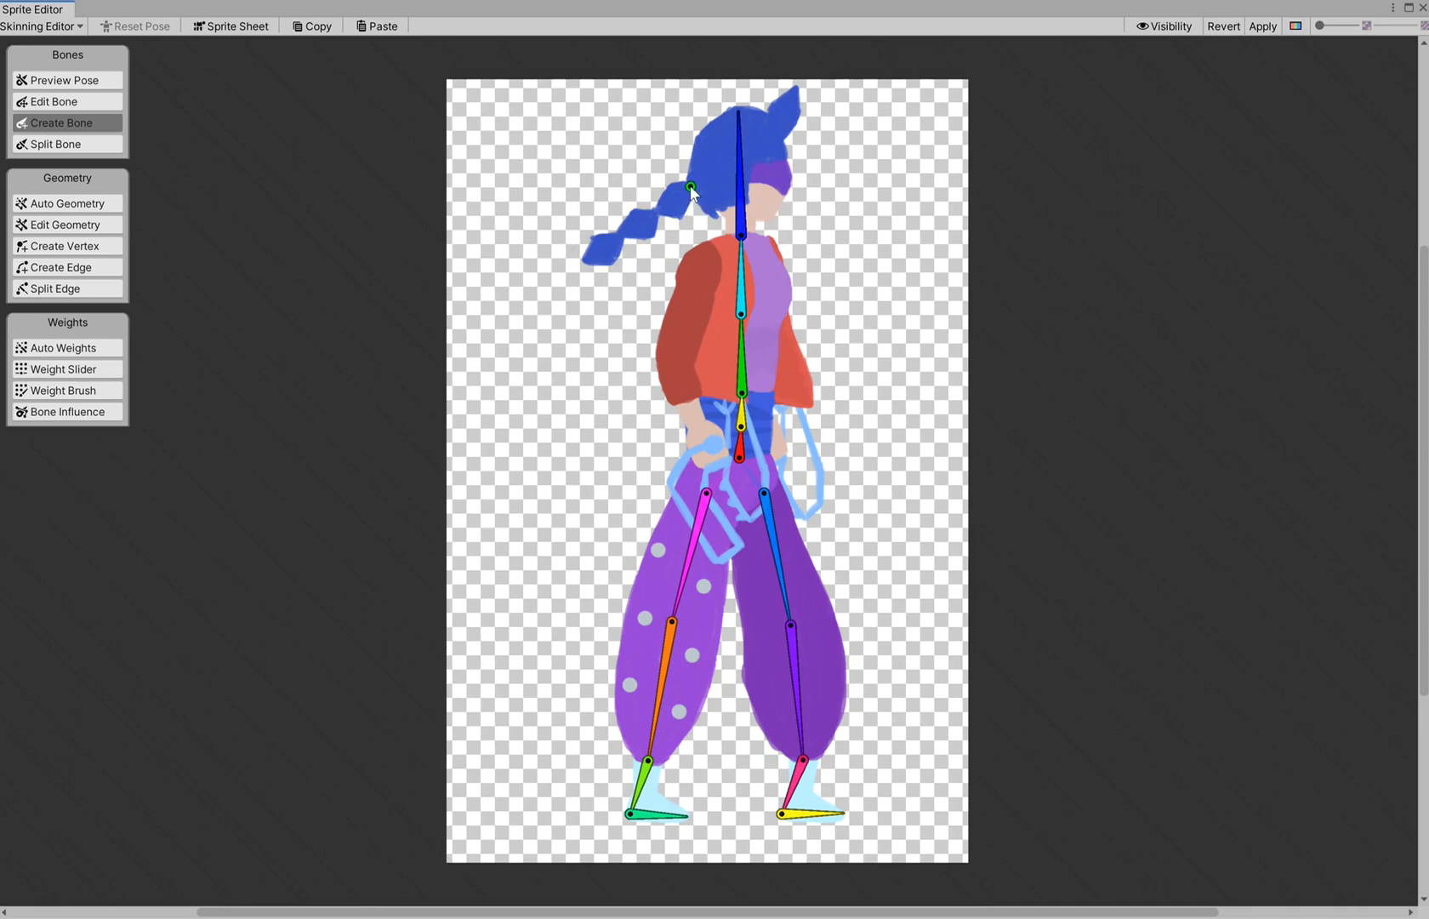
Create a chain of three bones along the braid, one per segment, from the back of the head to the tip.
left_click(692, 190)
left_click(656, 211)
left_click(616, 235)
left_click(586, 259)
right_click(647, 318)
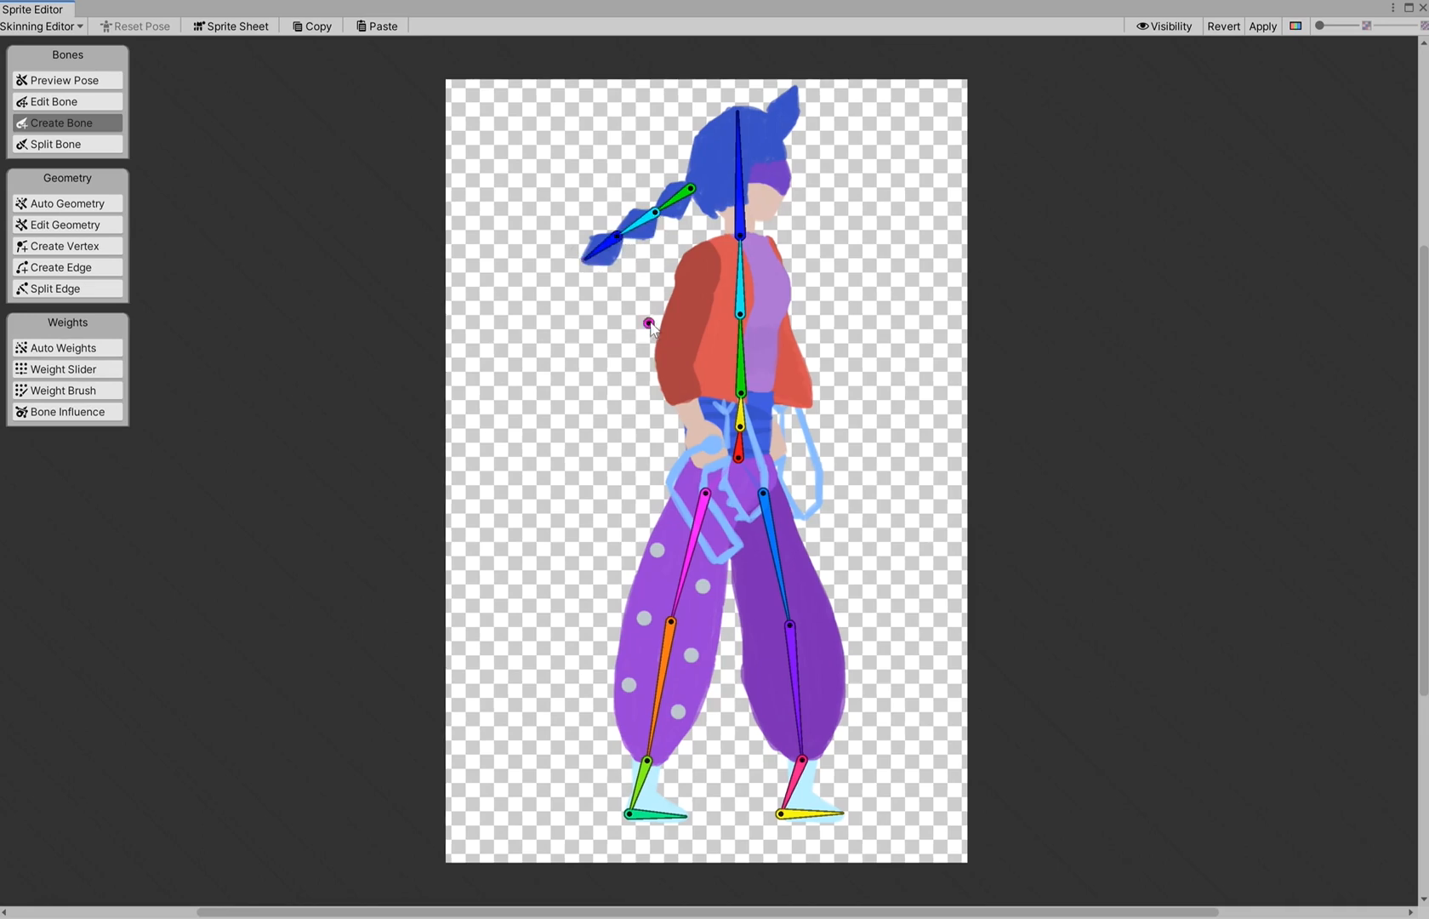
Create a three-bone chain for the near arm, from the shoulder through elbow and wrist to the fingertips.
left_click(734, 245)
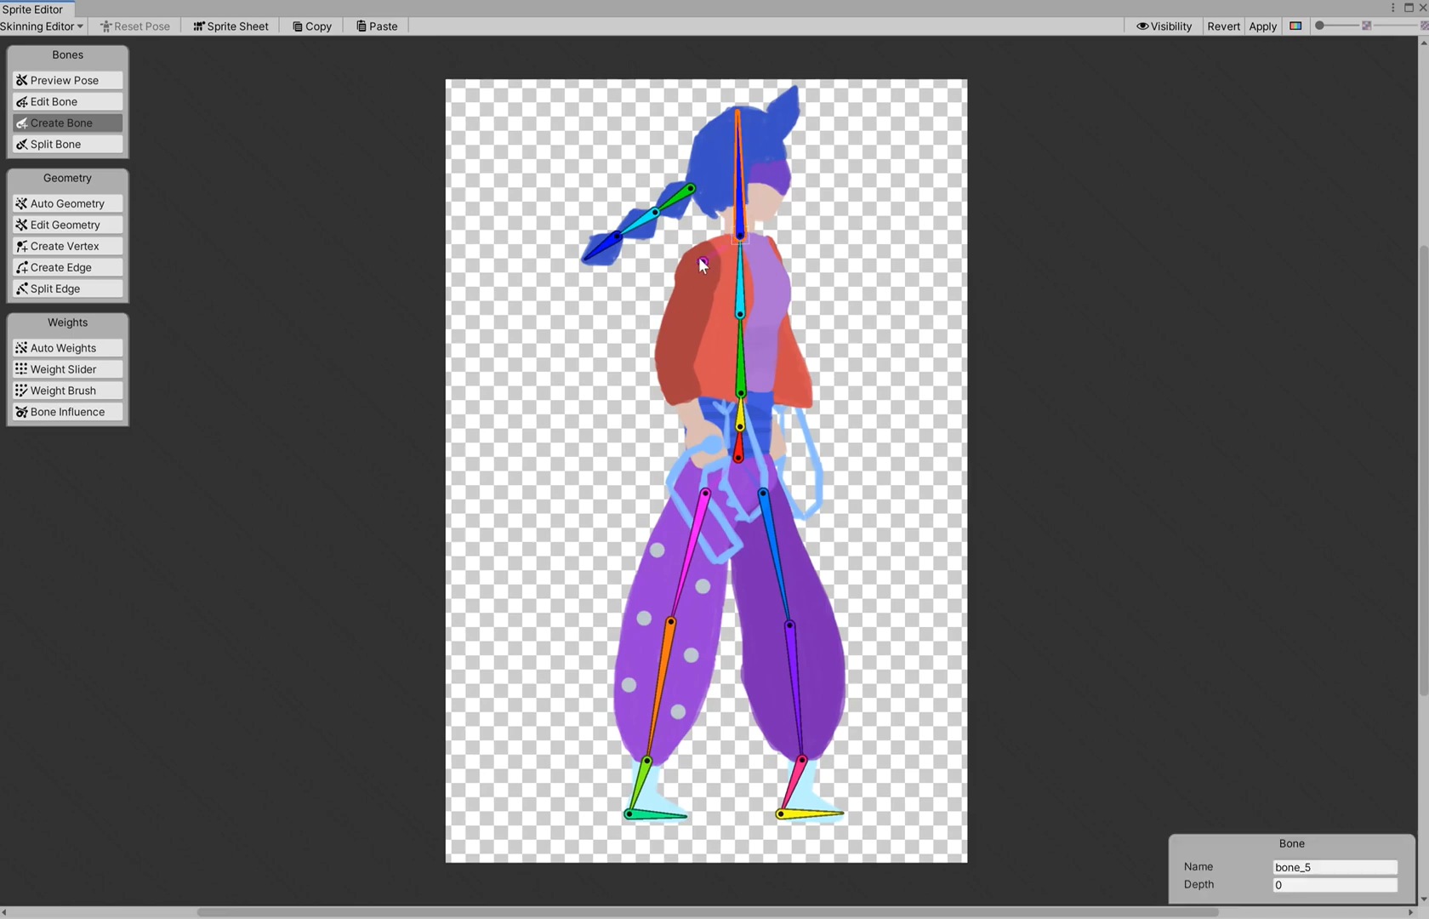
left_click(698, 257)
left_click(670, 357)
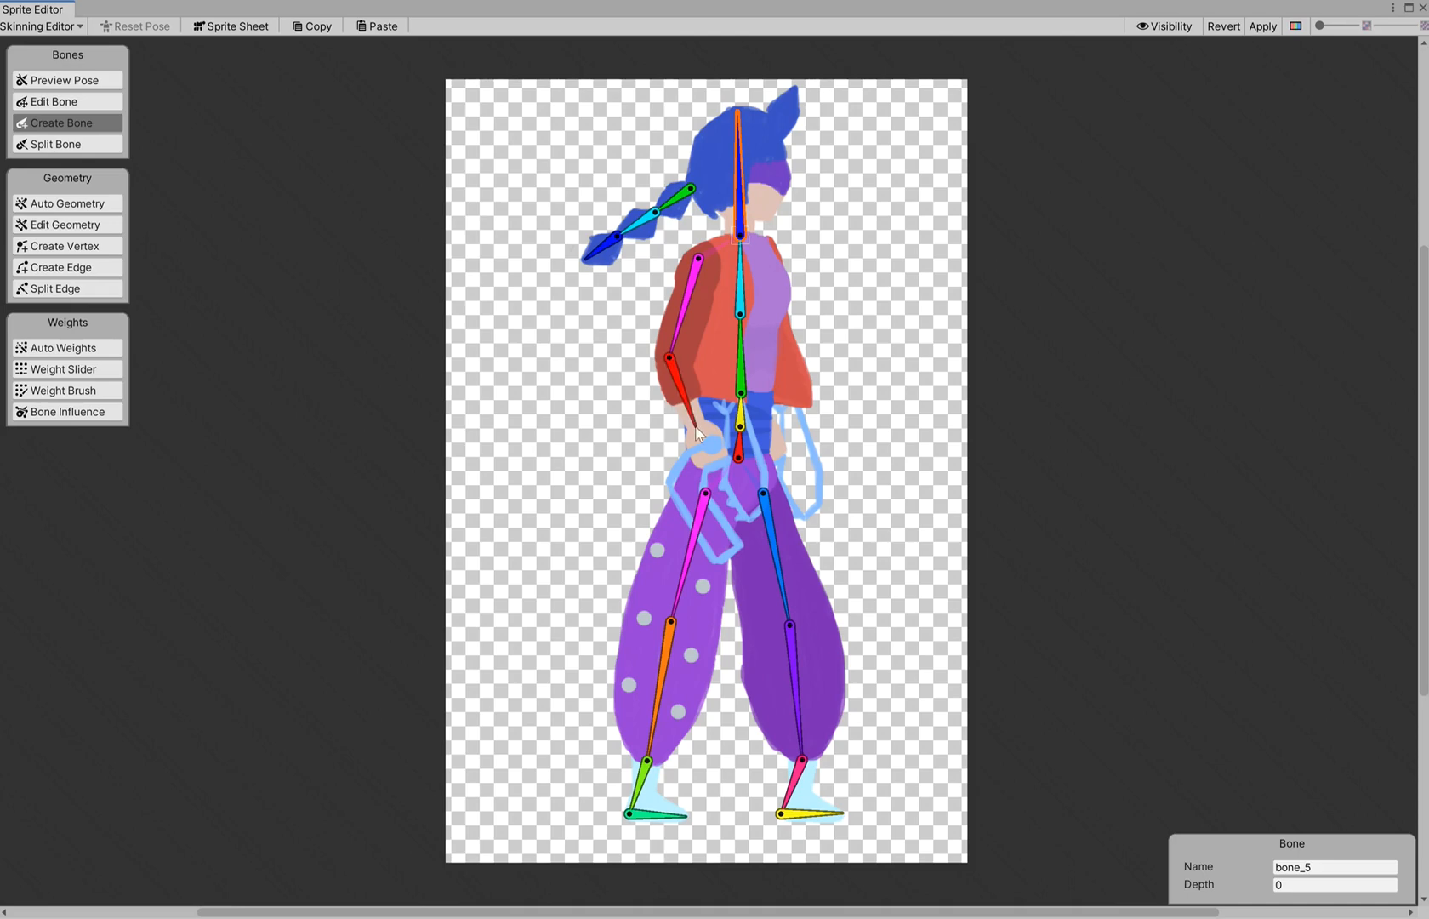
left_click(691, 421)
left_click(718, 465)
right_click(717, 464)
right_click(791, 259)
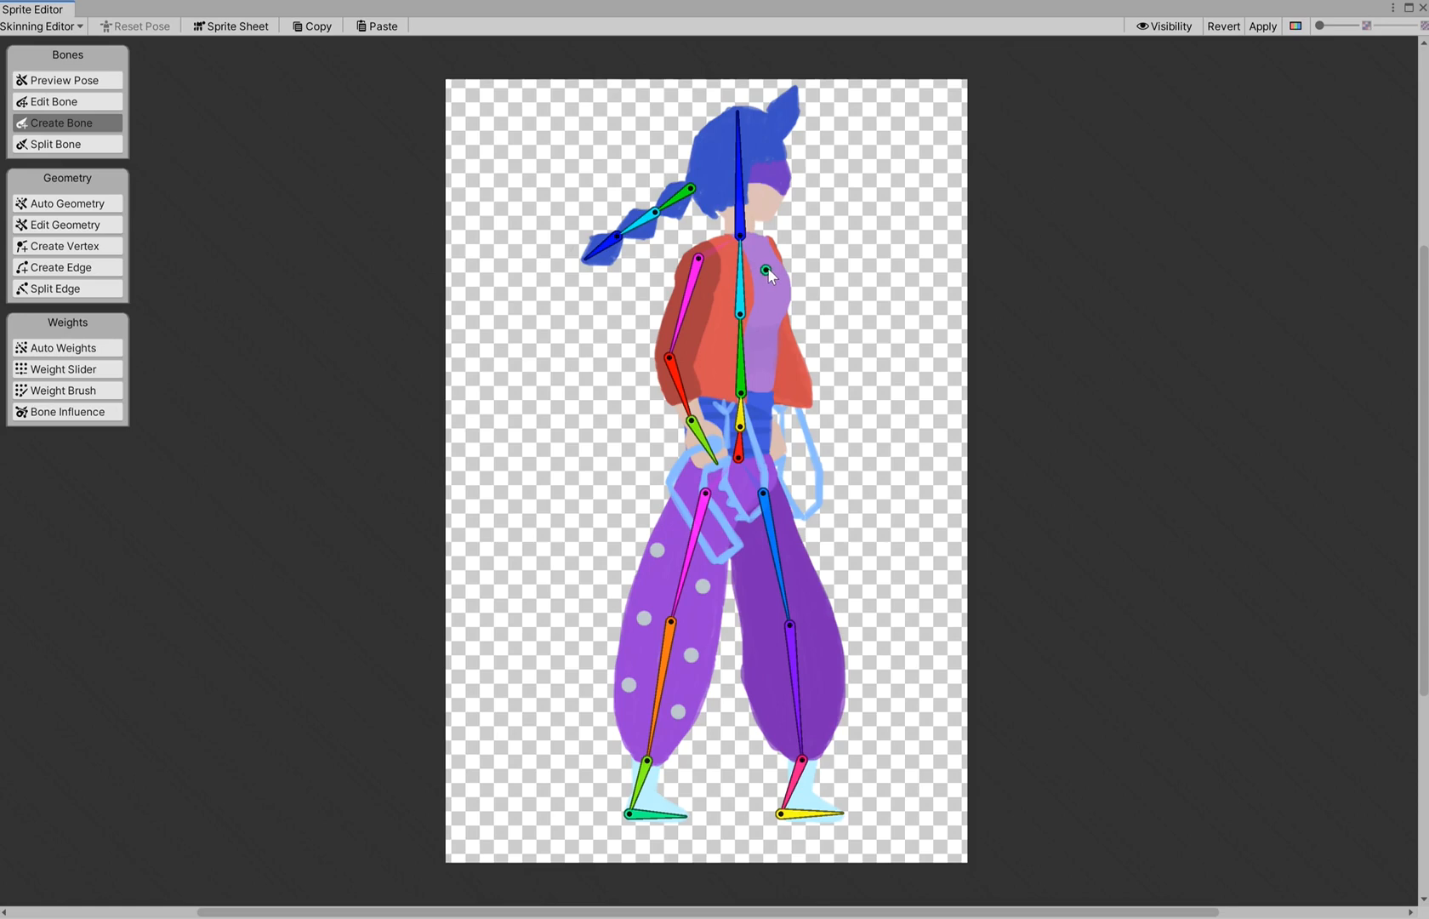
Select the far arm's sprite hidden behind the torso so that its shape shows on top.
left_click(60, 80)
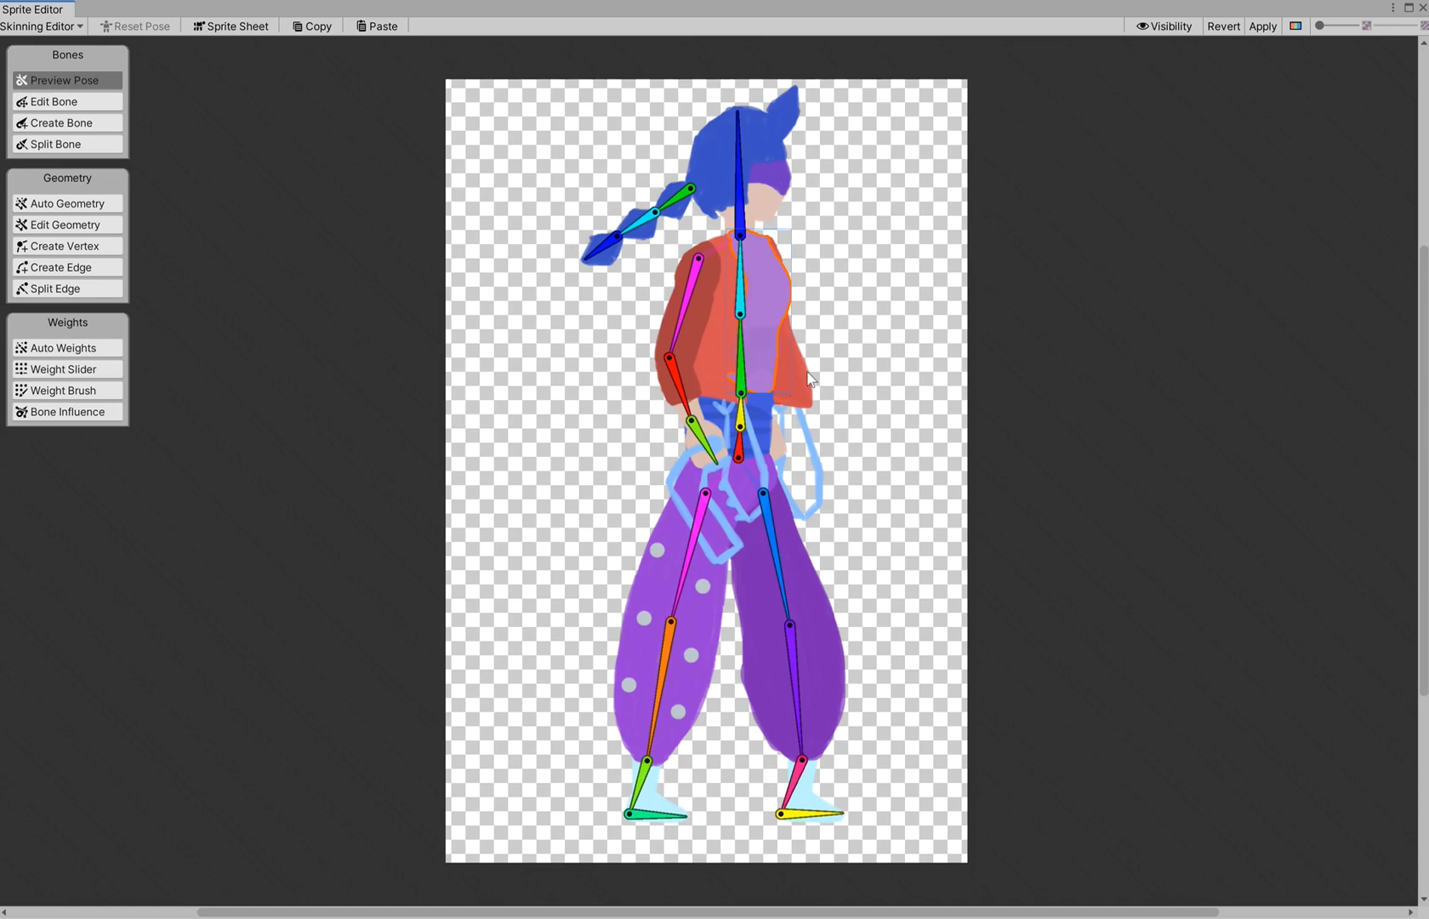
left_click(779, 442)
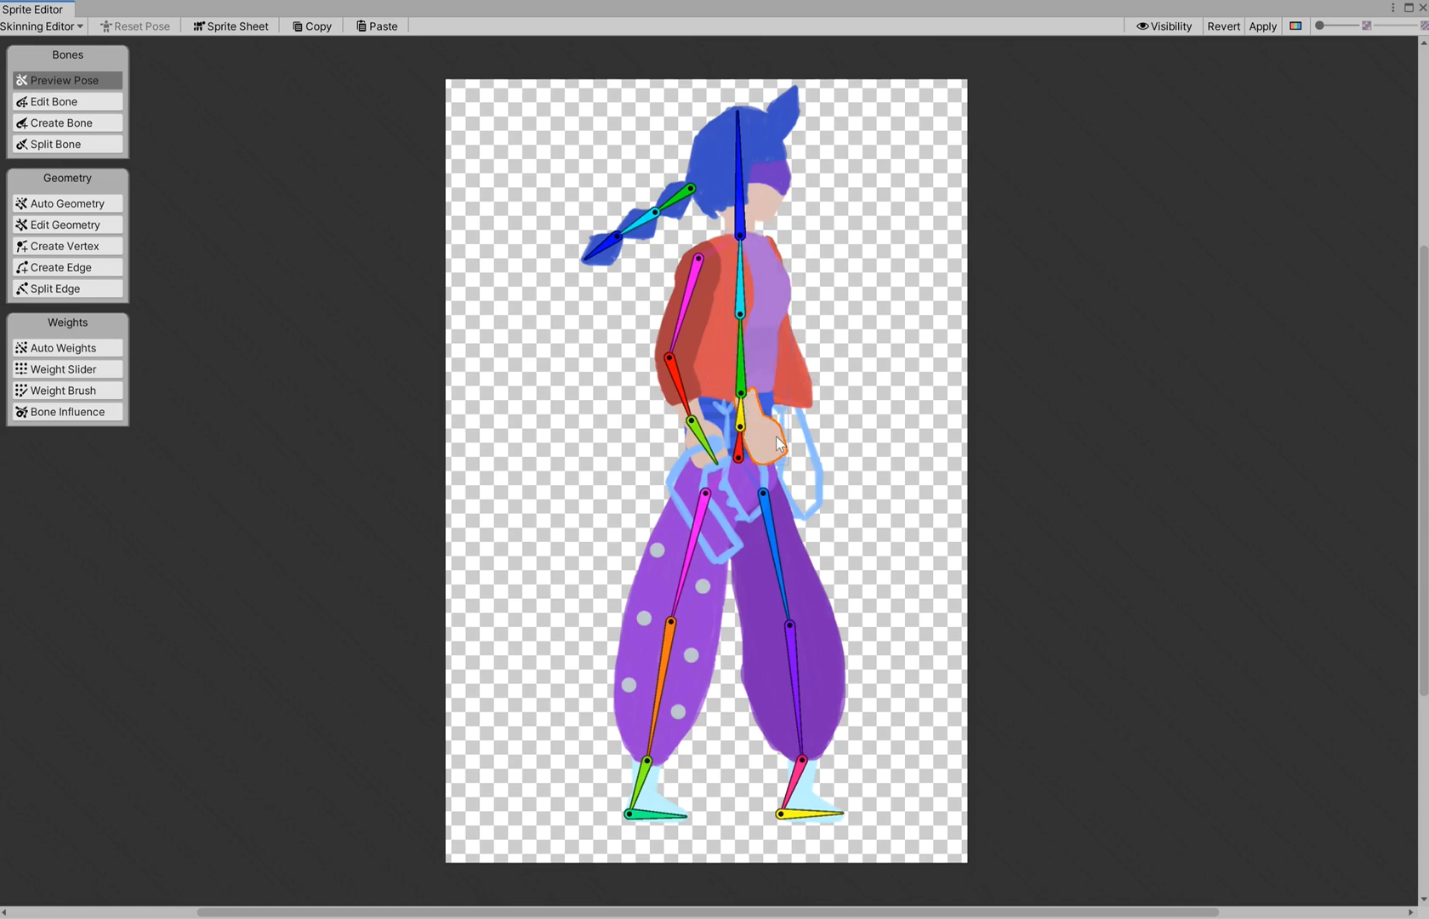
left_click(748, 328)
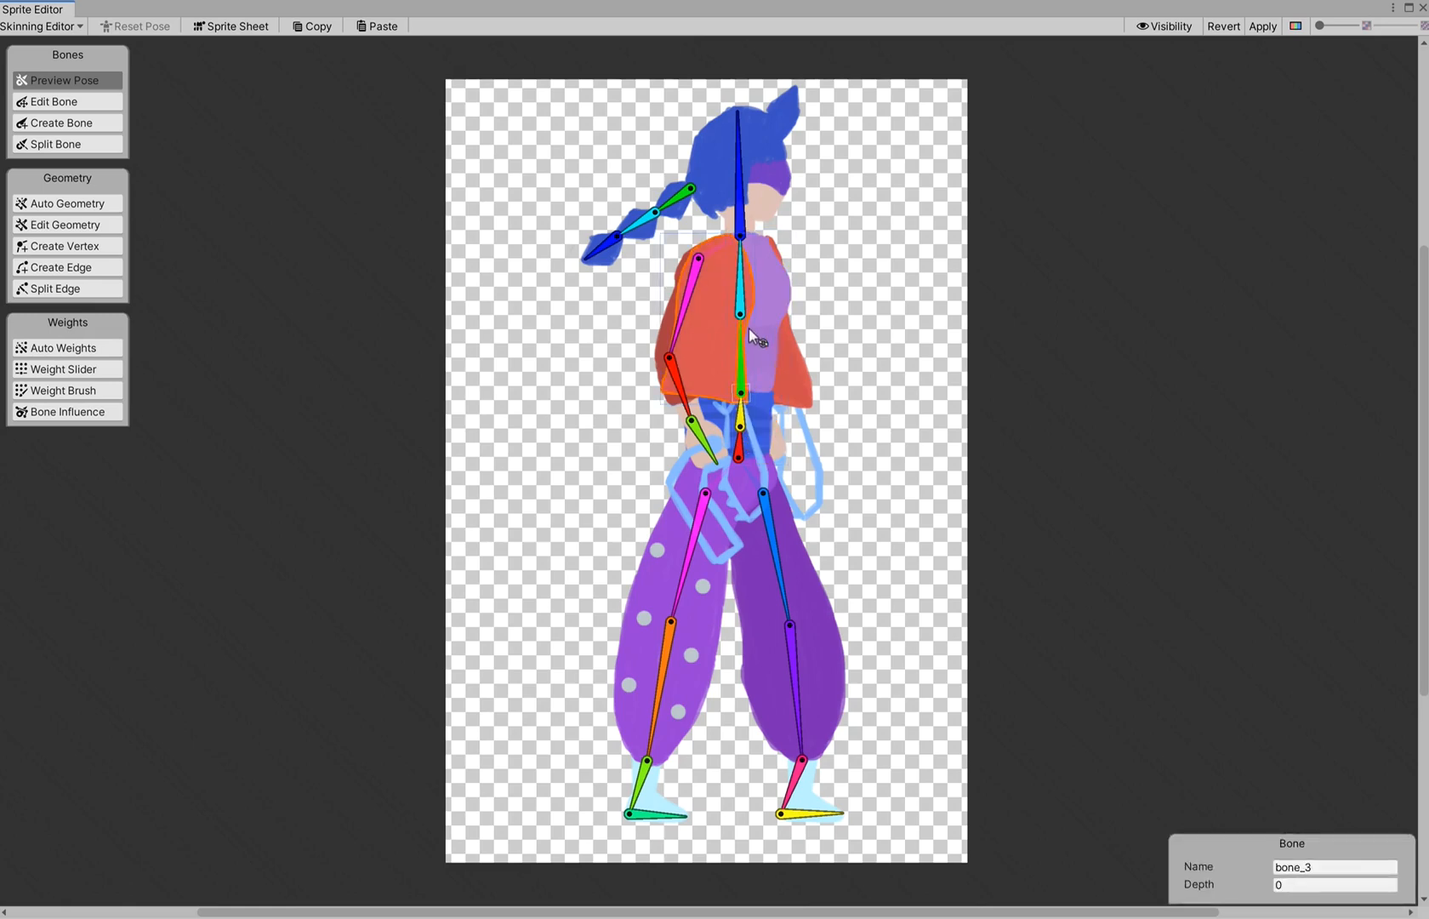
left_click(748, 329)
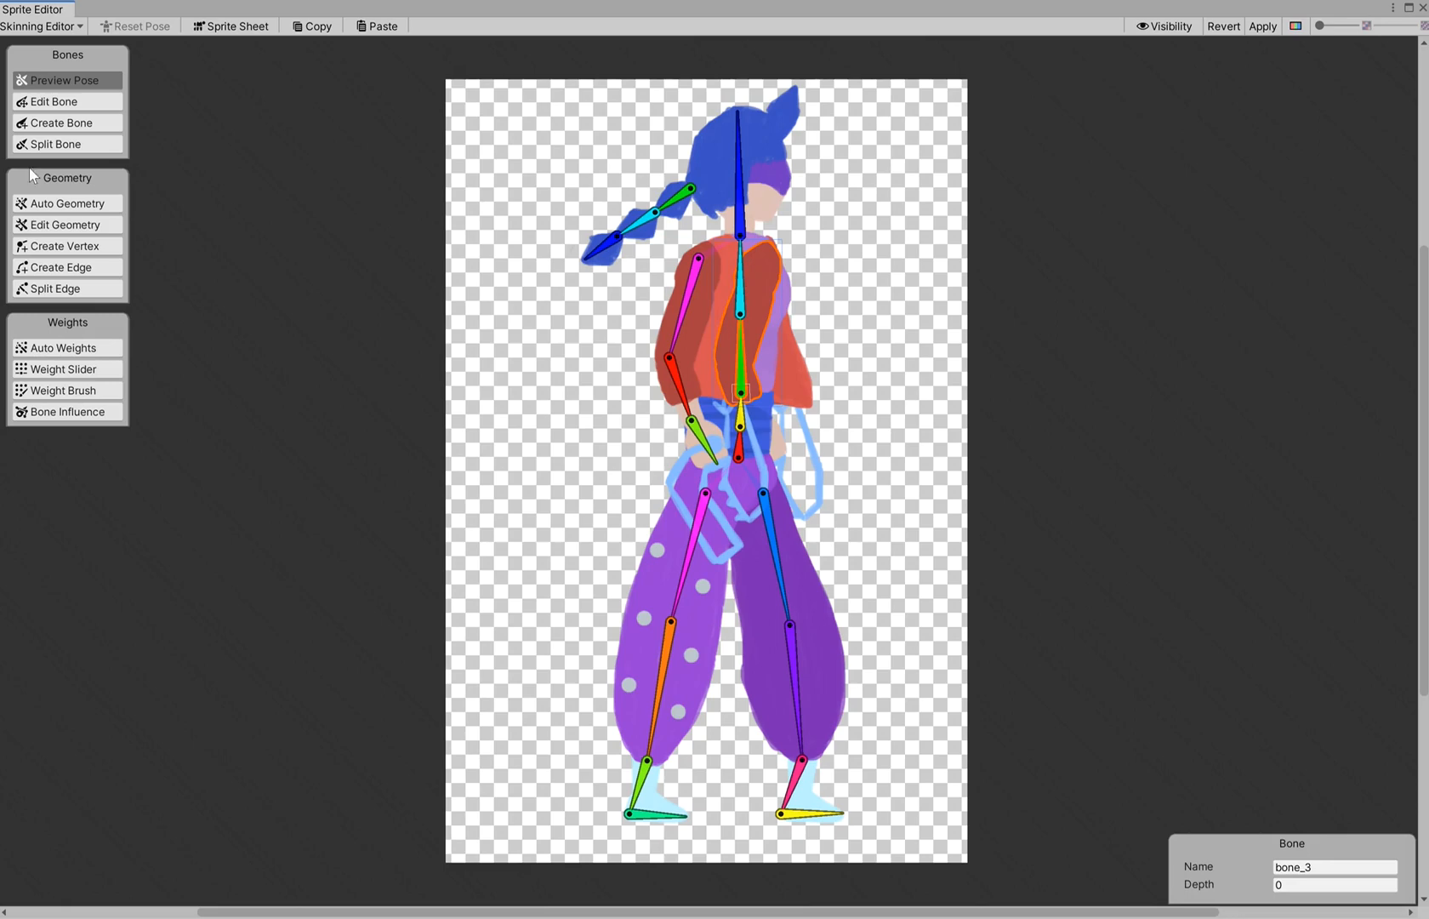
Create a three-bone chain for the far arm, from the shoulder through elbow and wrist to the hand.
left_click(60, 103)
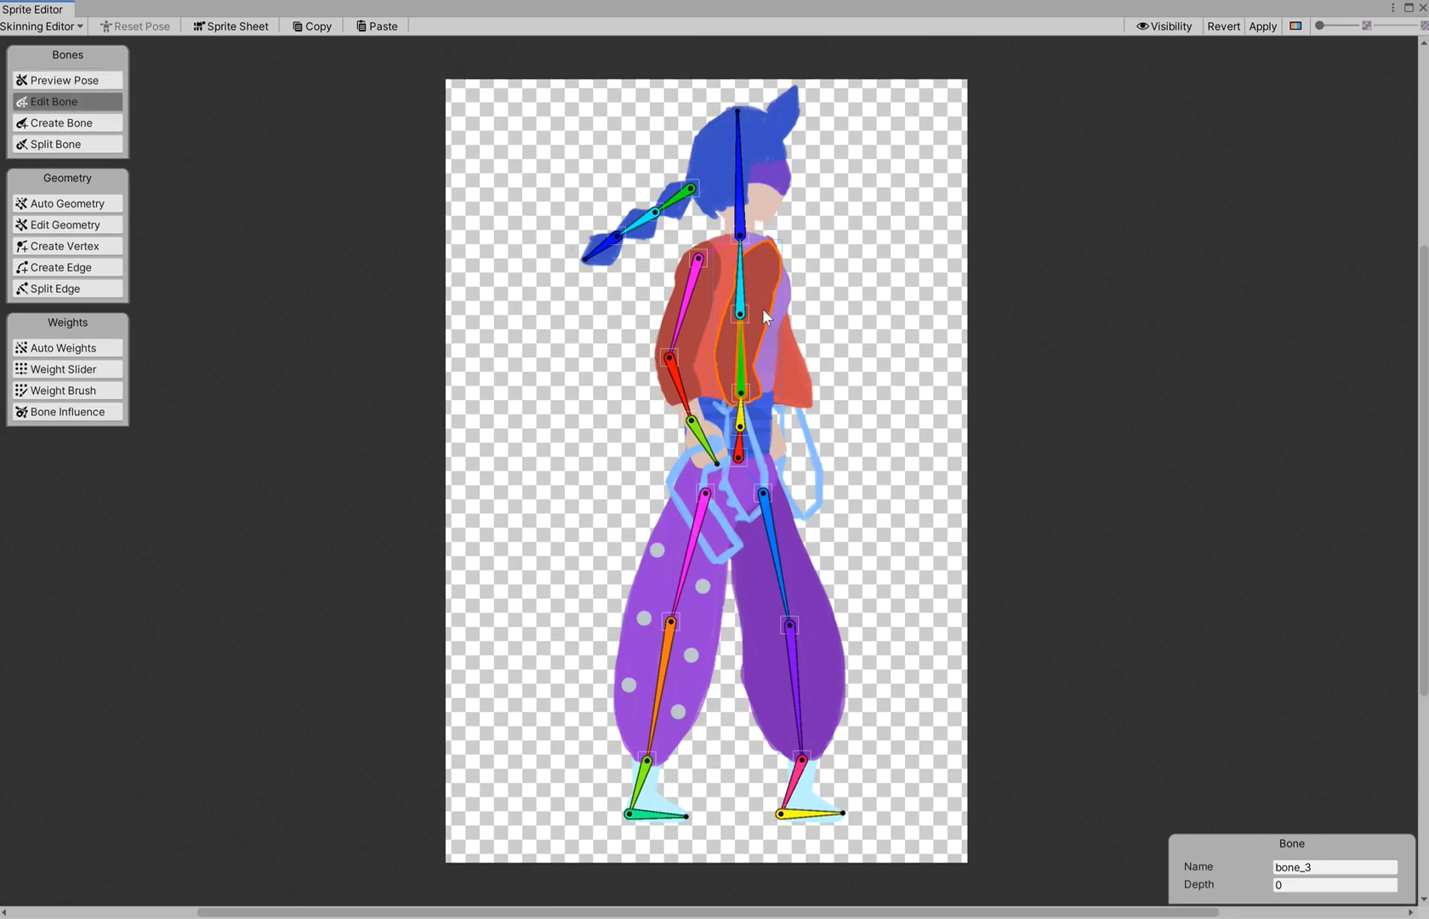
left_click(763, 263)
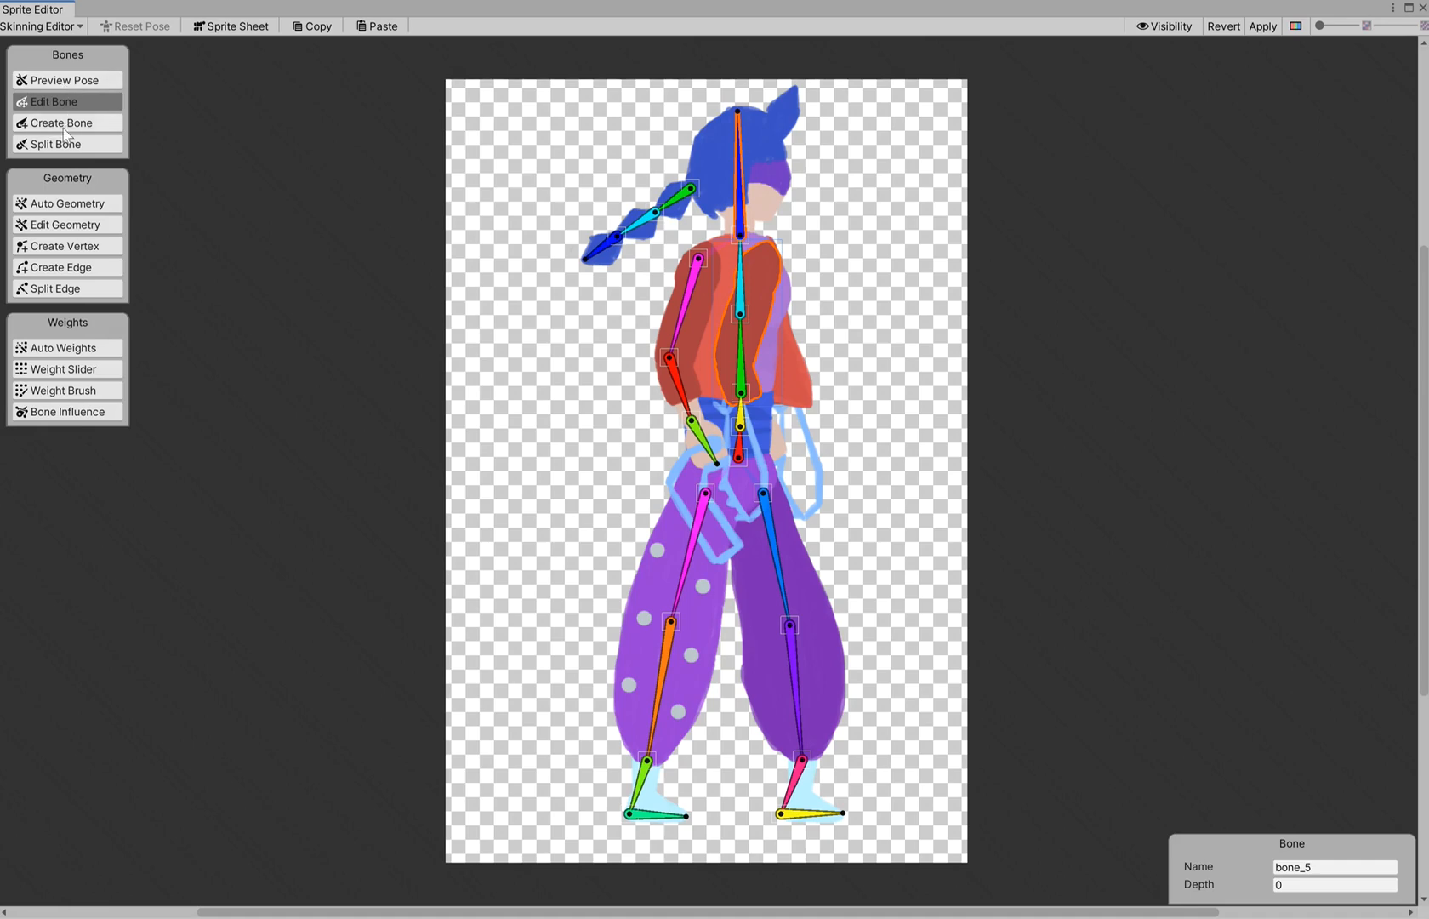
left_click(59, 123)
left_click(773, 263)
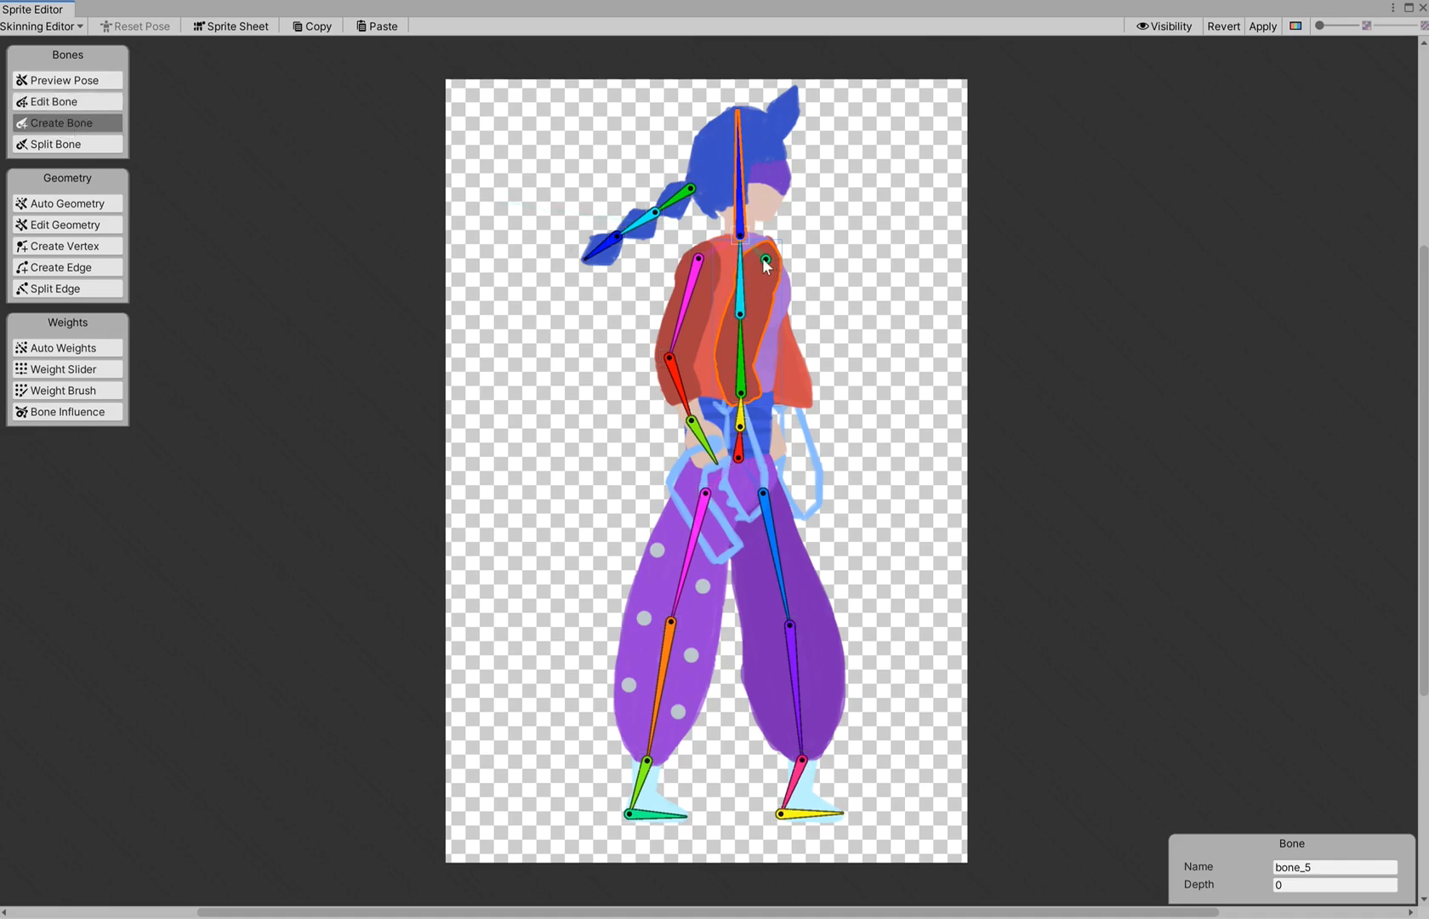
left_click(734, 355)
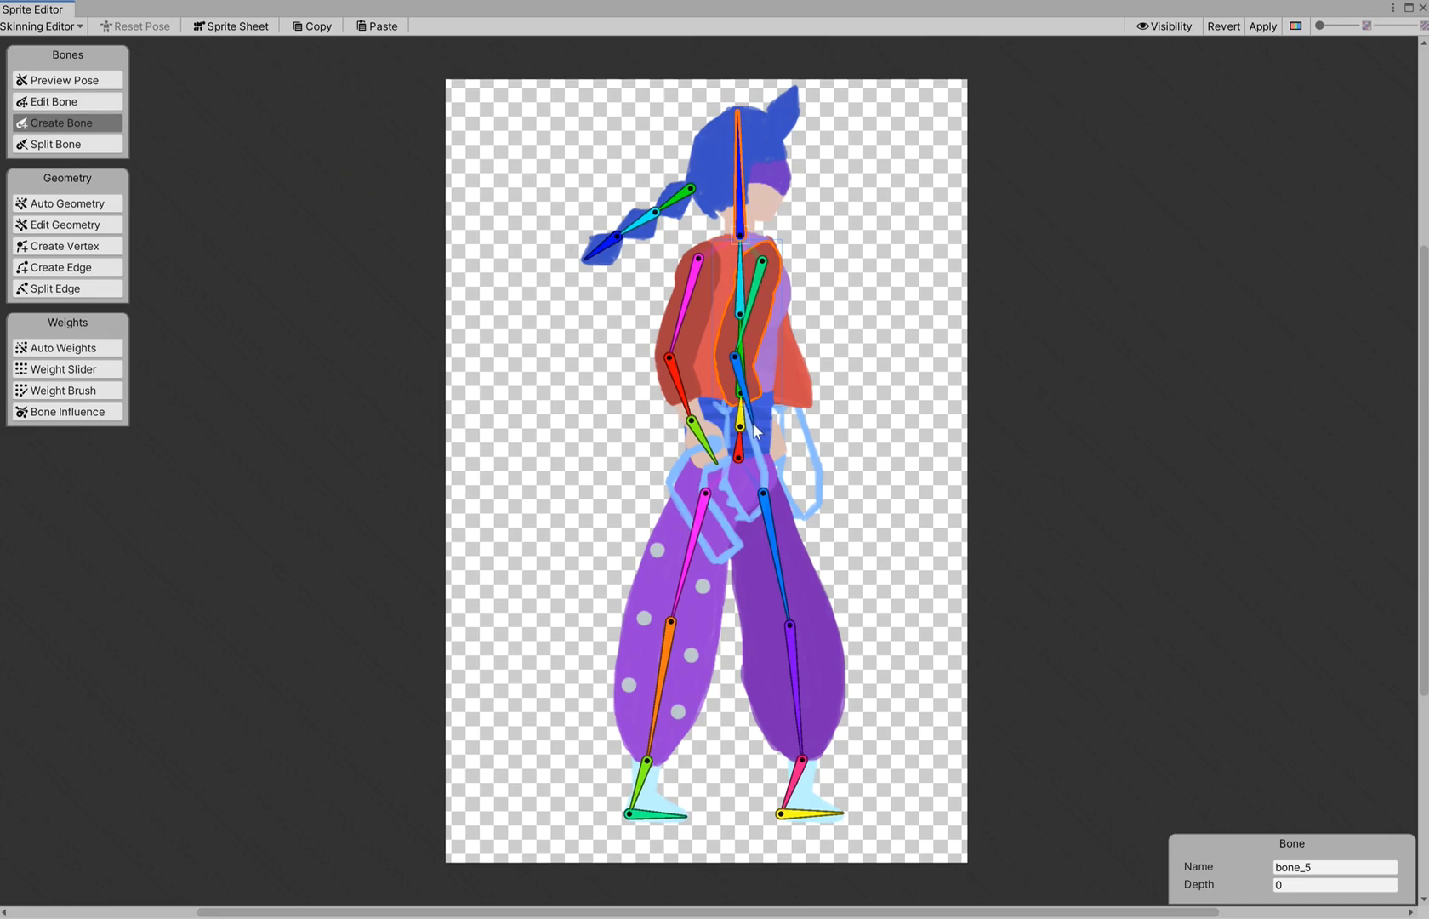
left_click(753, 422)
left_click(775, 457)
right_click(809, 403)
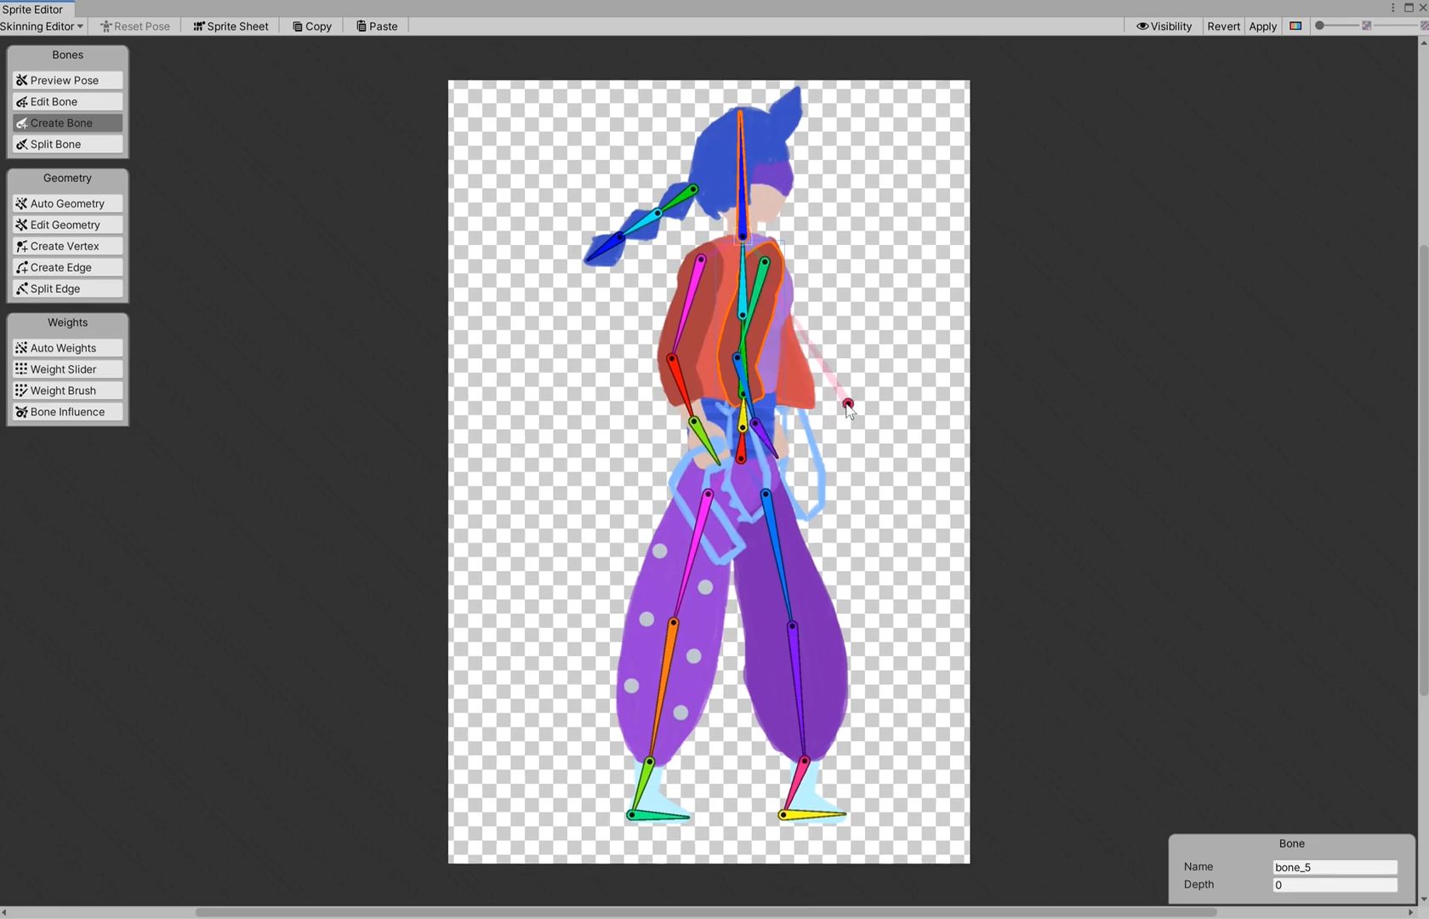
right_click(876, 316)
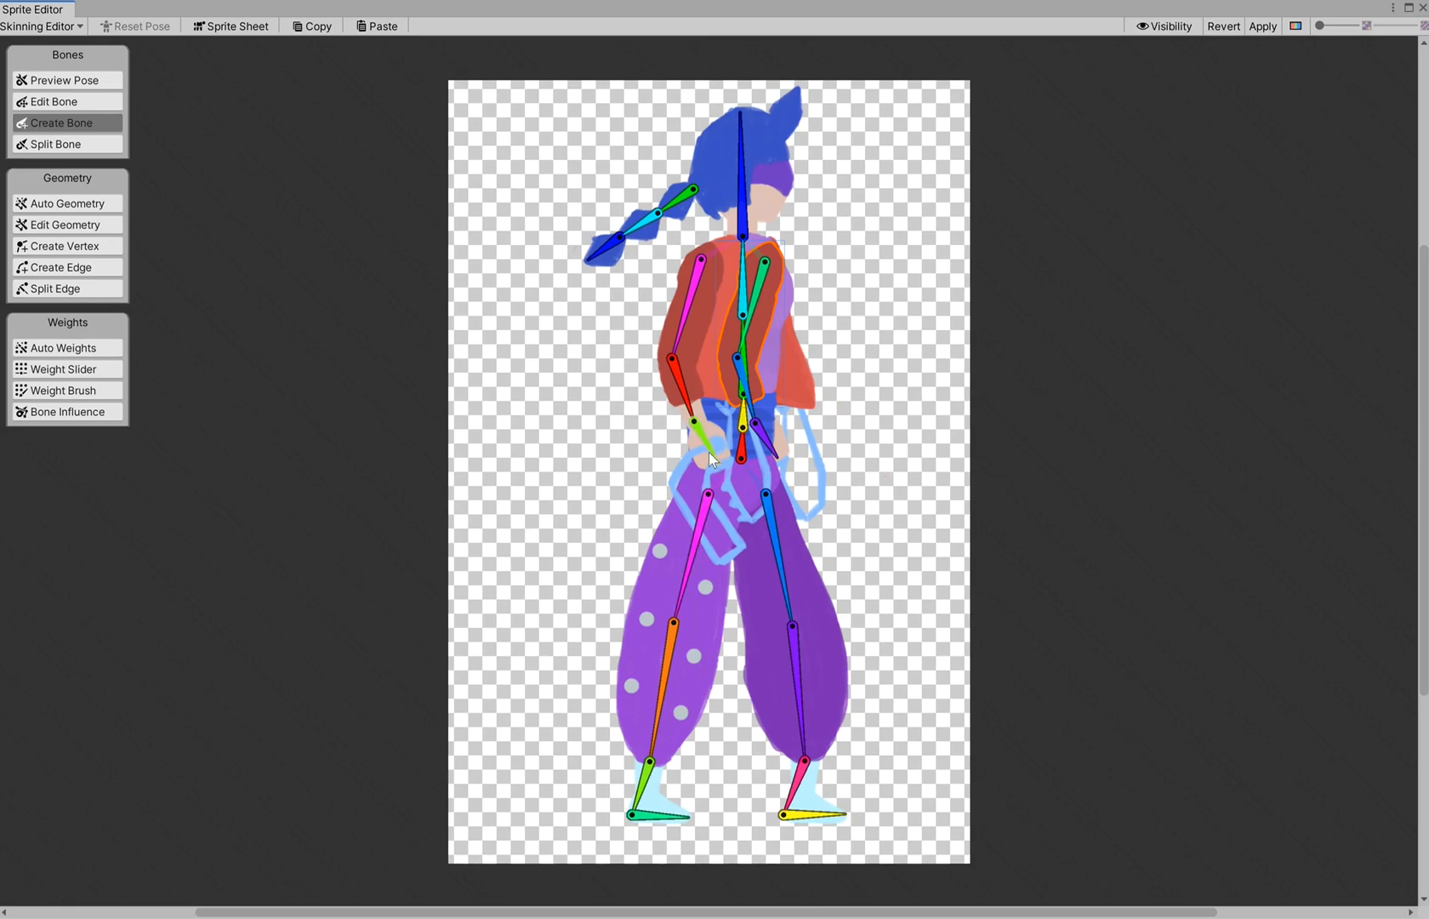
Fine-tune the far hand's bone against its sprite and move the near arm's wrist joint slightly forward.
left_click(55, 102)
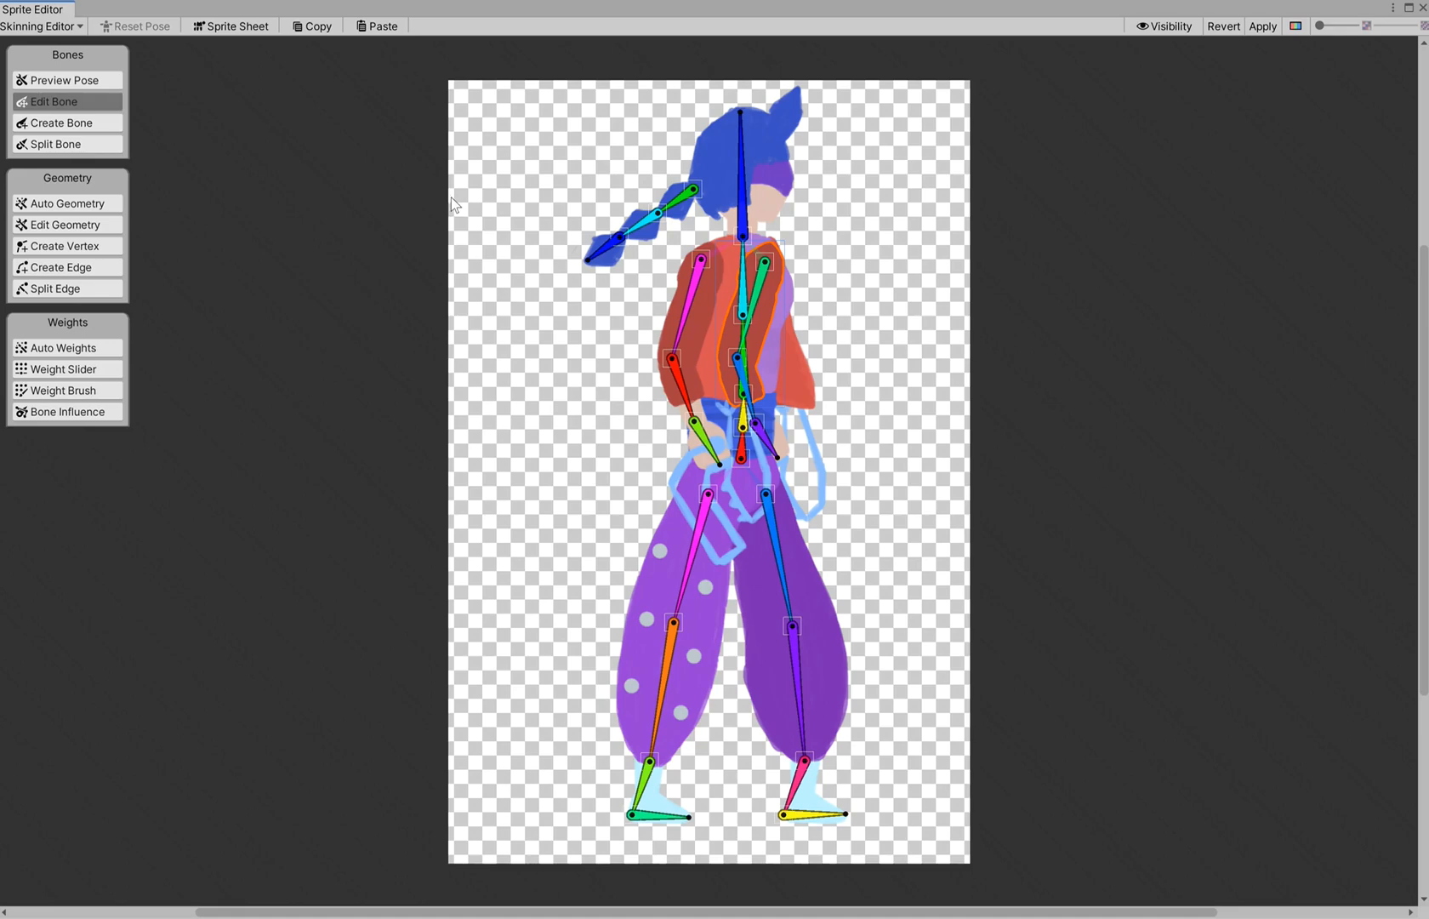
left_click(785, 449)
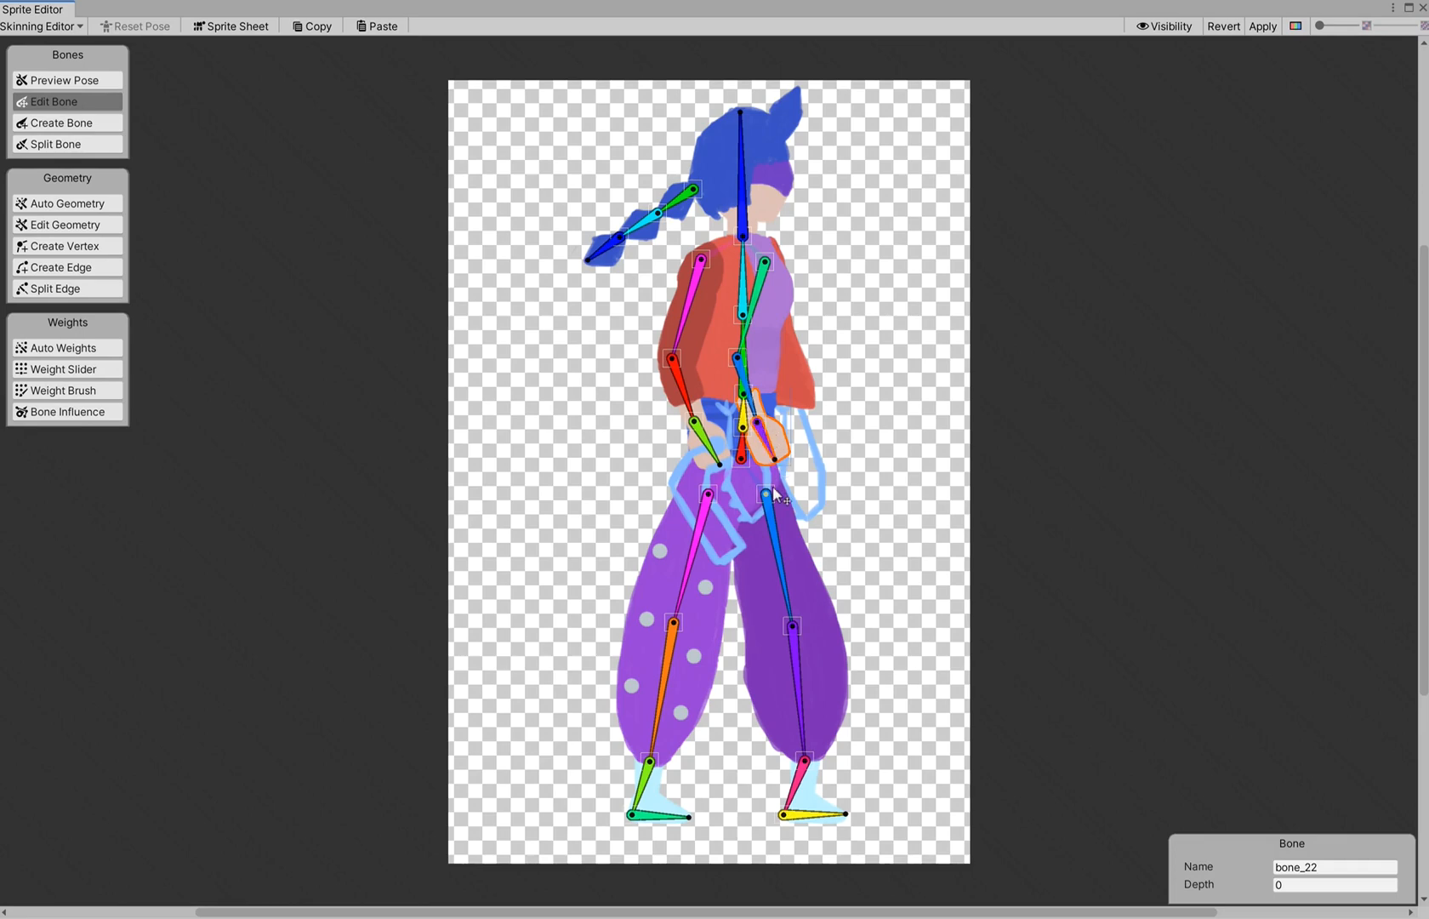
left_click(702, 429)
left_click_drag(705, 428, 701, 427)
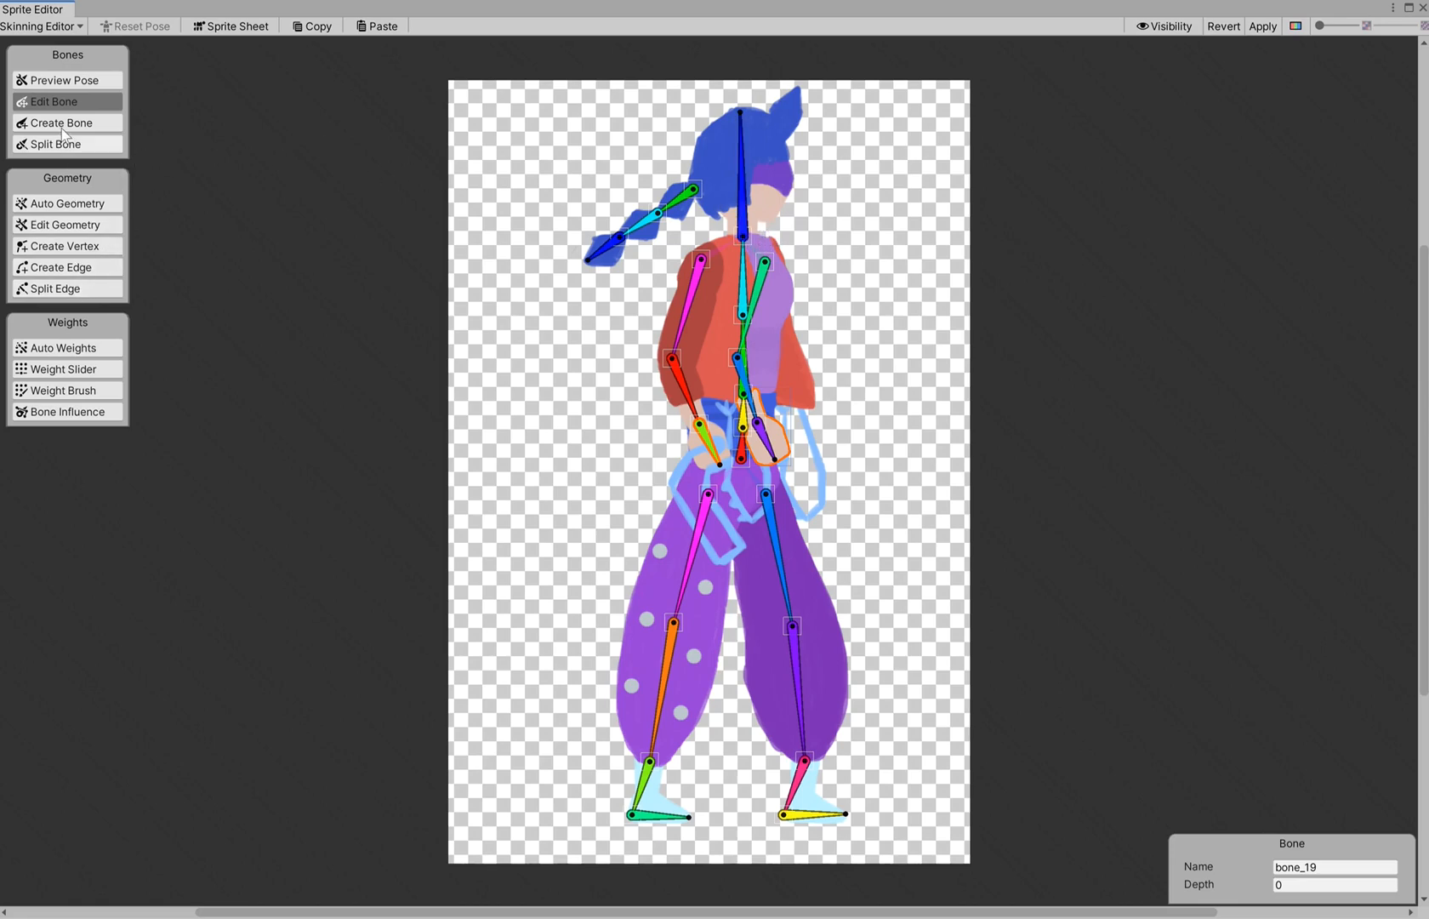
Split the head bone just above its base to form a short separate neck bone.
left_click(56, 146)
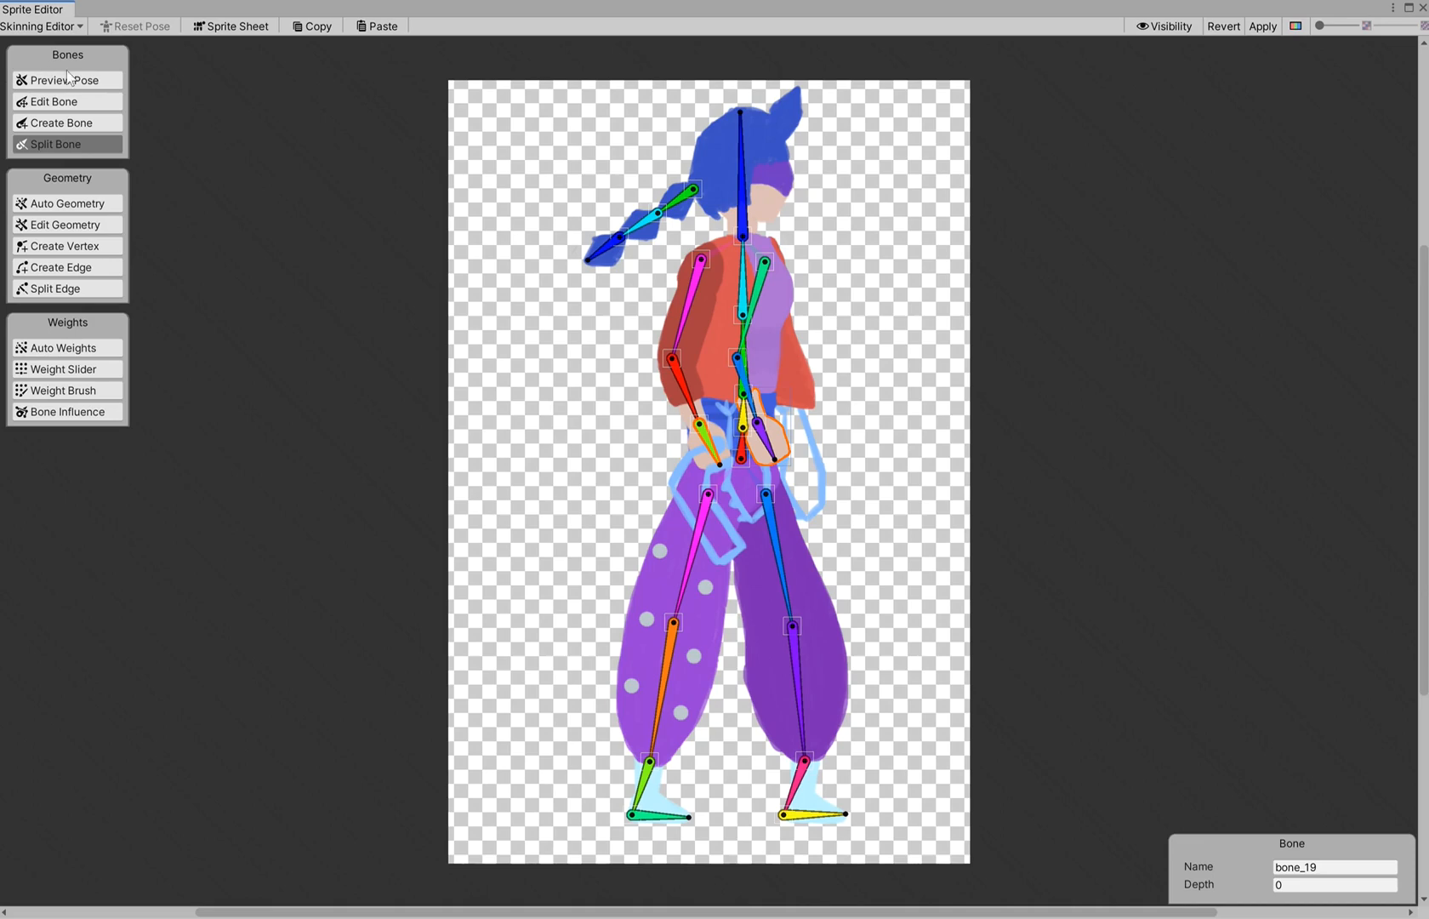
left_click(742, 224)
Auto-generate geometry and weights for all visible sprites with Outline Detail 10, Alpha Tolerance 10 and Subdivide 20.
left_click(69, 206)
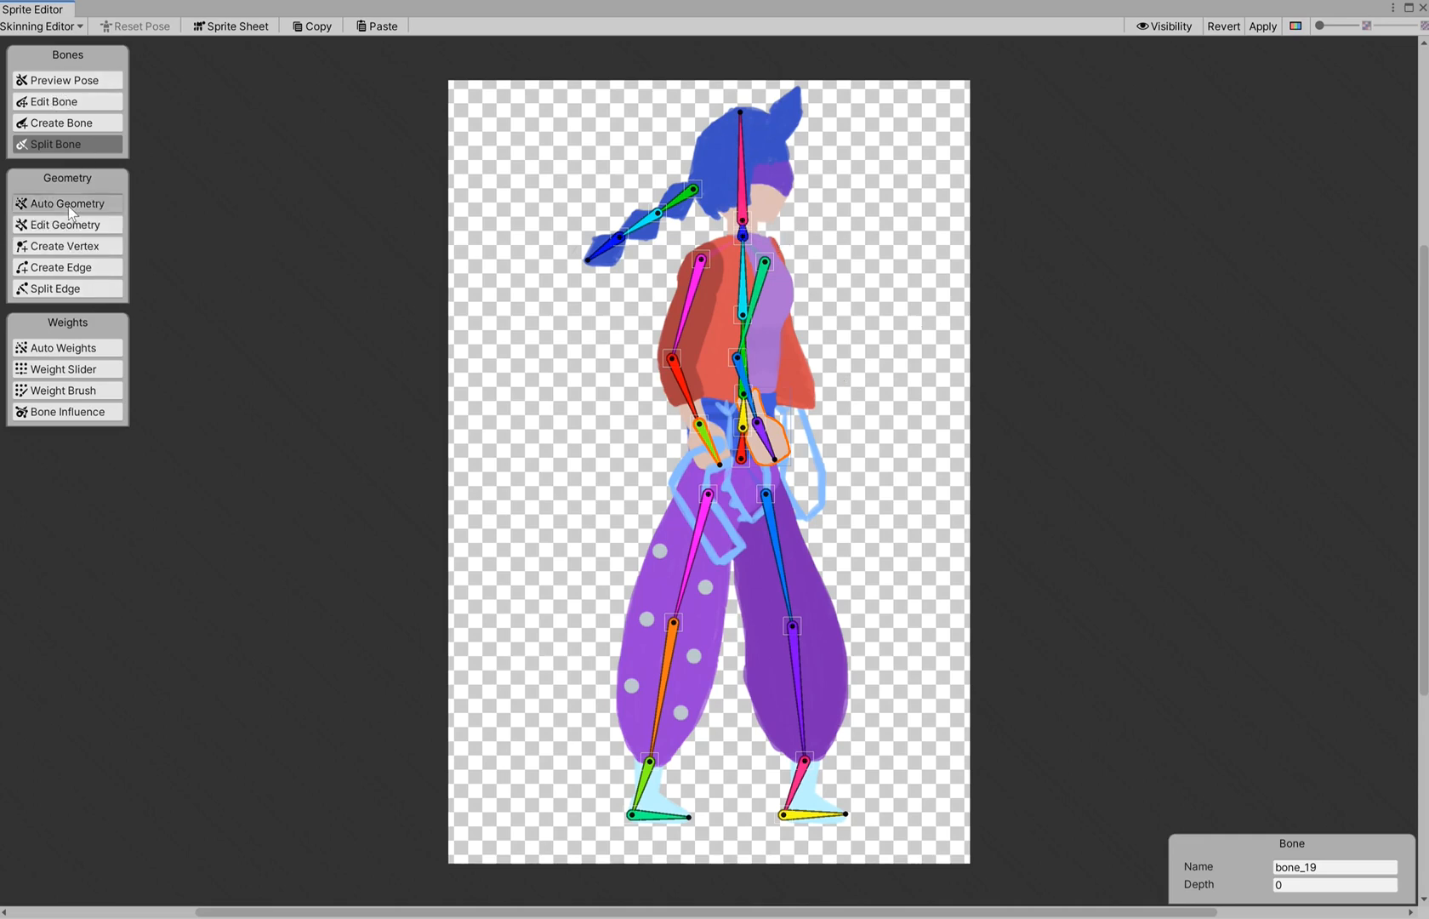
left_click(535, 429)
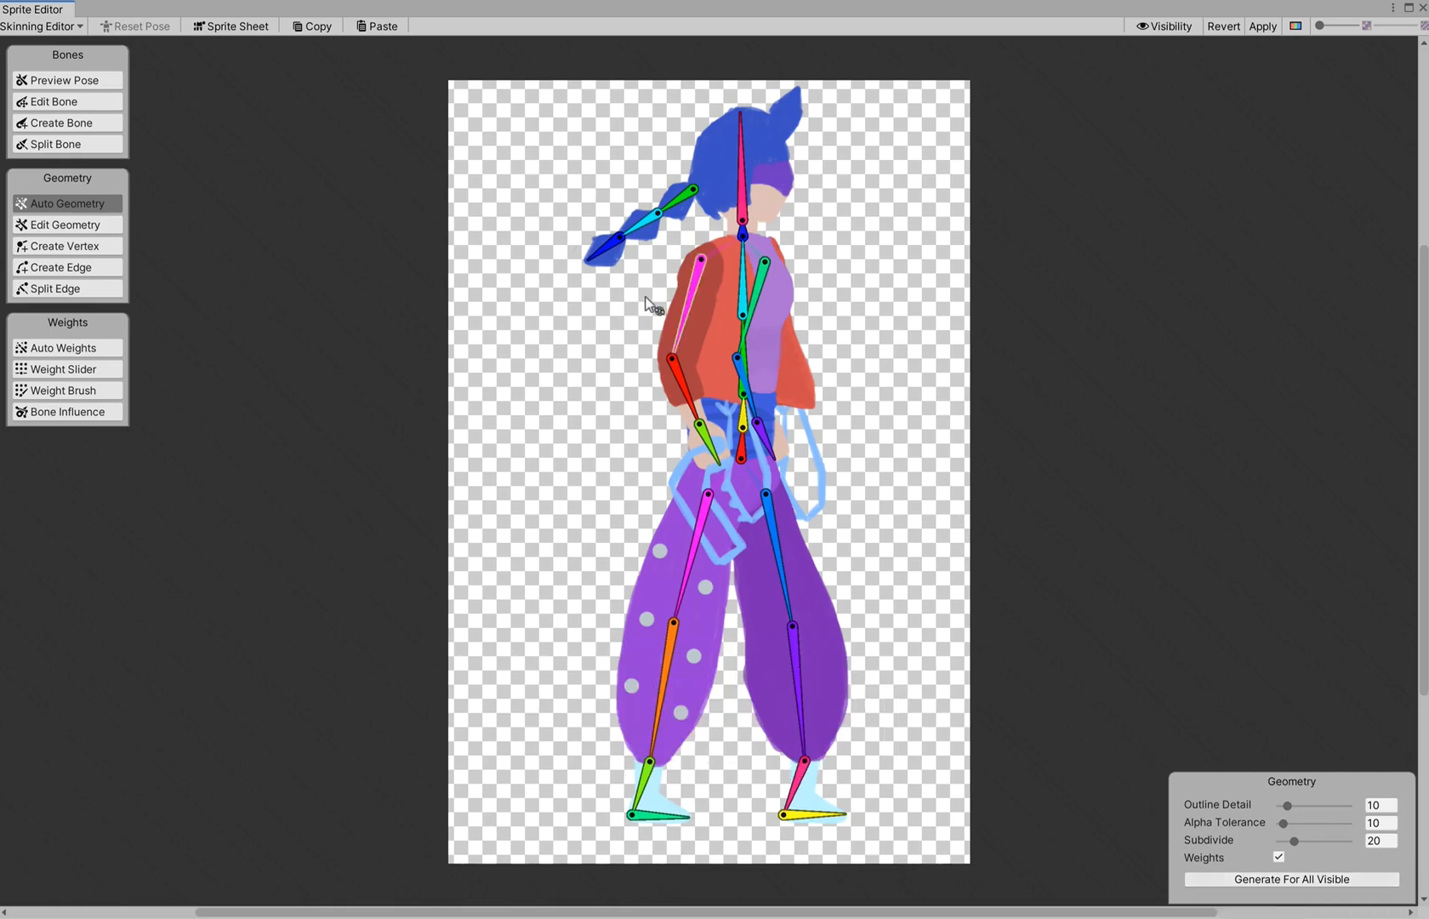
left_click(83, 81)
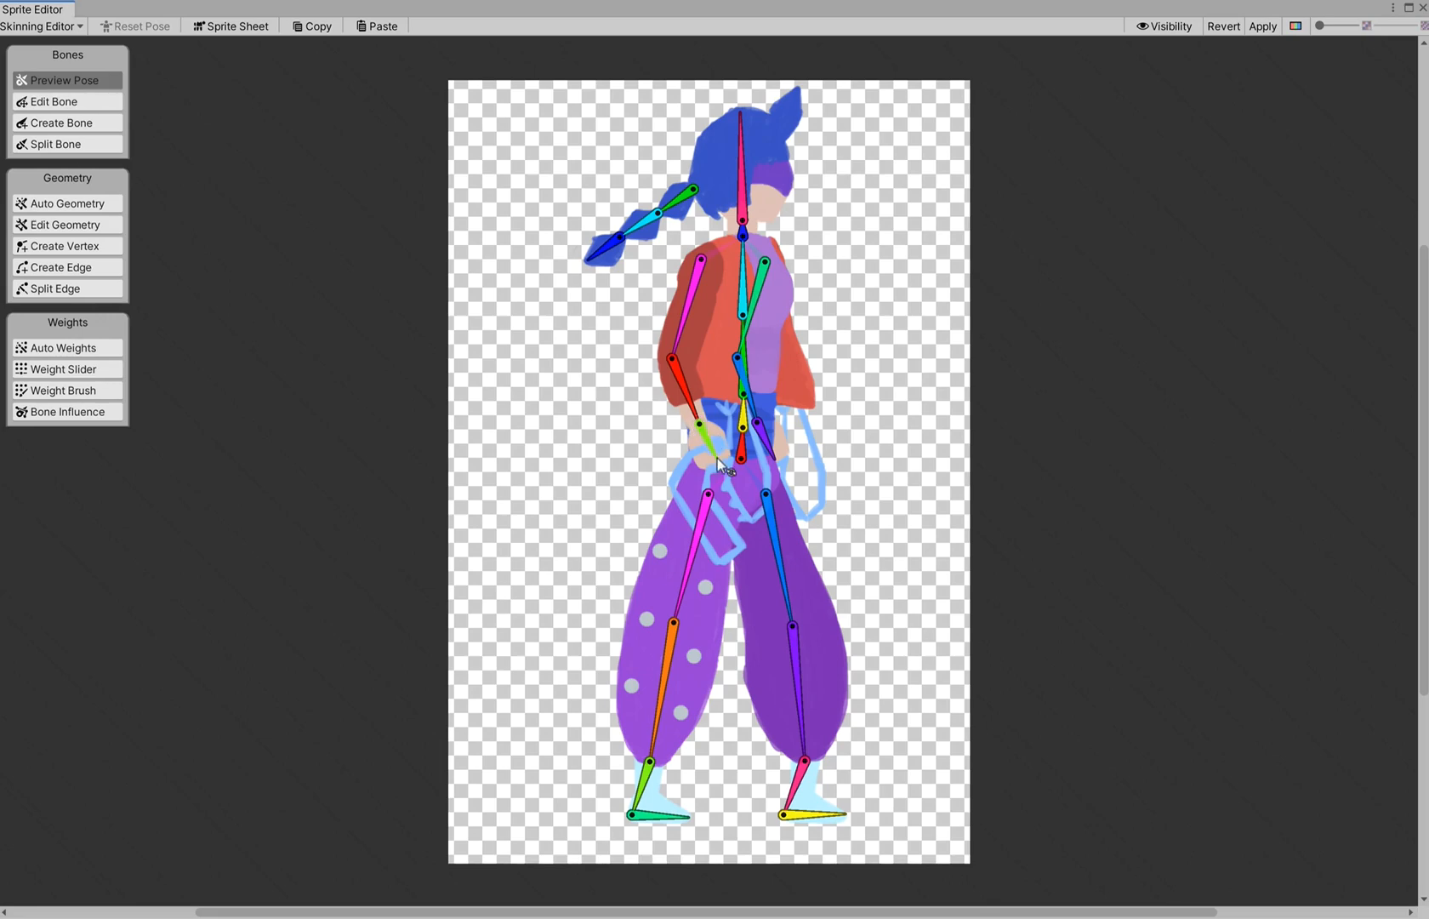
mouse_move(713, 466)
left_mouse_down()
mouse_move(729, 476)
mouse_move(717, 468)
left_mouse_up()
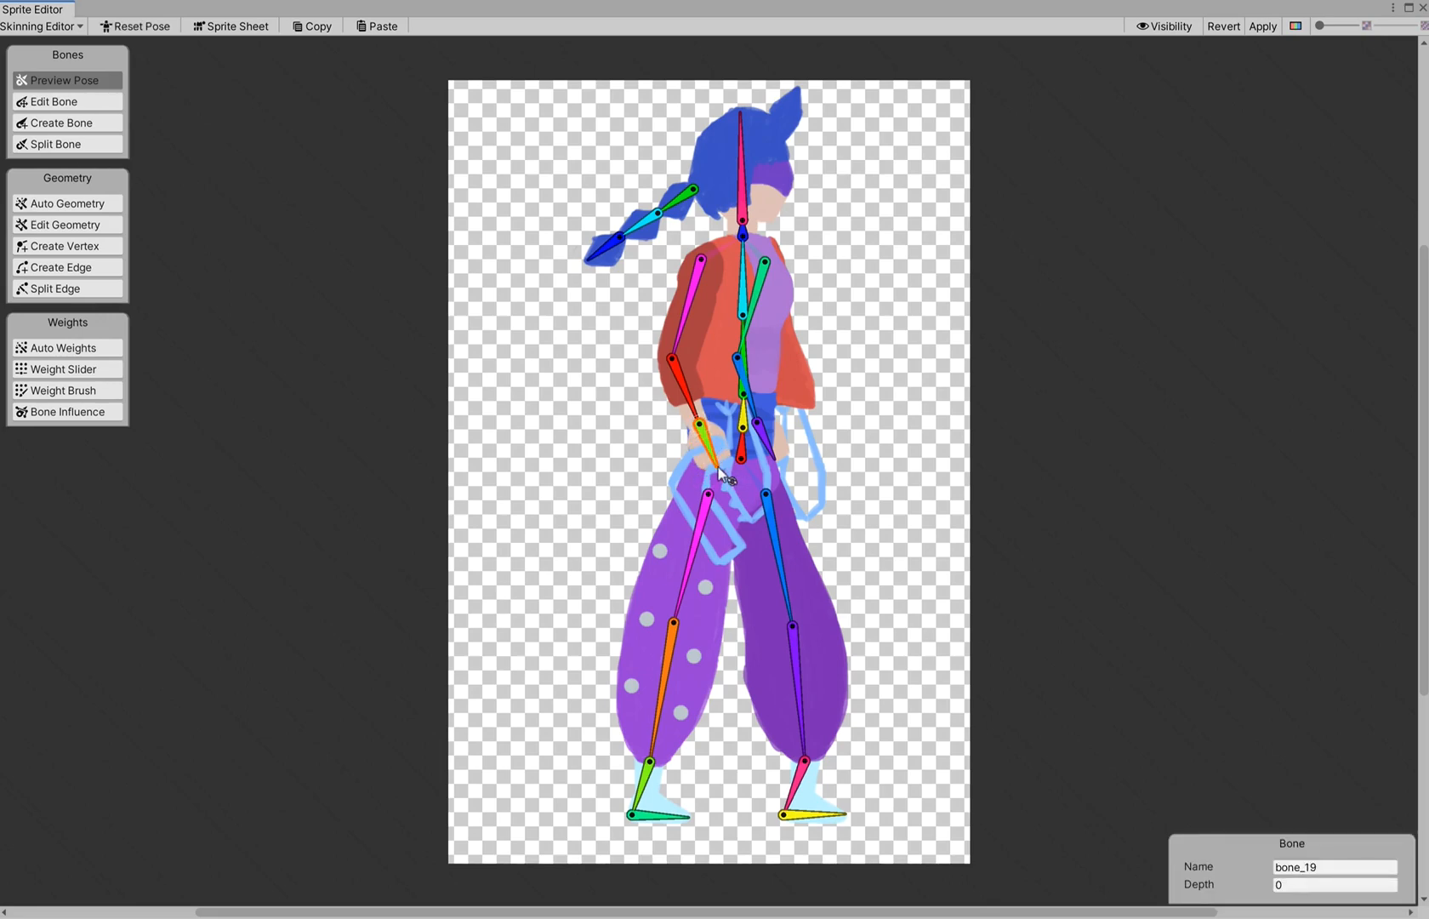
left_click(68, 203)
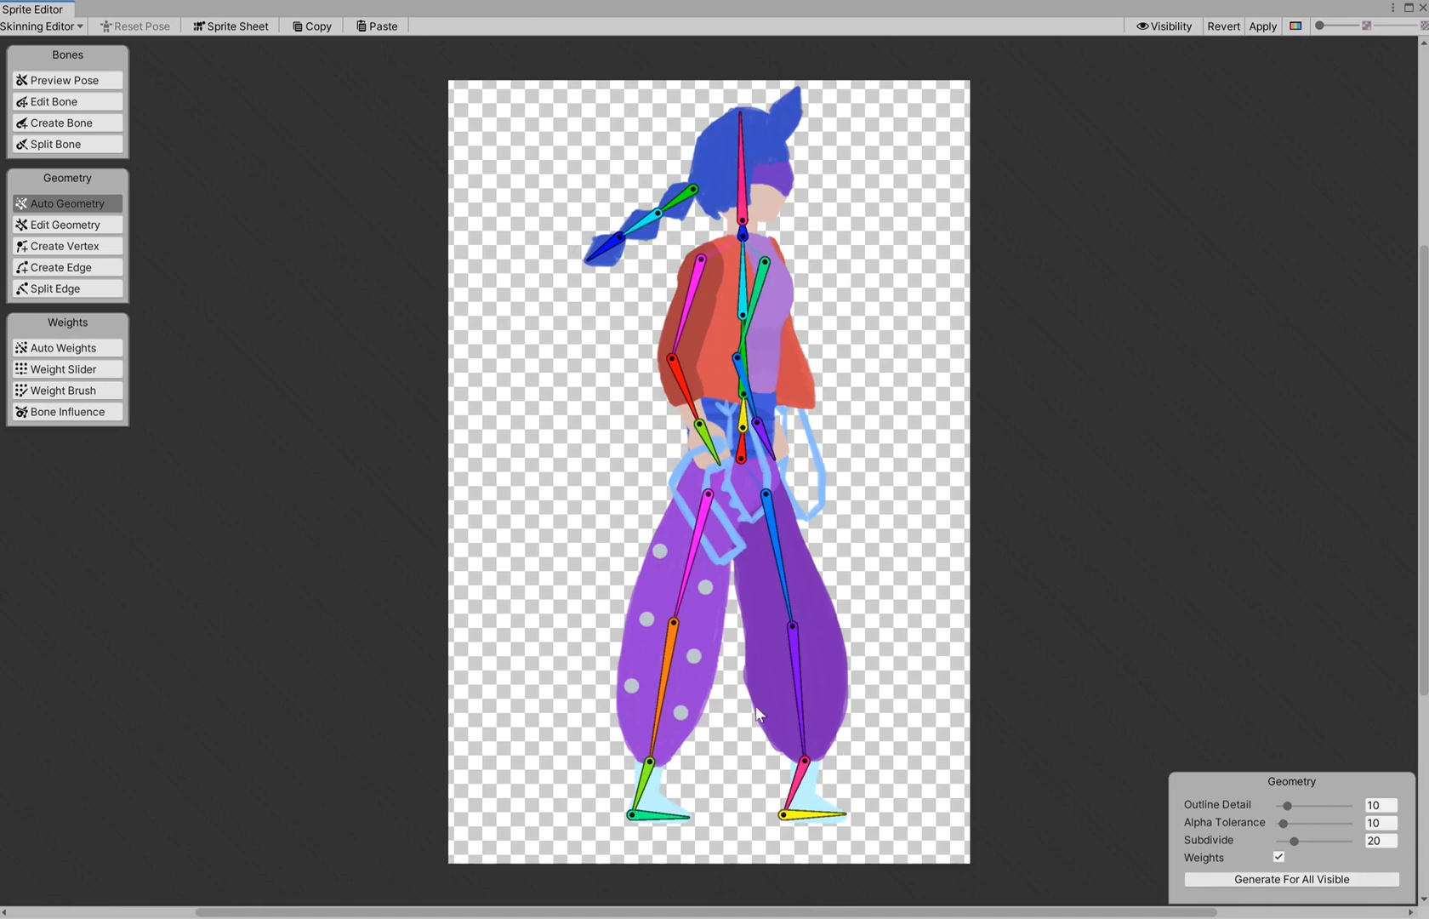
left_click(1294, 881)
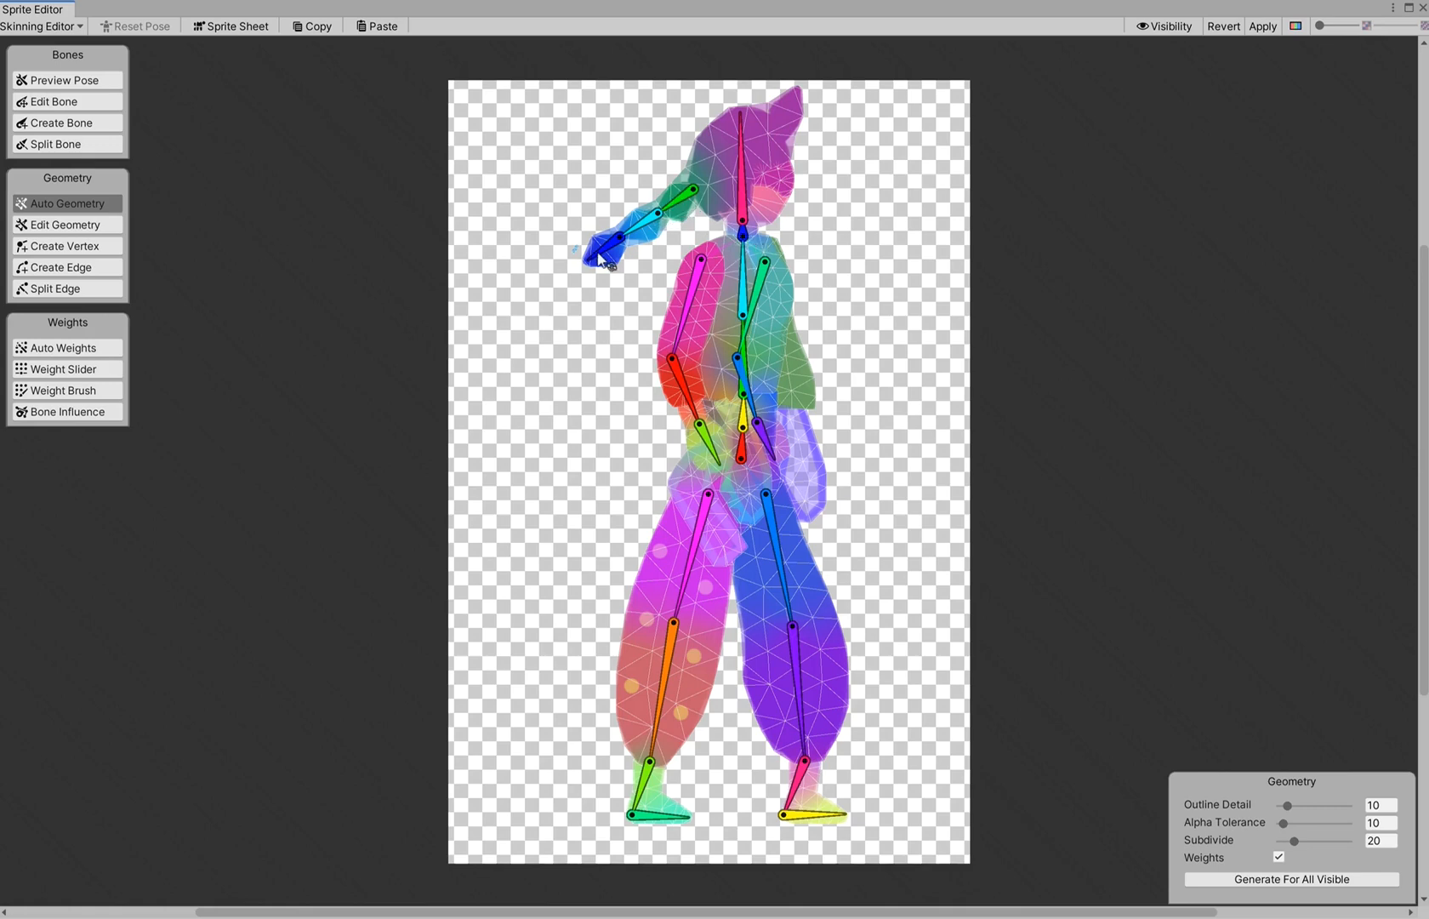
Preview the rig by rotating the braid tip, the near forearm and the head, and reset the pose.
left_click(599, 249)
left_click(75, 81)
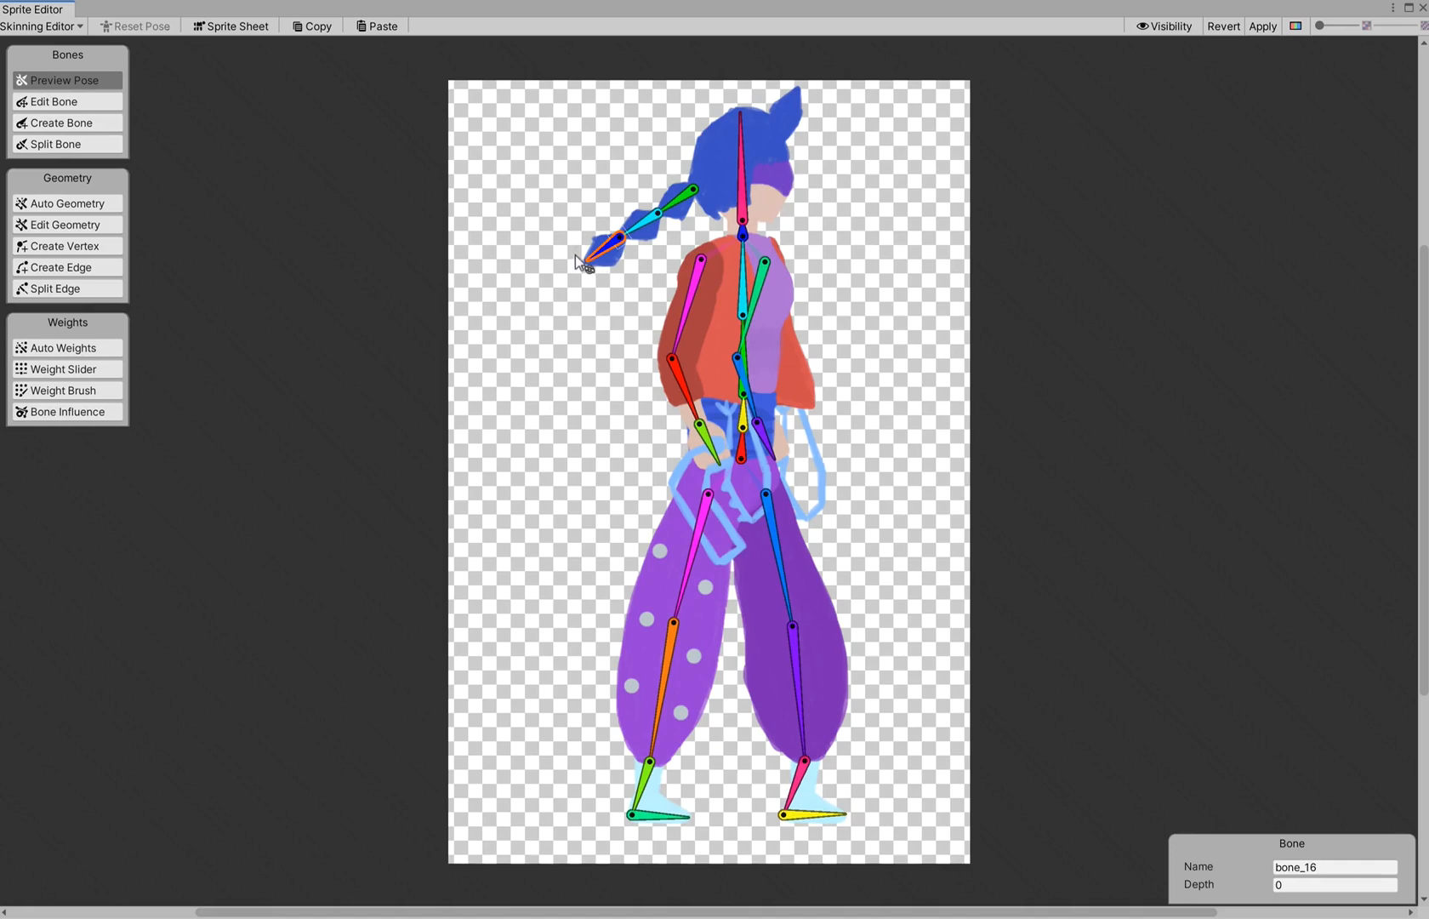
mouse_move(587, 258)
left_mouse_down()
mouse_move(567, 236)
mouse_move(583, 253)
left_mouse_up()
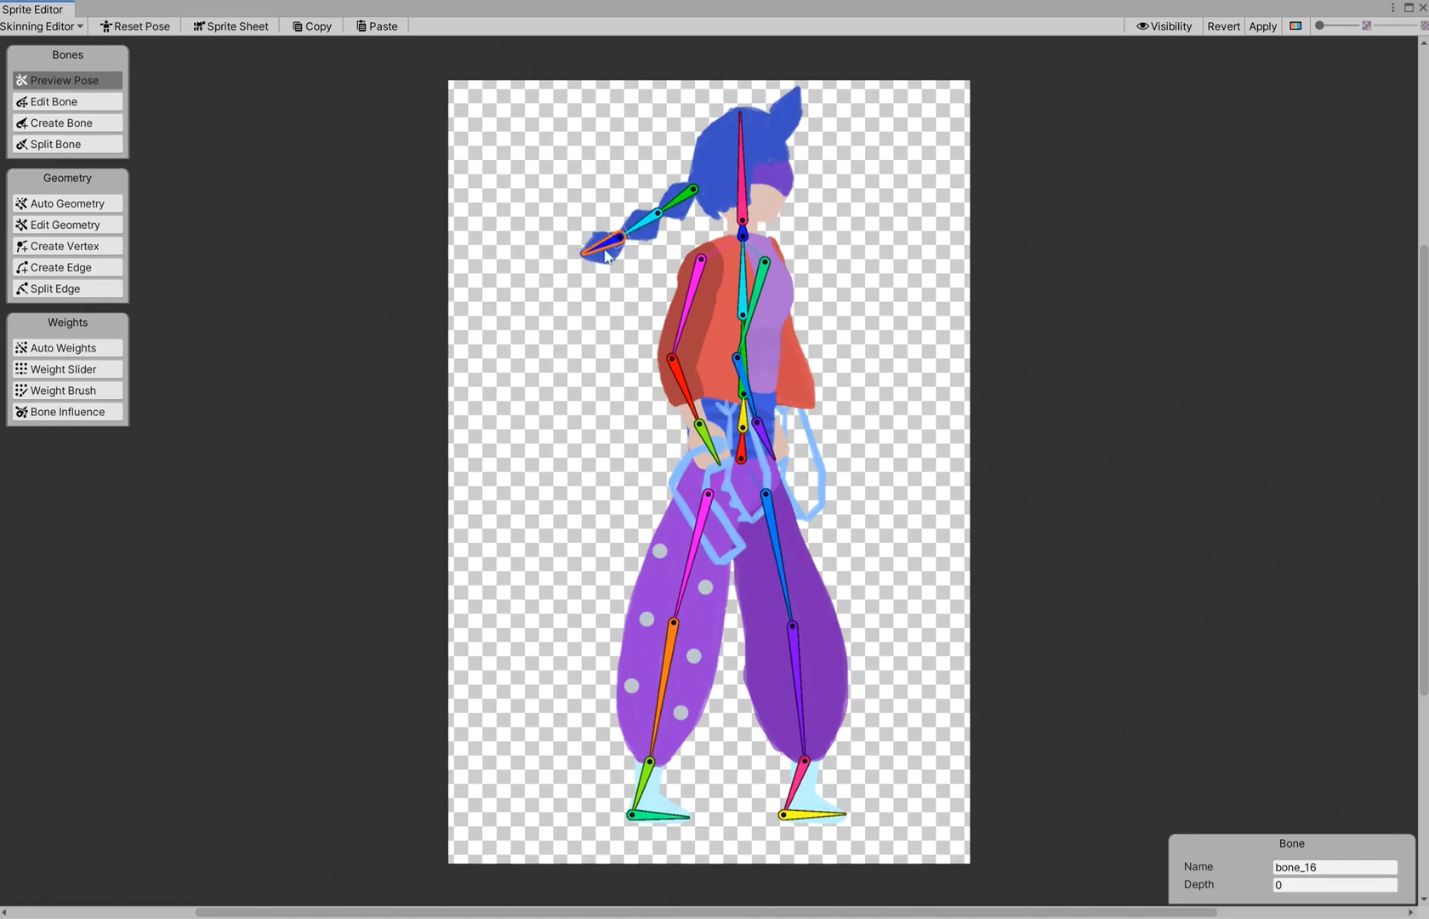
mouse_move(690, 393)
left_mouse_down()
mouse_move(655, 393)
mouse_move(694, 401)
mouse_move(518, 332)
mouse_move(595, 387)
mouse_move(696, 421)
left_mouse_up()
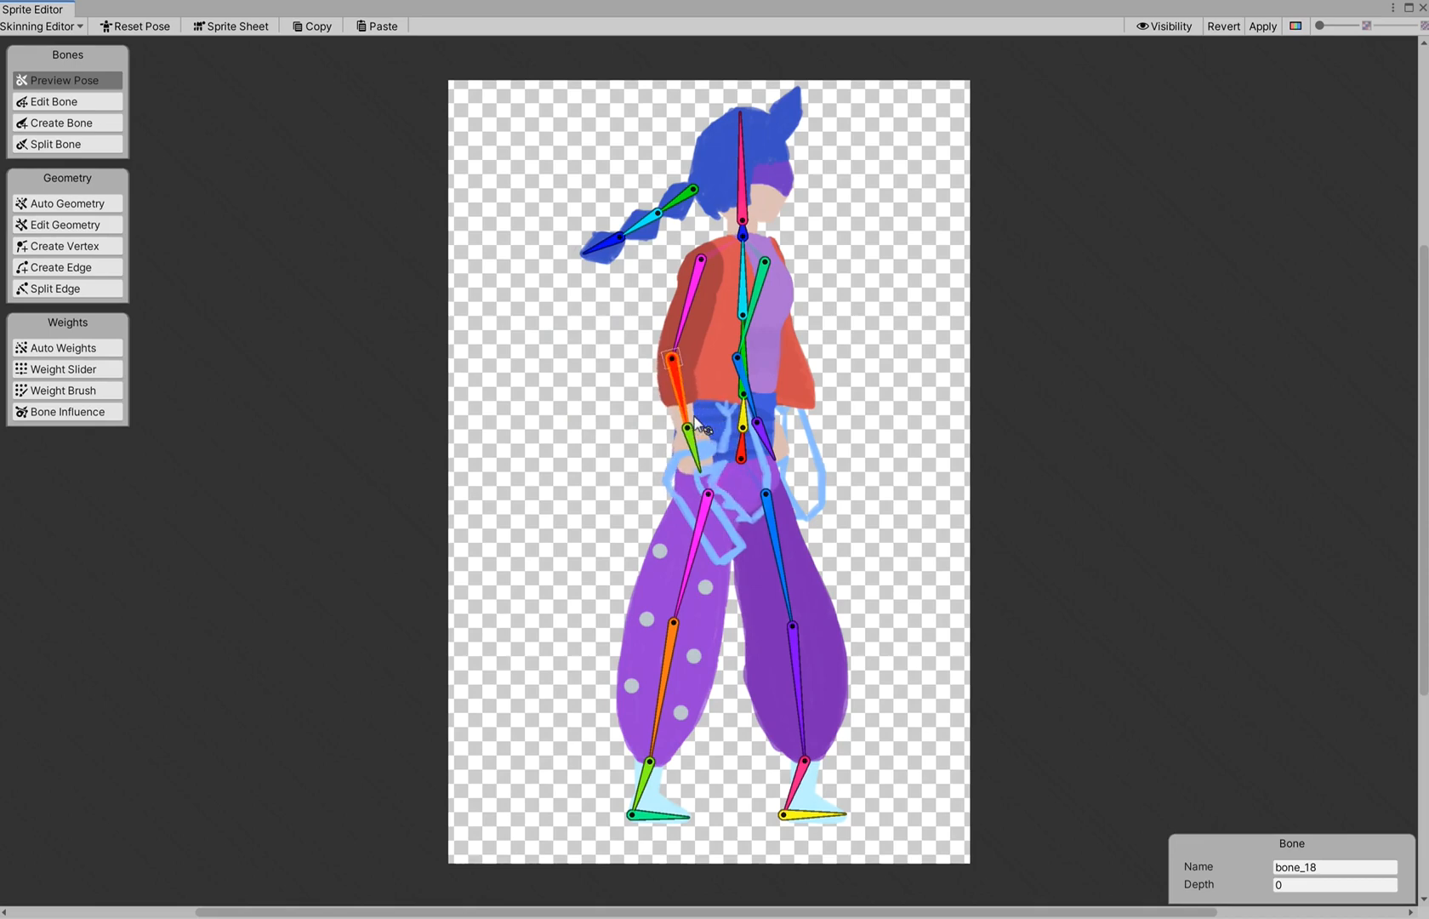
mouse_move(742, 156)
left_mouse_down()
mouse_move(758, 153)
mouse_move(732, 148)
mouse_move(784, 164)
mouse_move(703, 155)
mouse_move(780, 167)
mouse_move(725, 158)
mouse_move(758, 161)
mouse_move(727, 174)
mouse_move(773, 166)
mouse_move(736, 174)
left_mouse_up()
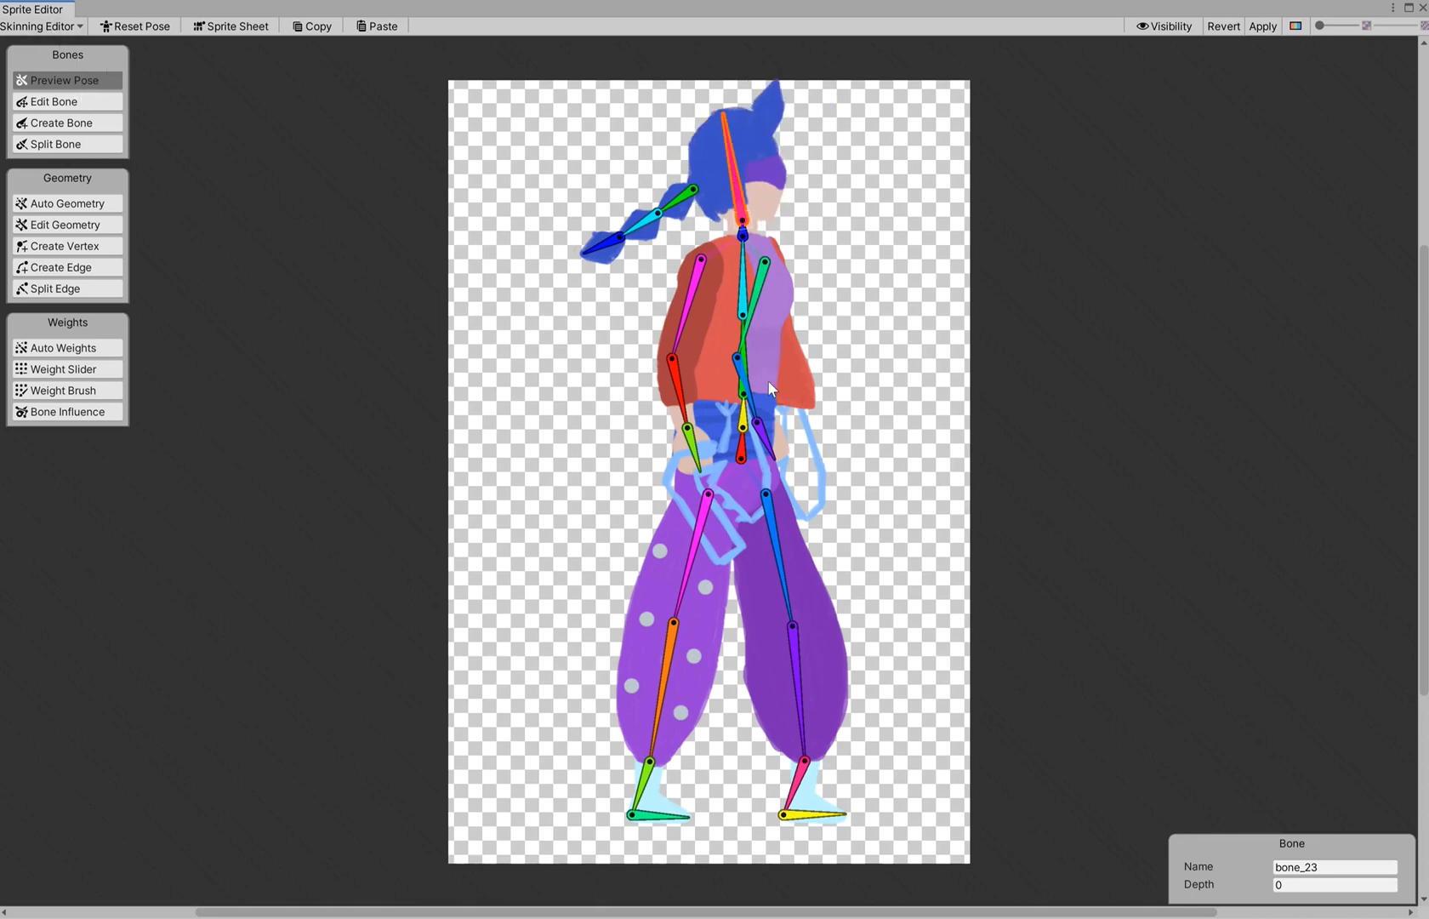
left_click(141, 26)
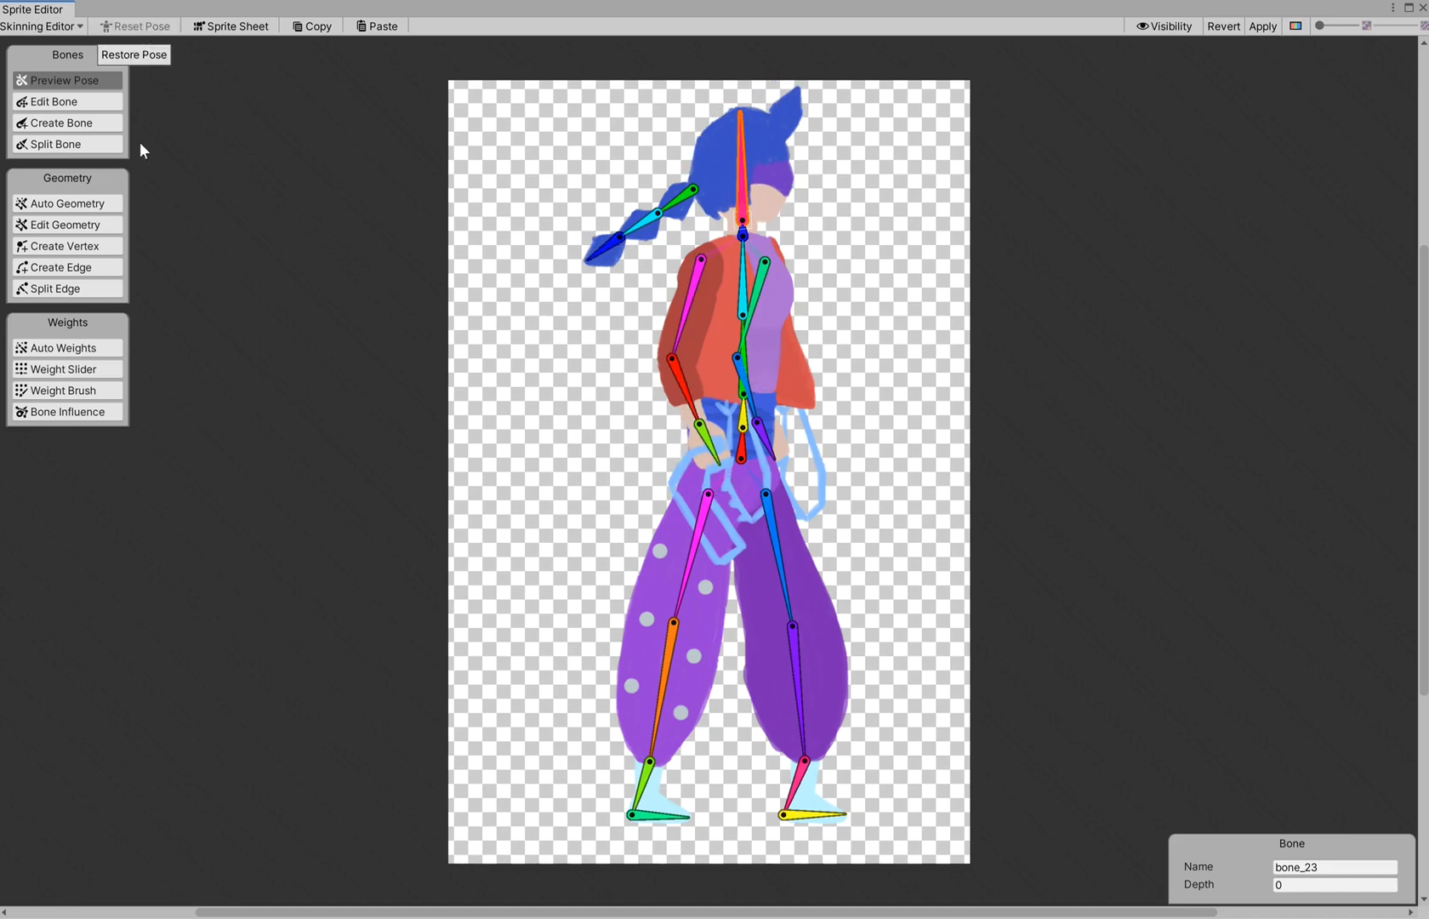
Examine the generated weights and the bone influences of the face, near sleeve and torso sprites.
left_click(77, 349)
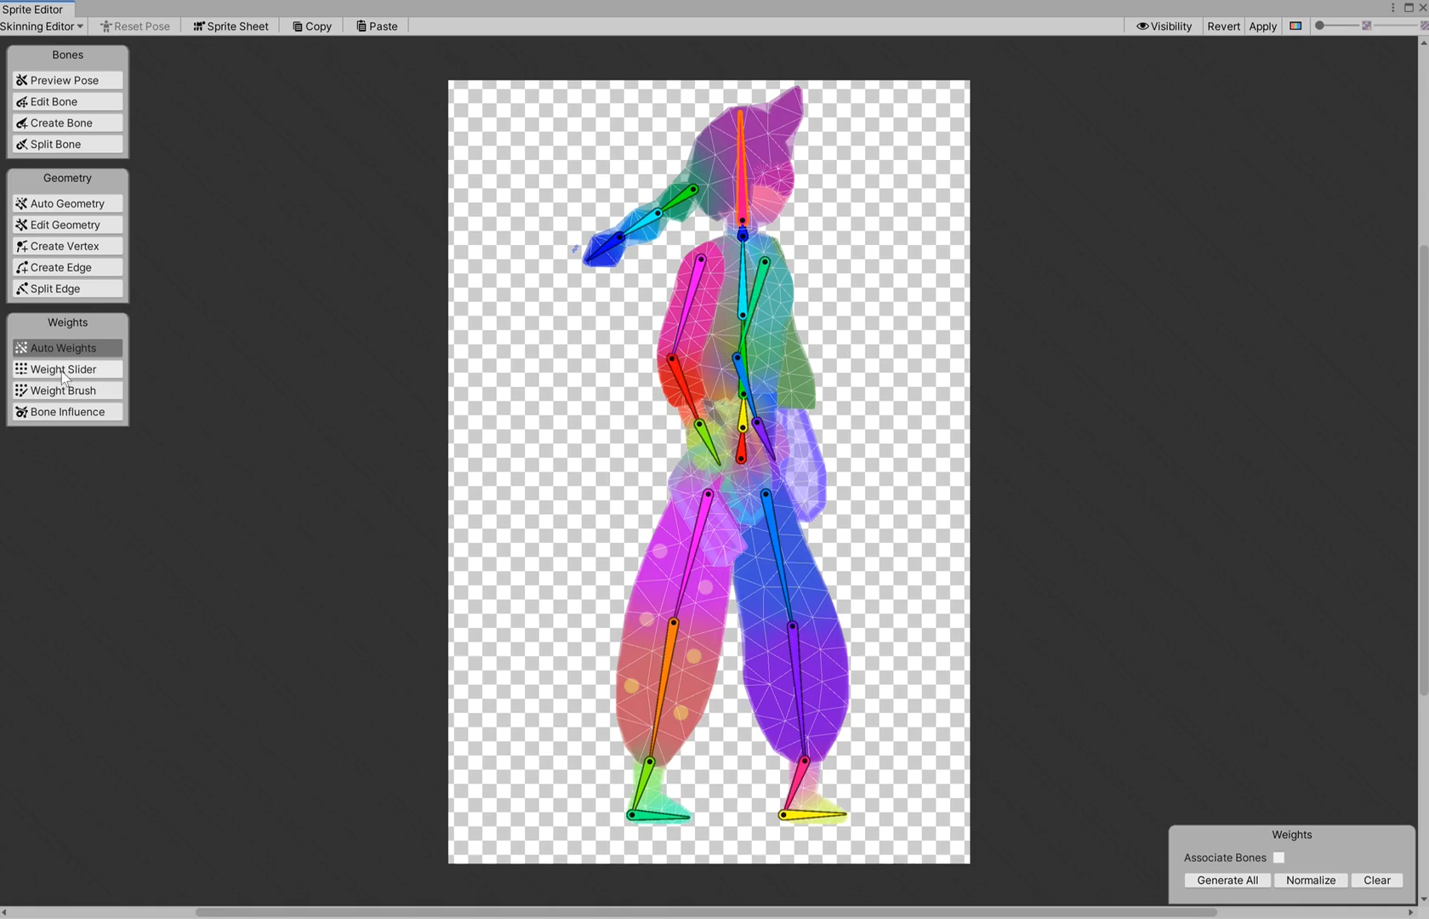
left_click(66, 414)
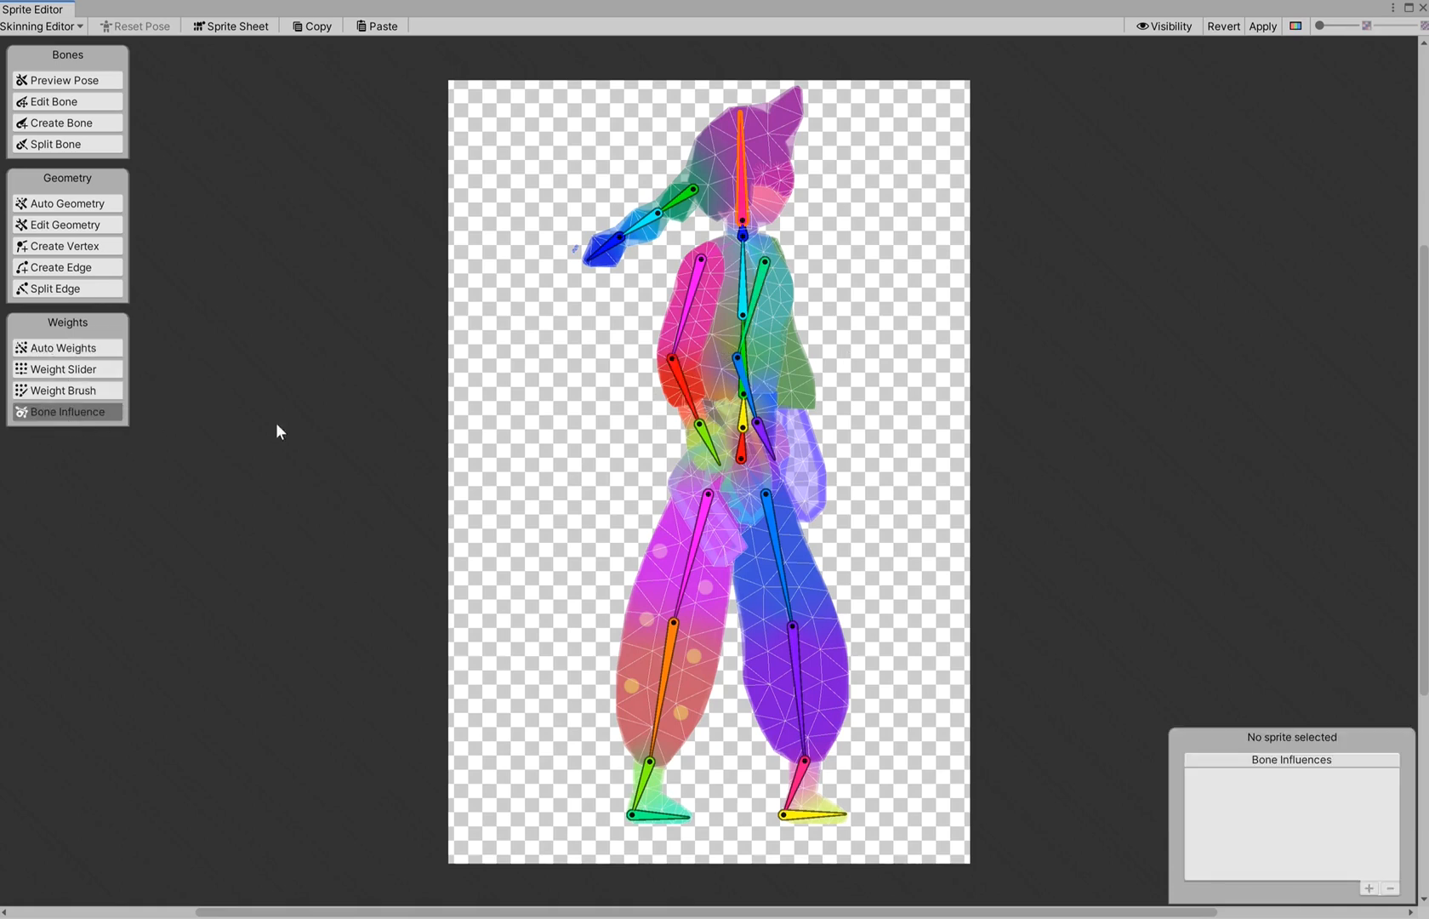
left_click(611, 252)
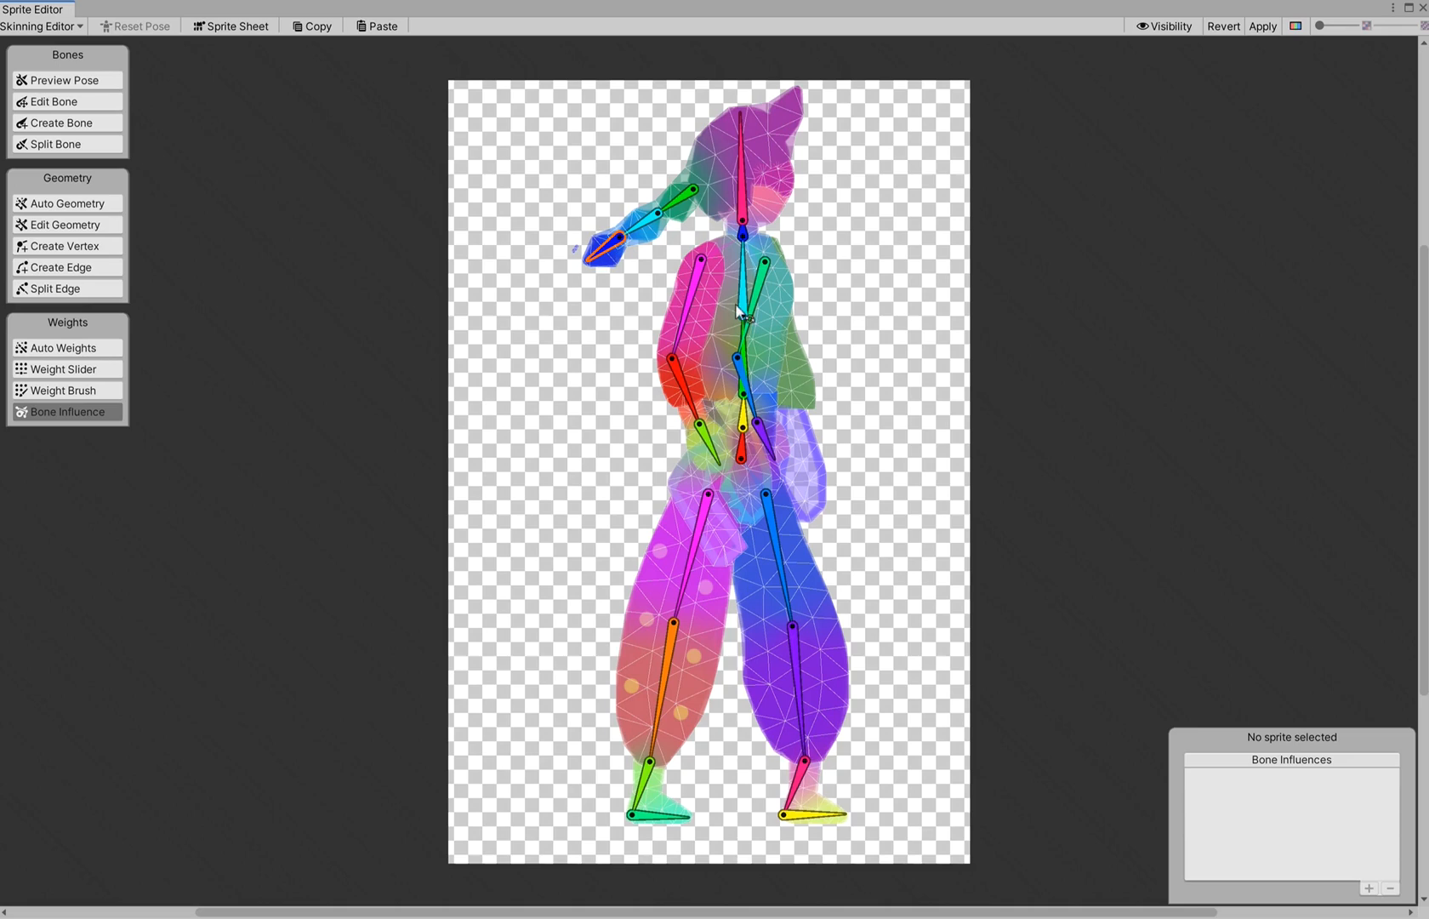
left_click(683, 196)
left_click(763, 162)
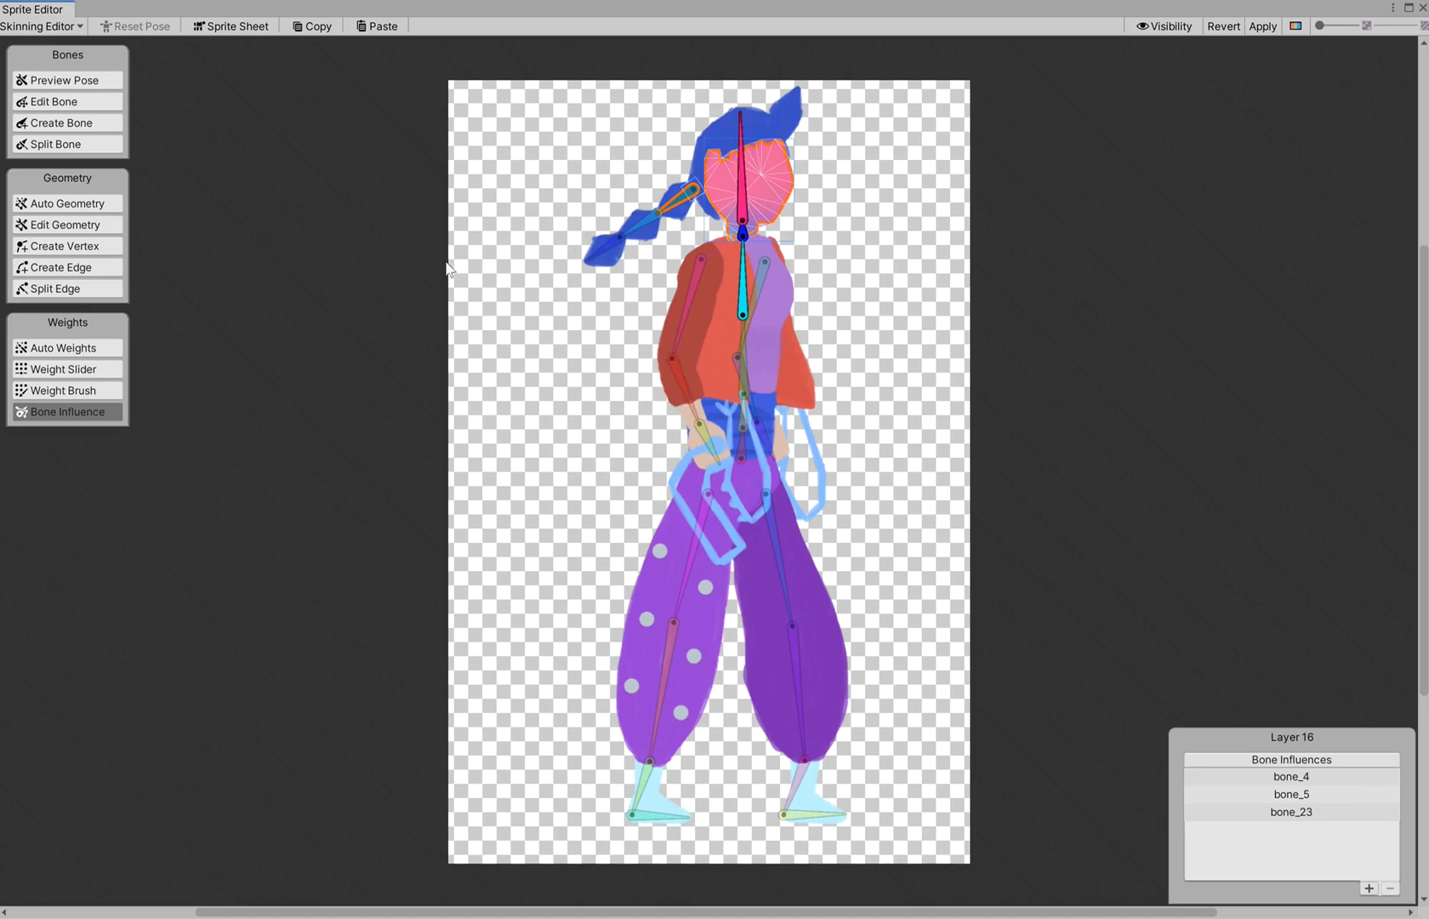
left_click(712, 310)
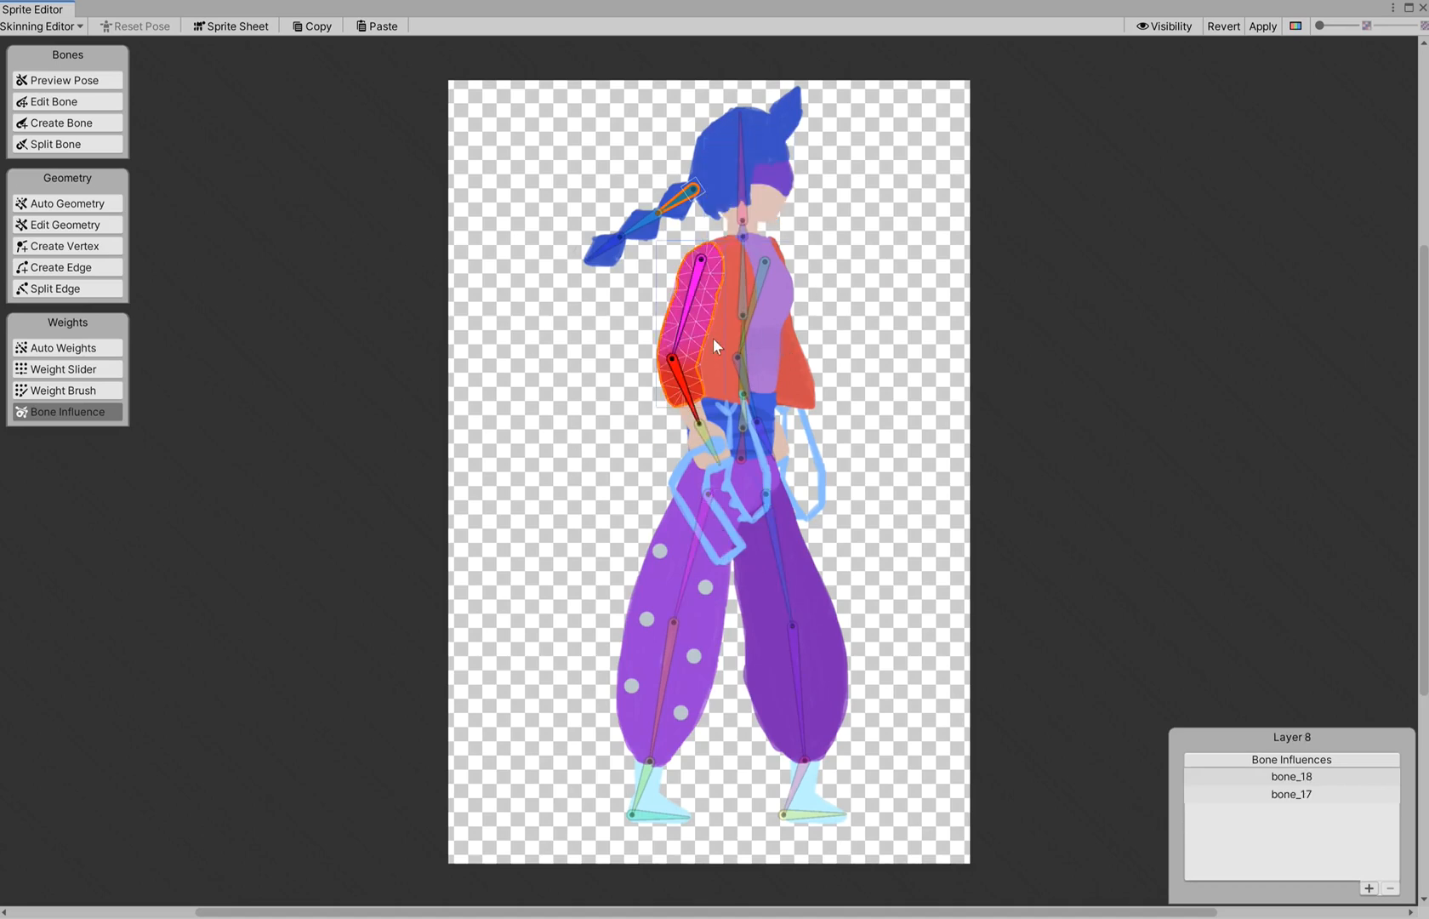
left_click(735, 336)
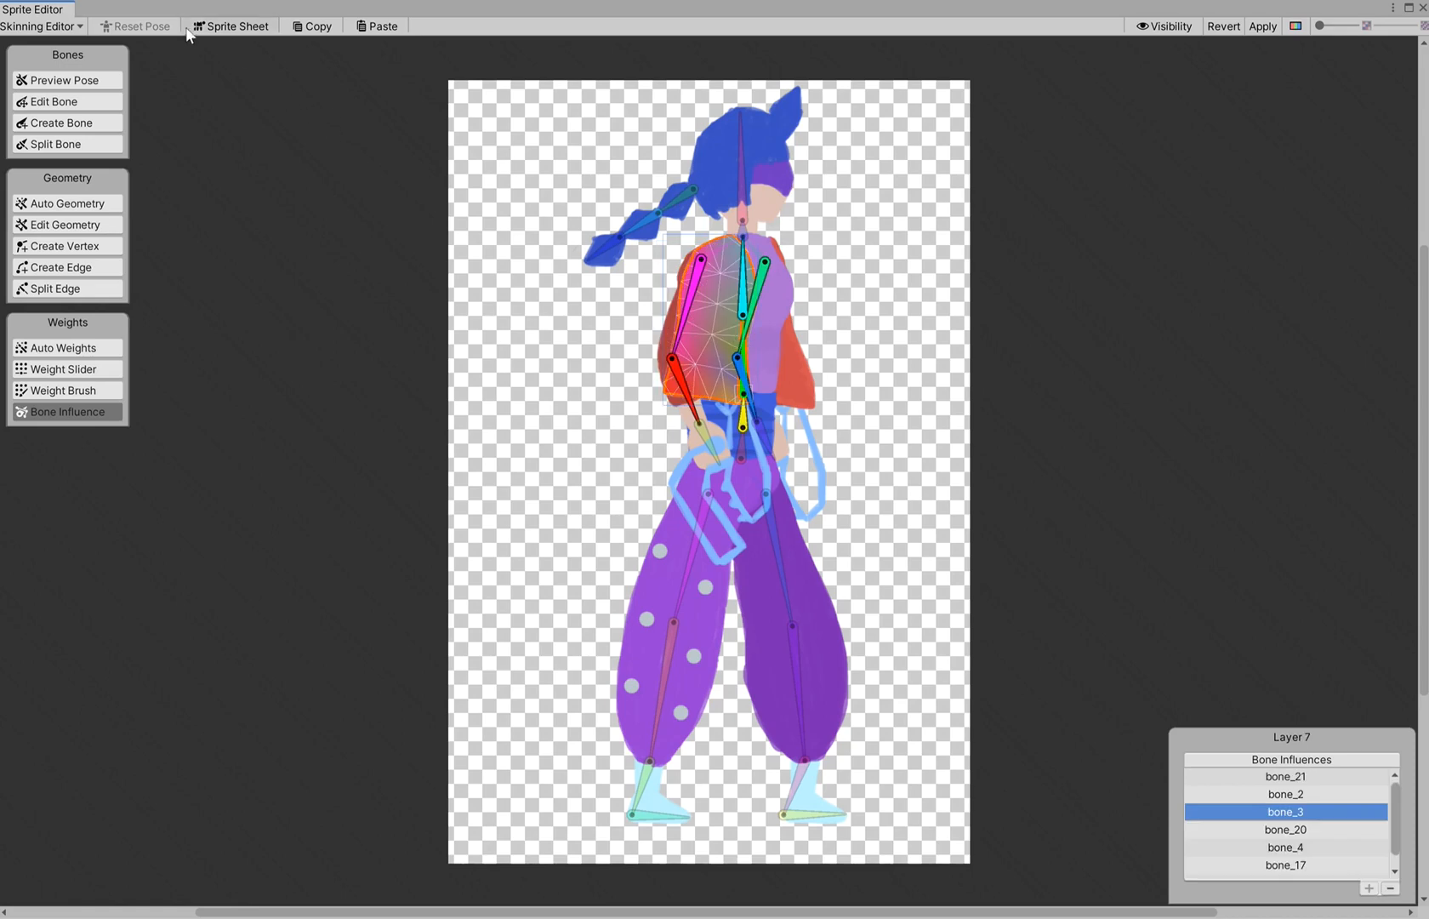
Find the far trouser leg in the sprite sheet and remove the far hand's bone_22 from its bone influences.
left_click(214, 25)
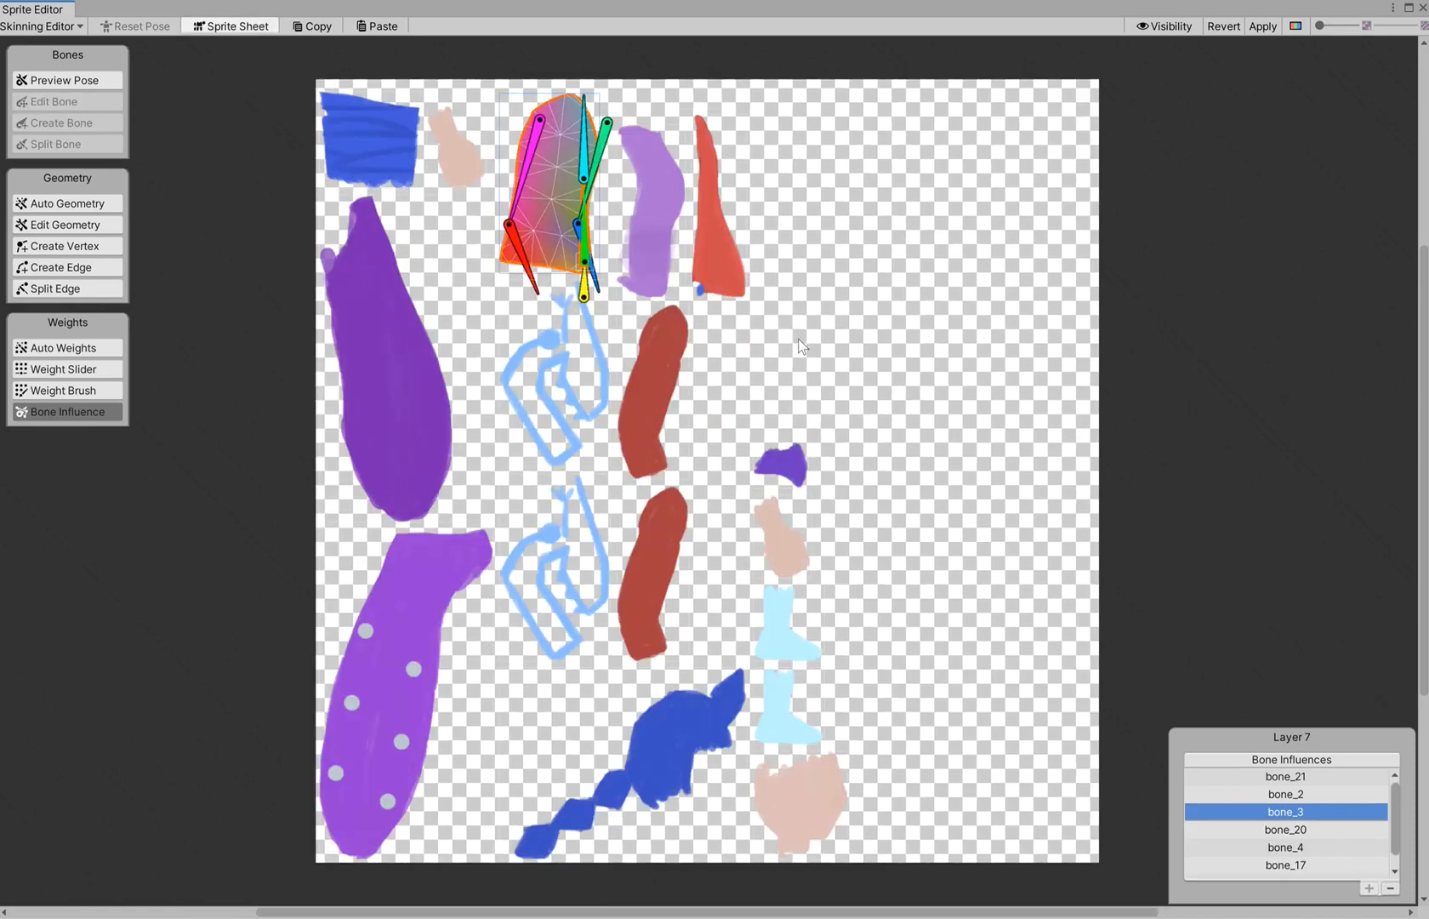
left_click(378, 313)
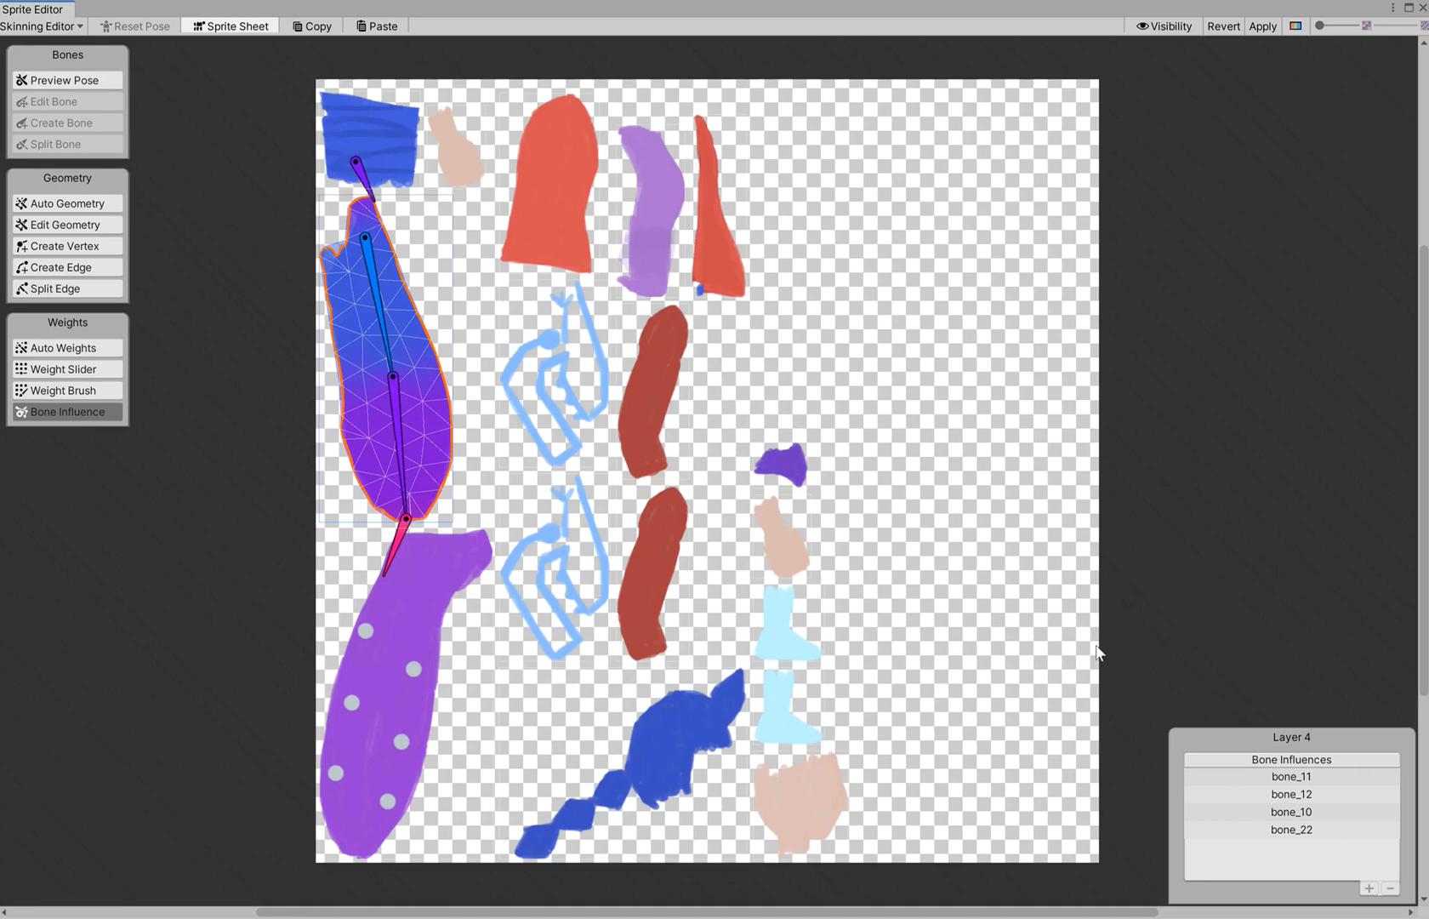
left_click(361, 170)
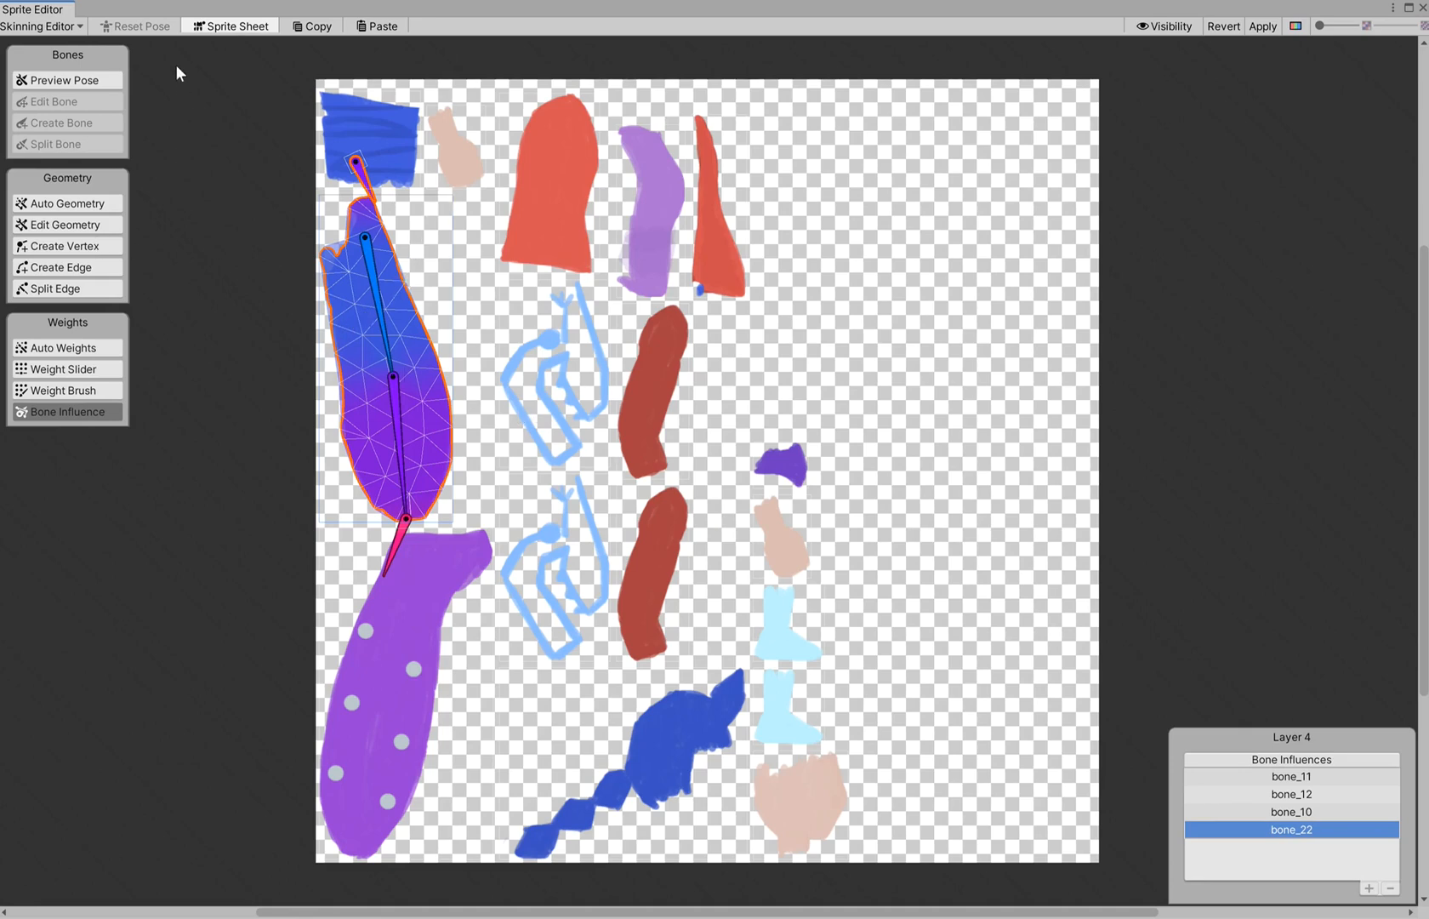
left_click(205, 31)
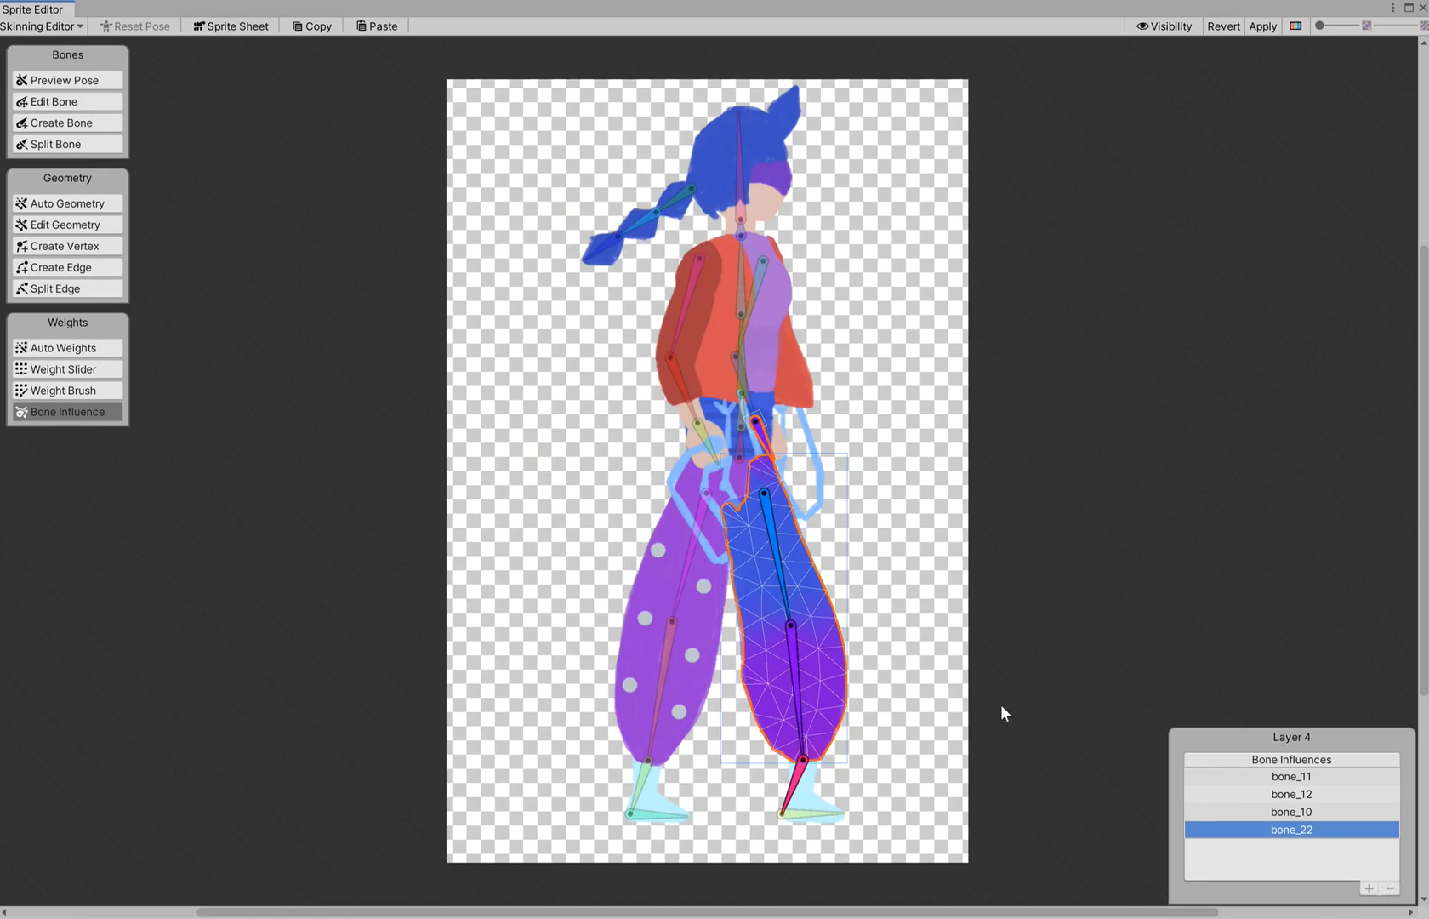
left_click(1328, 816)
left_click(1328, 826)
left_click(1390, 890)
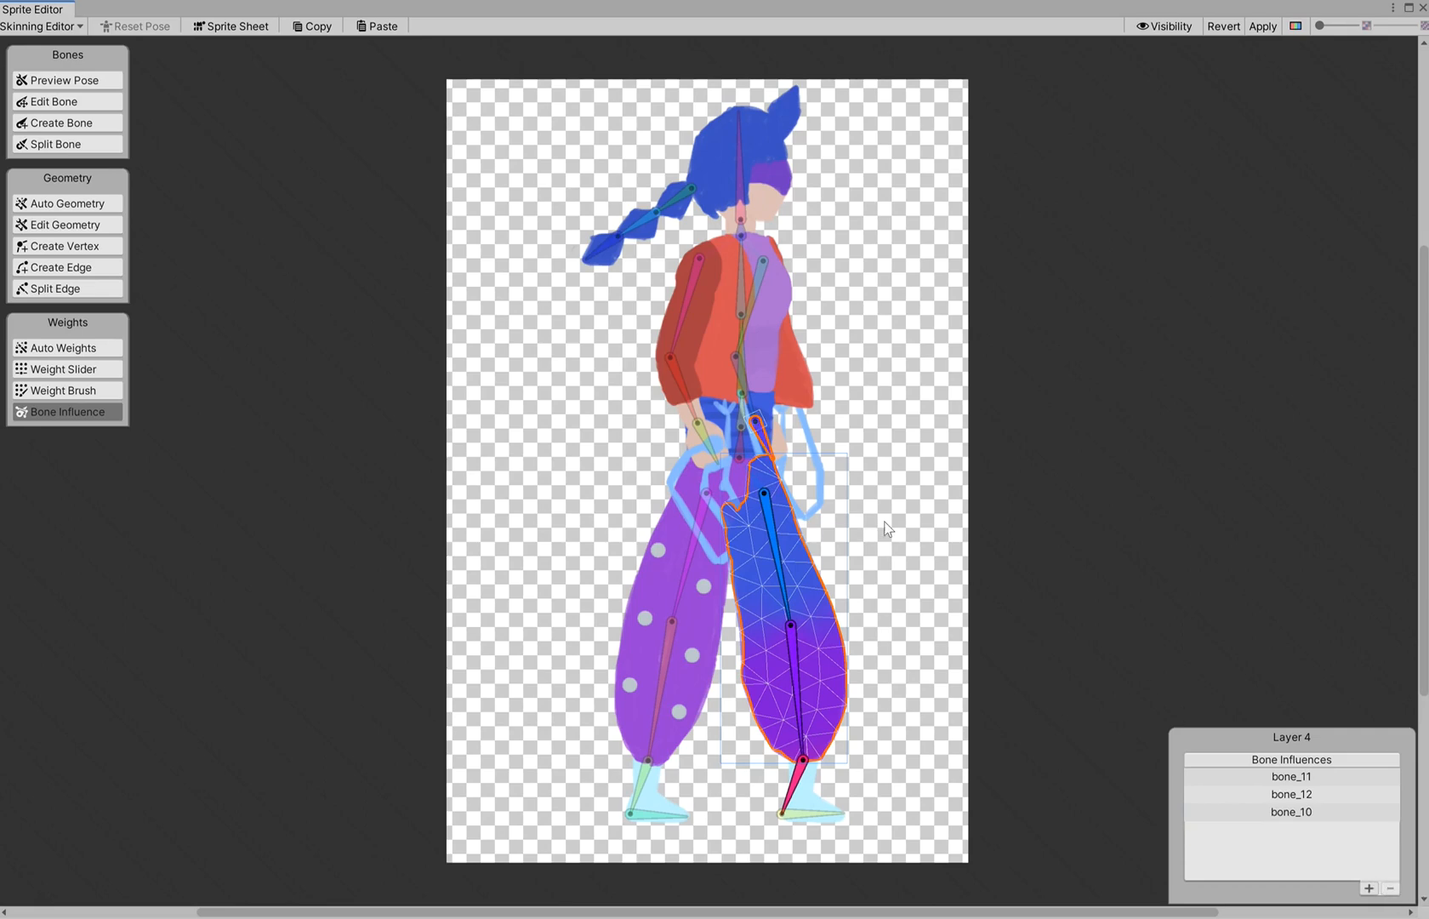
left_click(870, 456)
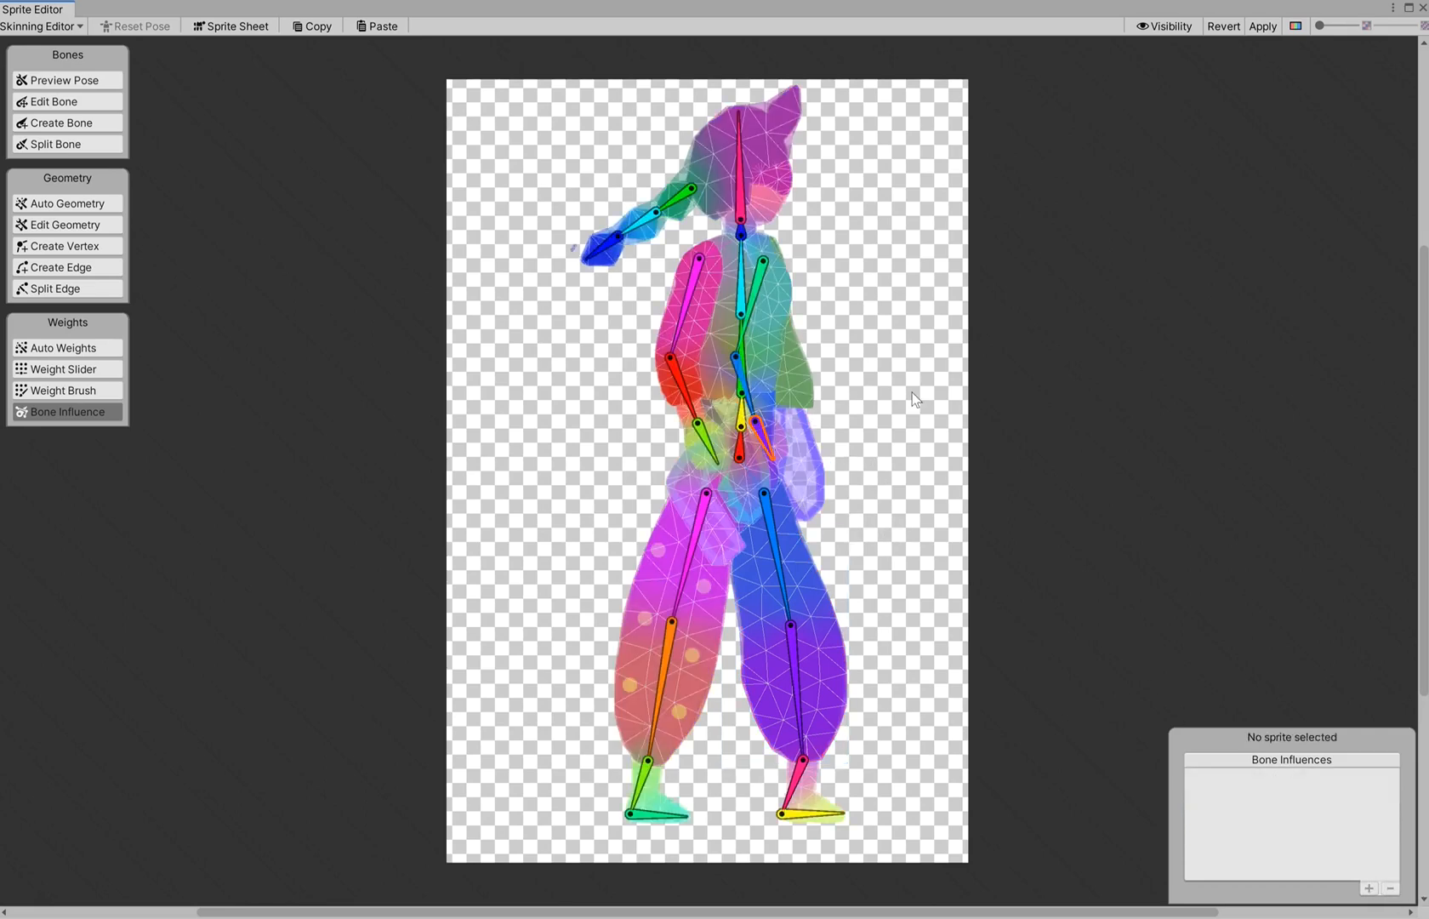
Rotate the far hand's bone to test how the surrounding sprites deform, and reset the pose.
left_click(771, 541)
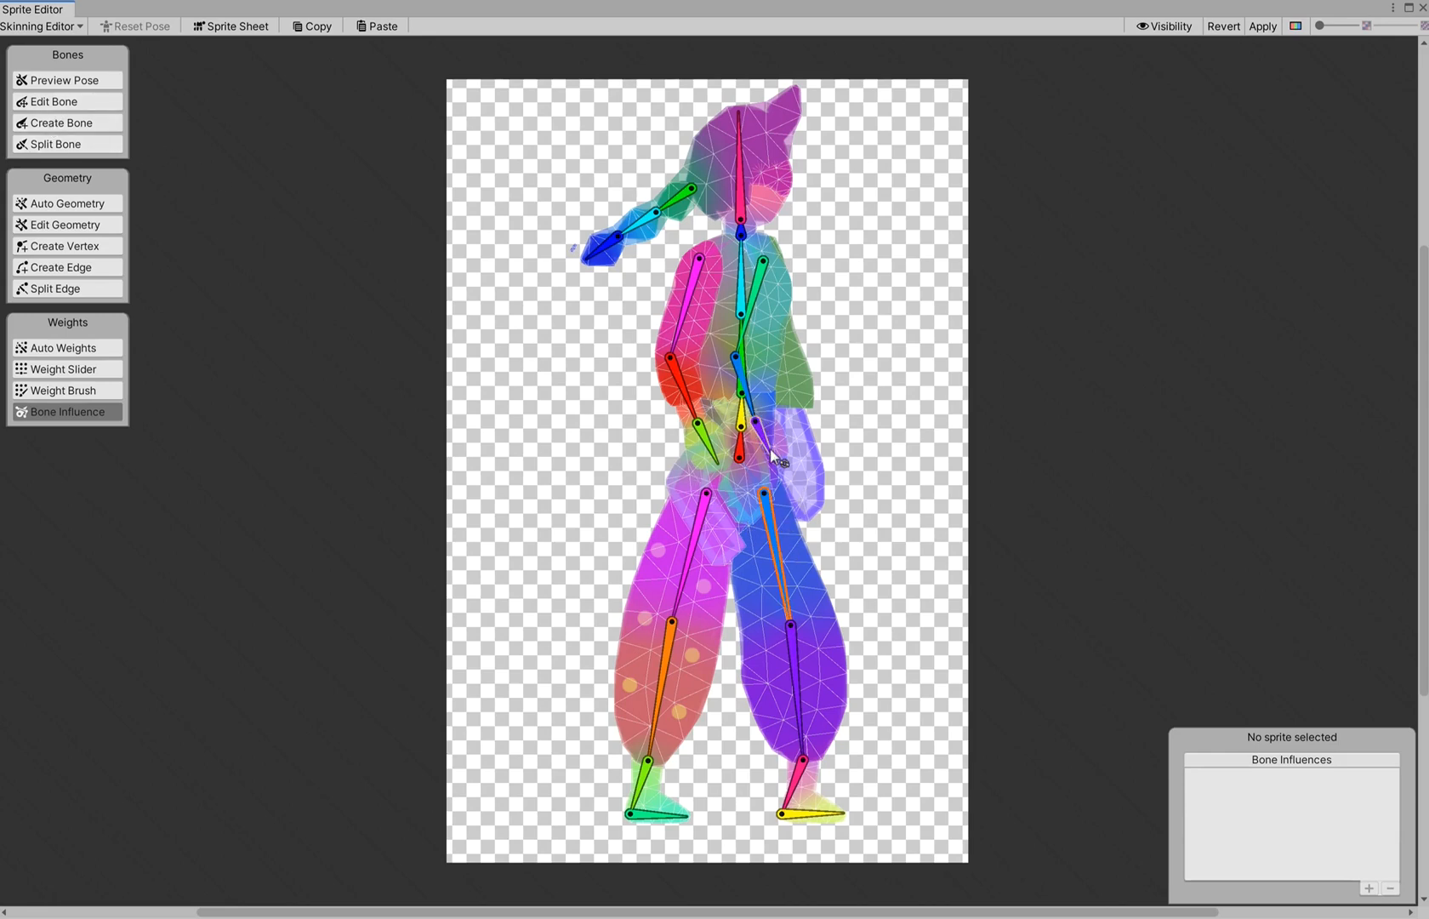
left_click_drag(777, 466, 838, 449)
left_click(47, 82)
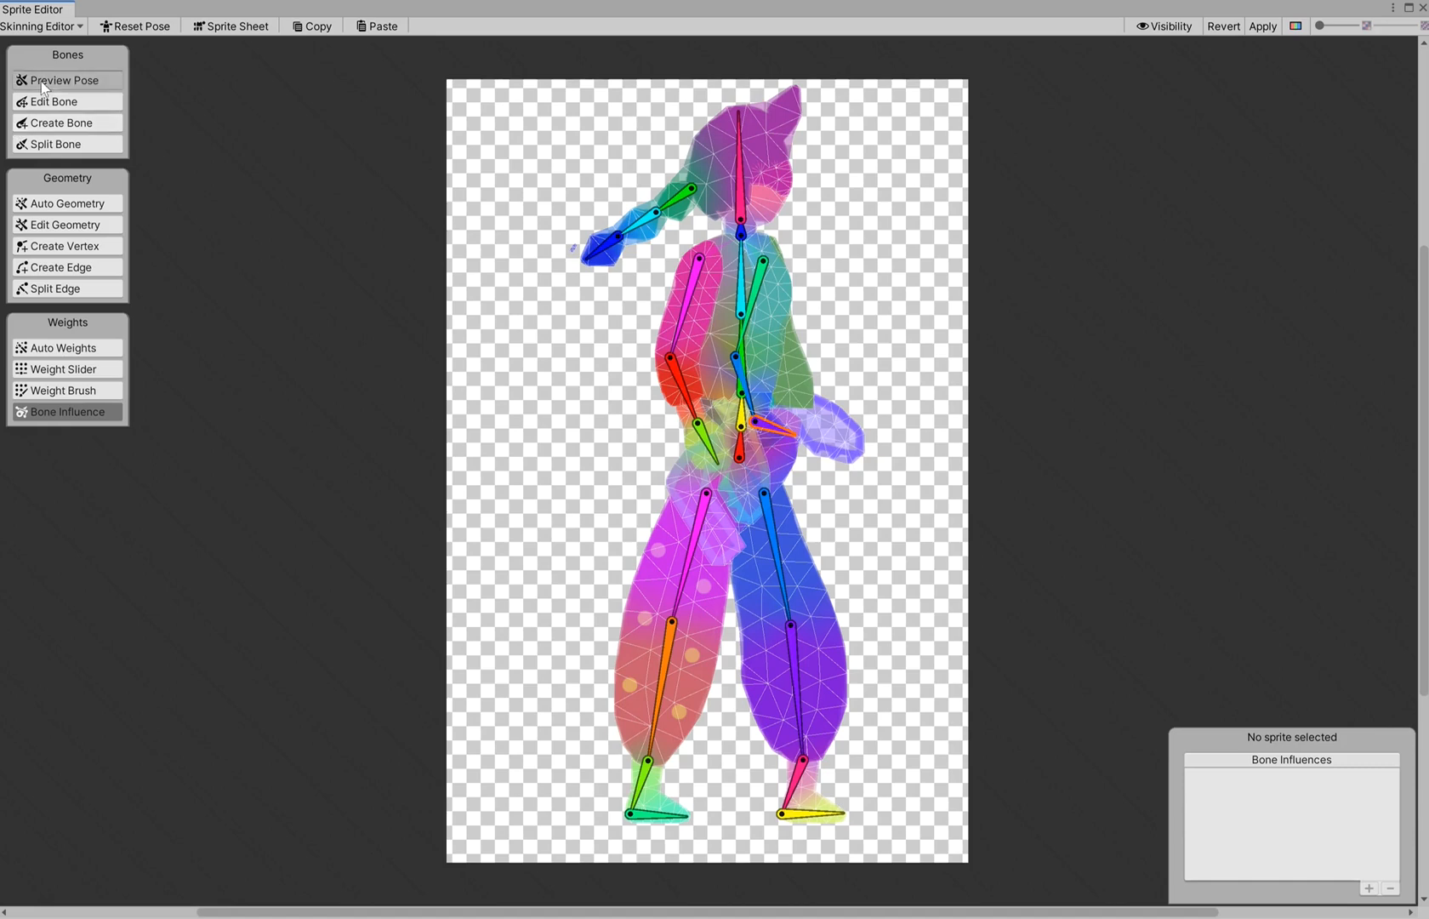
left_click_drag(792, 435, 808, 485)
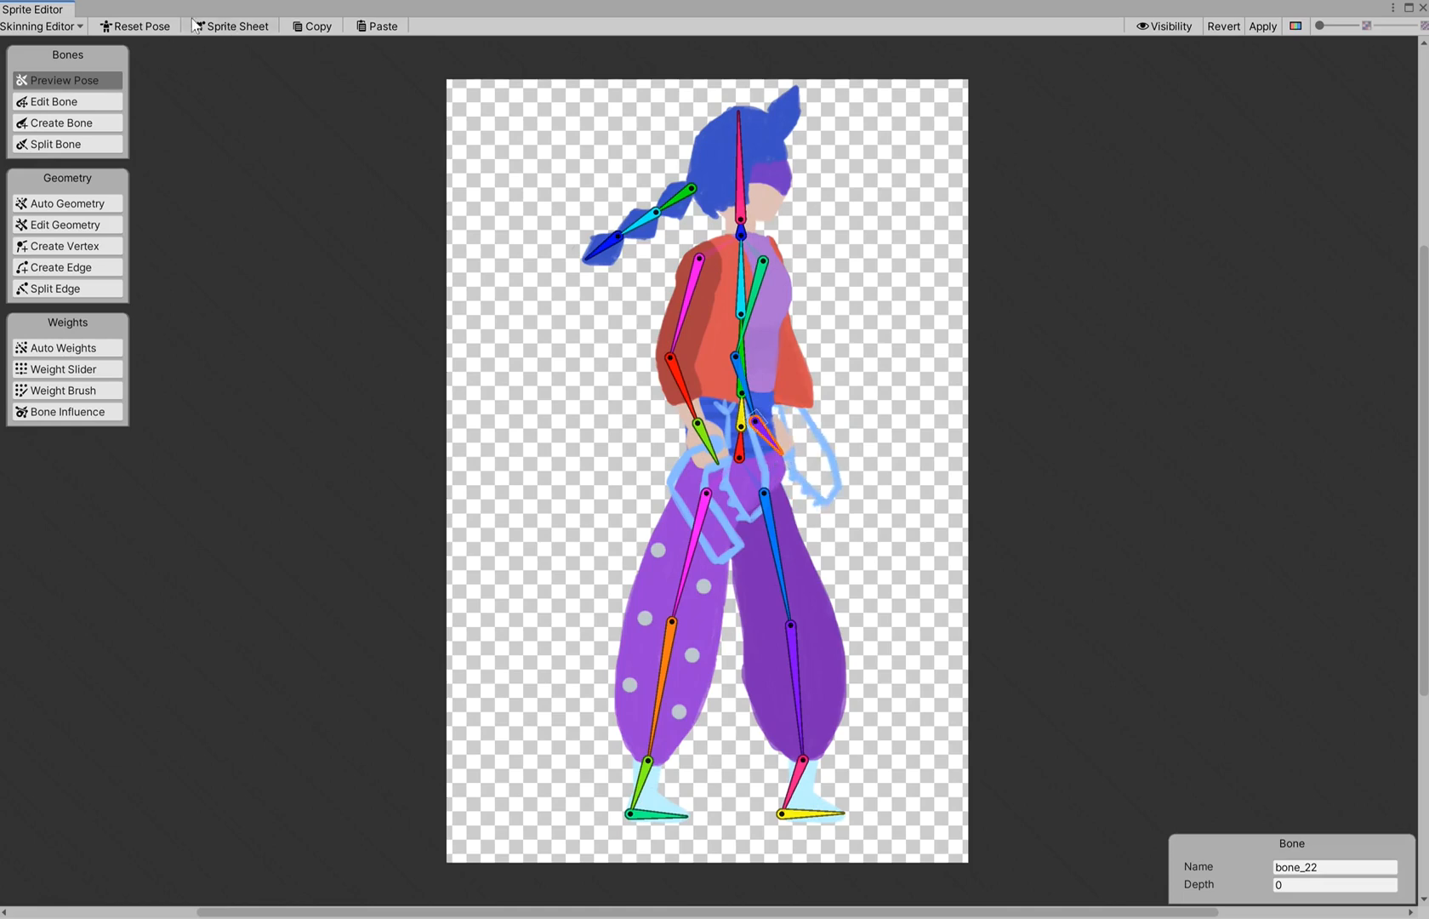
left_click(136, 26)
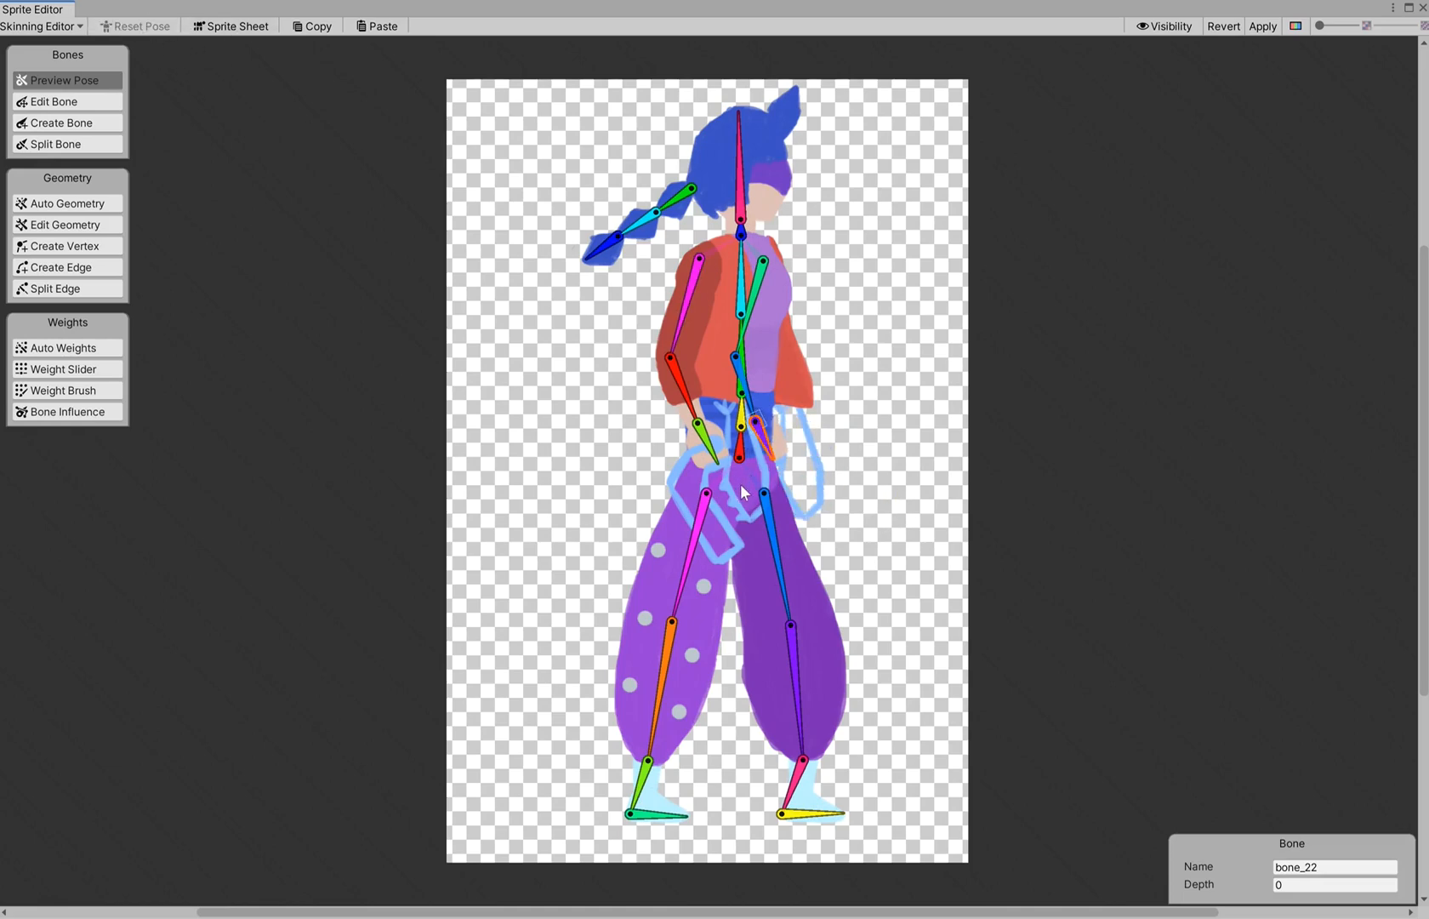
Remove both hand bones, bone_22 and bone_19, from the bone influences of the near trouser leg.
left_click(655, 589)
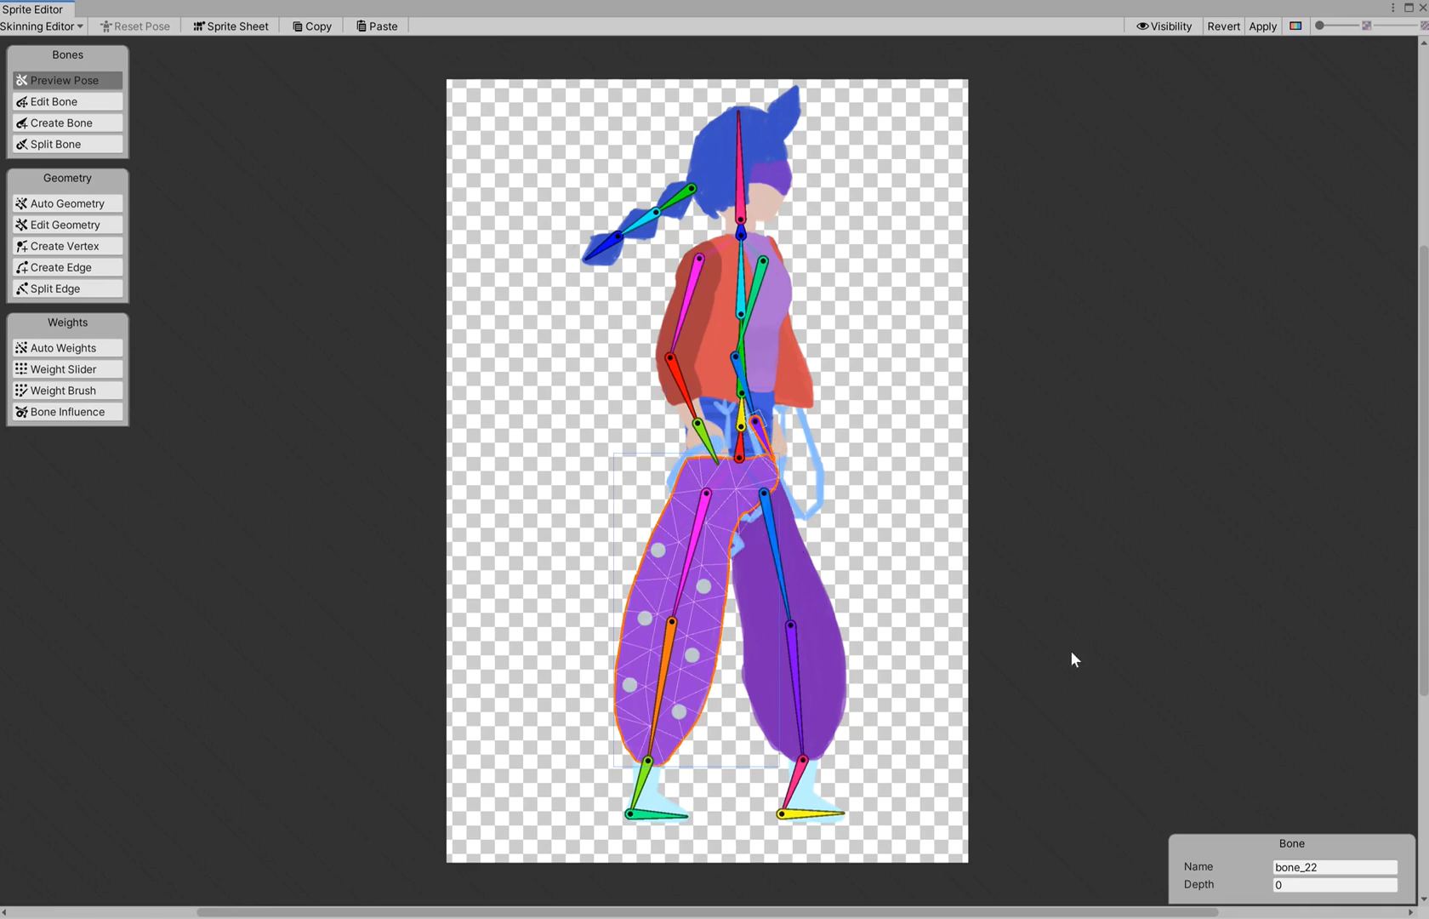
left_click(85, 416)
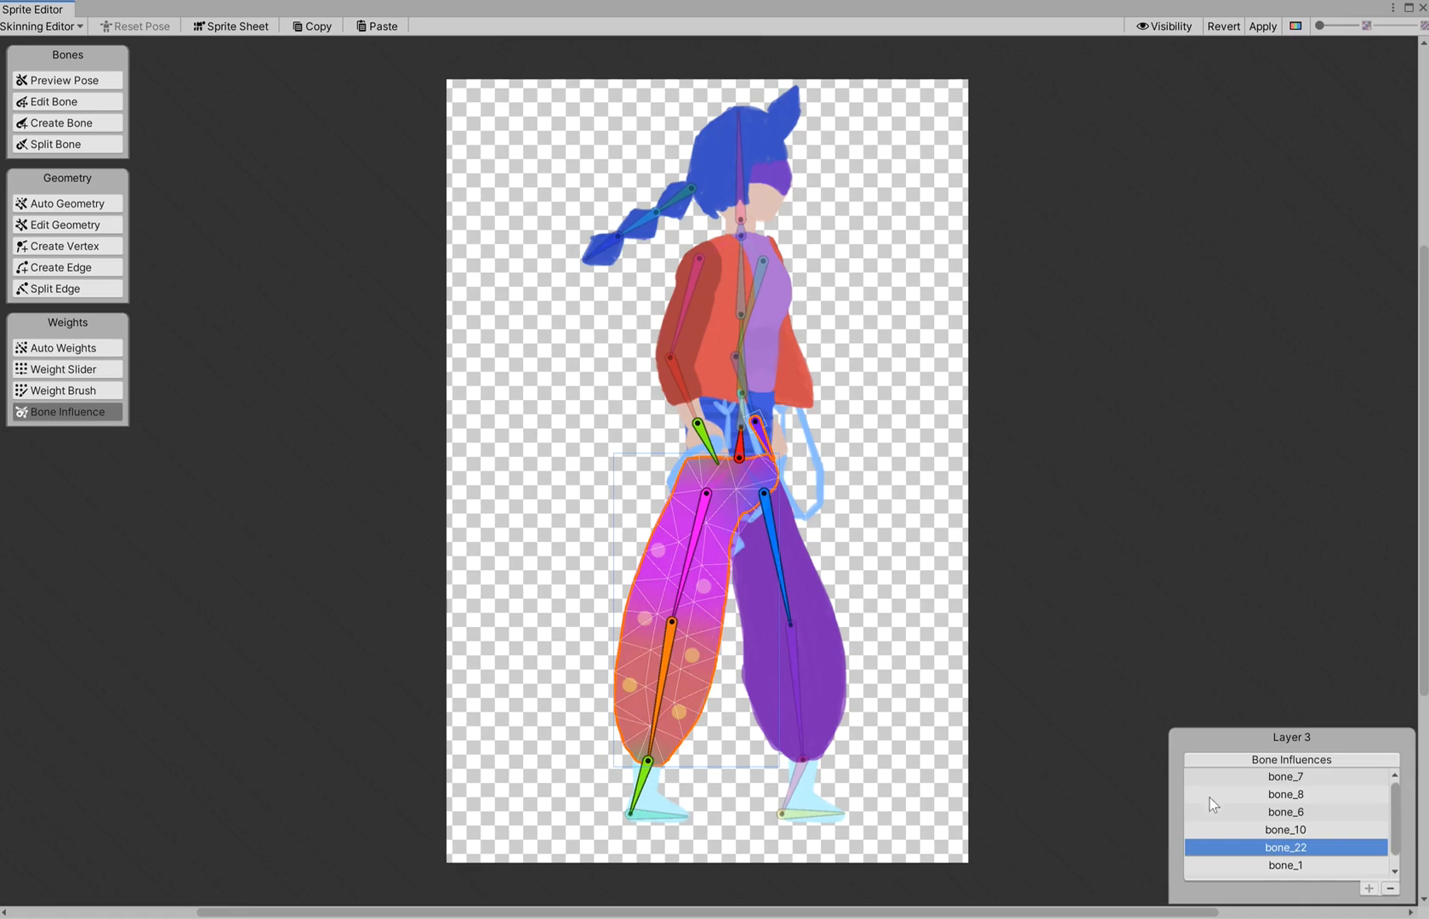
left_click(1390, 889)
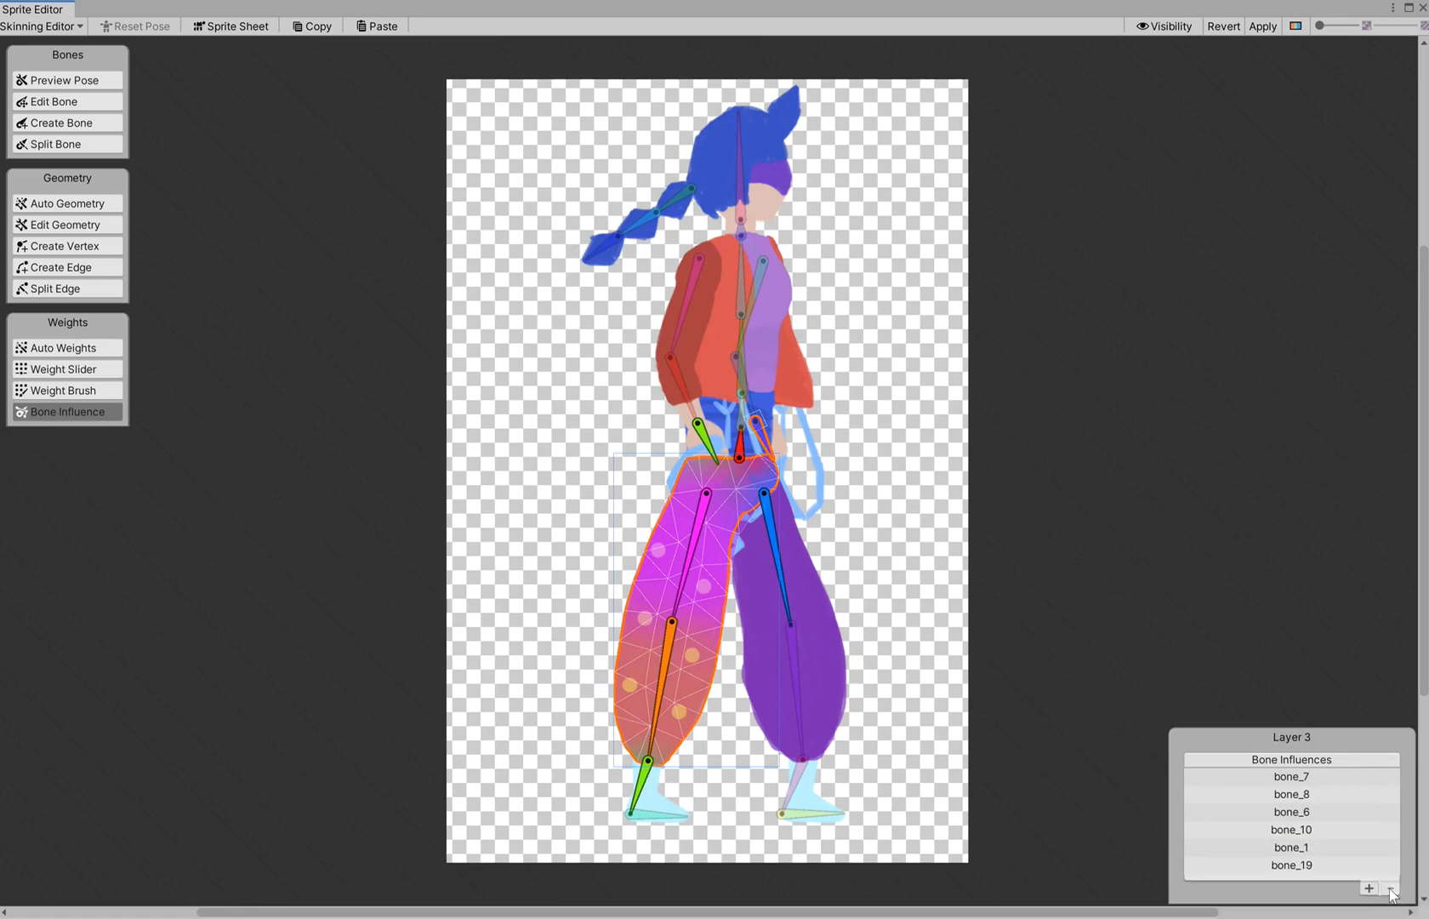
left_click(703, 436)
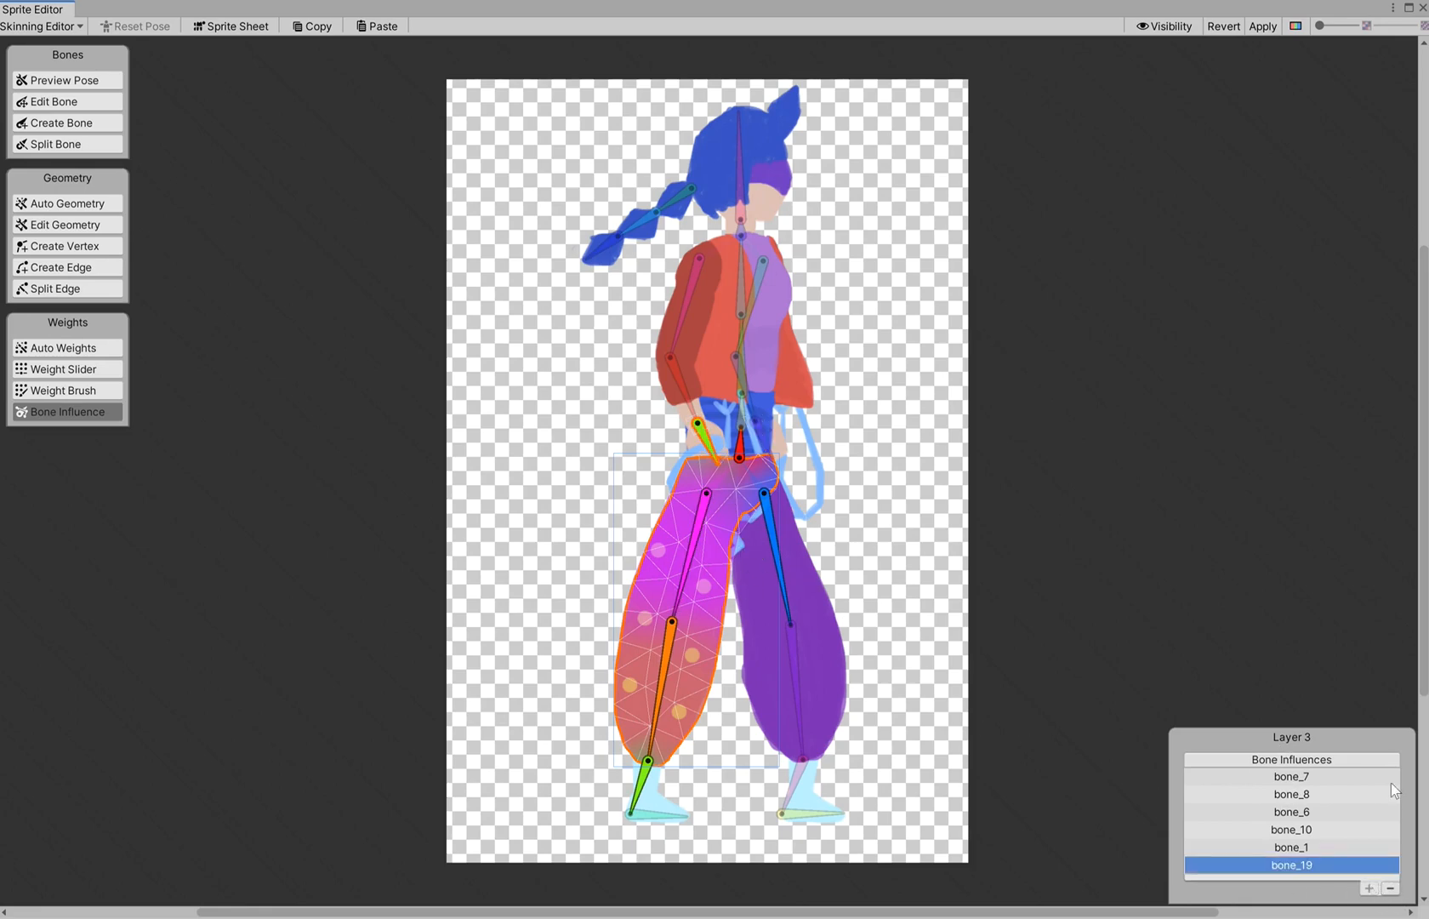
left_click(1391, 889)
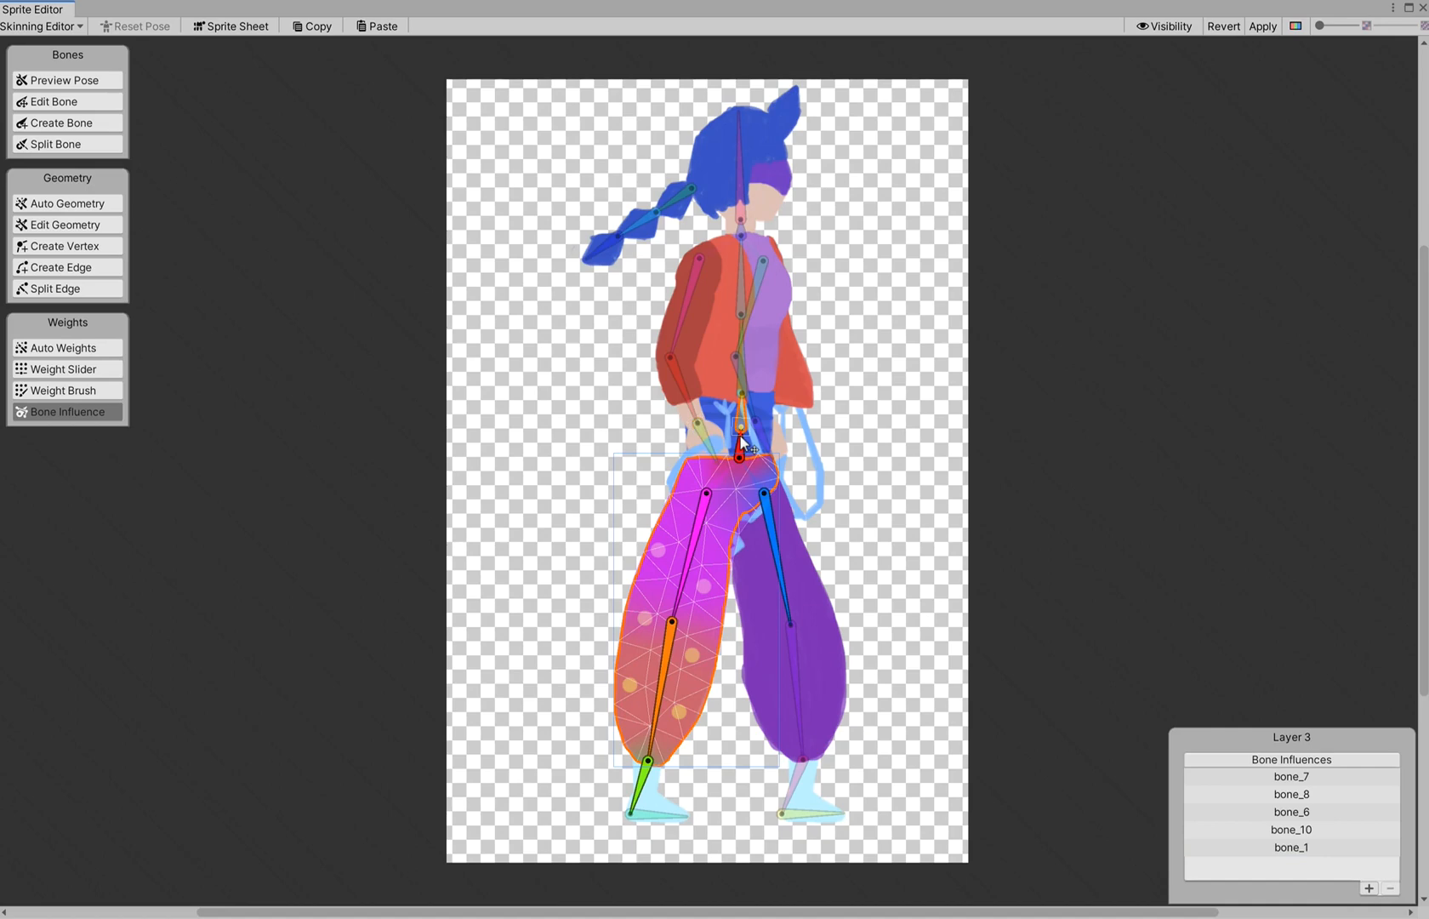
Rotate the hip's root bone to test the trousers' deformation, and reset the pose.
mouse_move(752, 458)
left_mouse_down()
mouse_move(738, 451)
mouse_move(750, 444)
mouse_move(737, 452)
left_mouse_up()
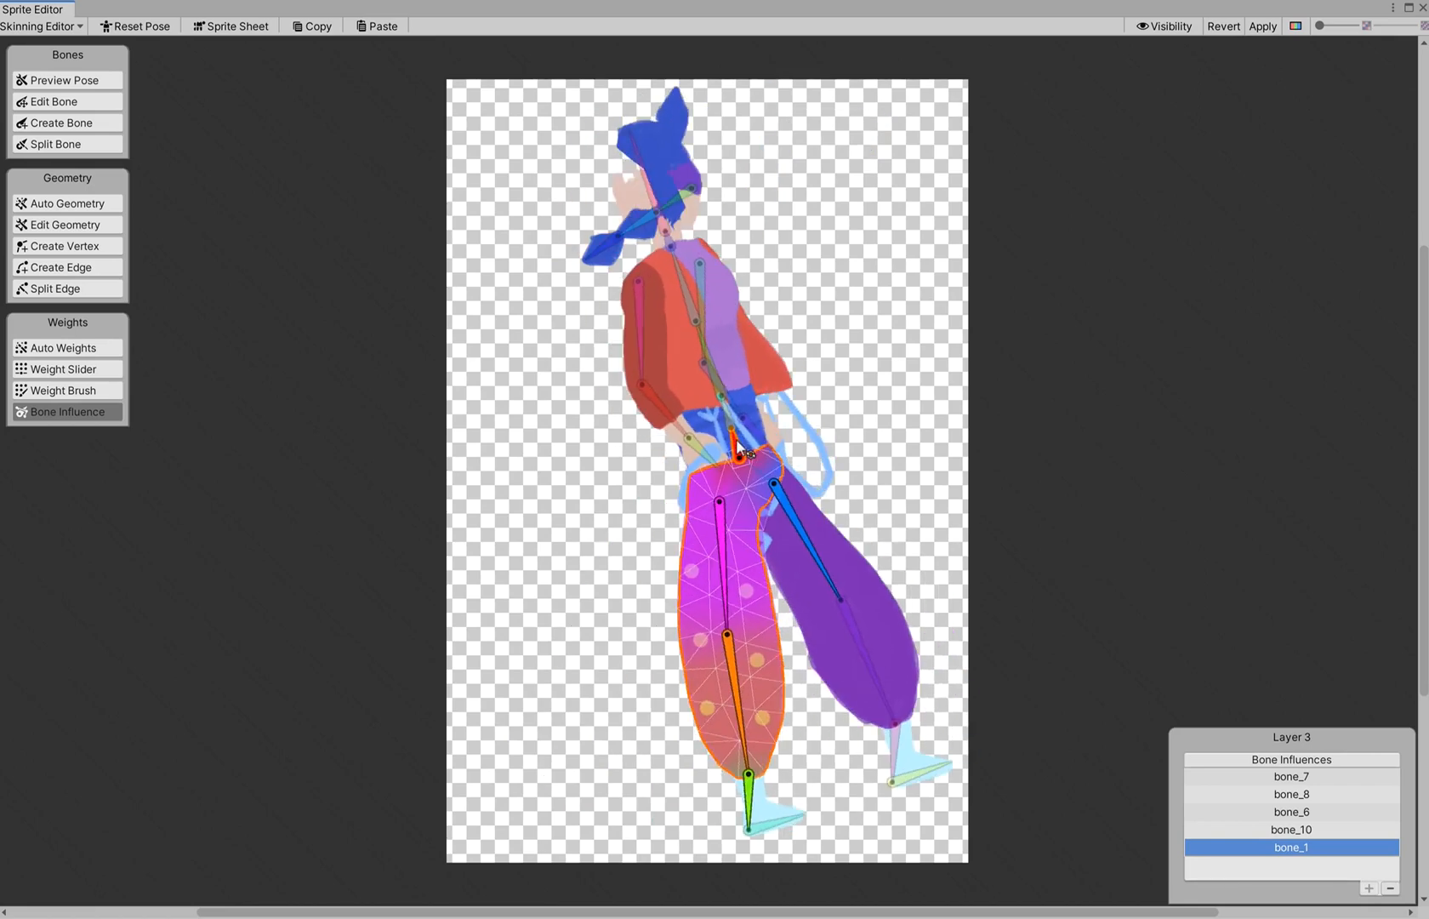
left_click(136, 26)
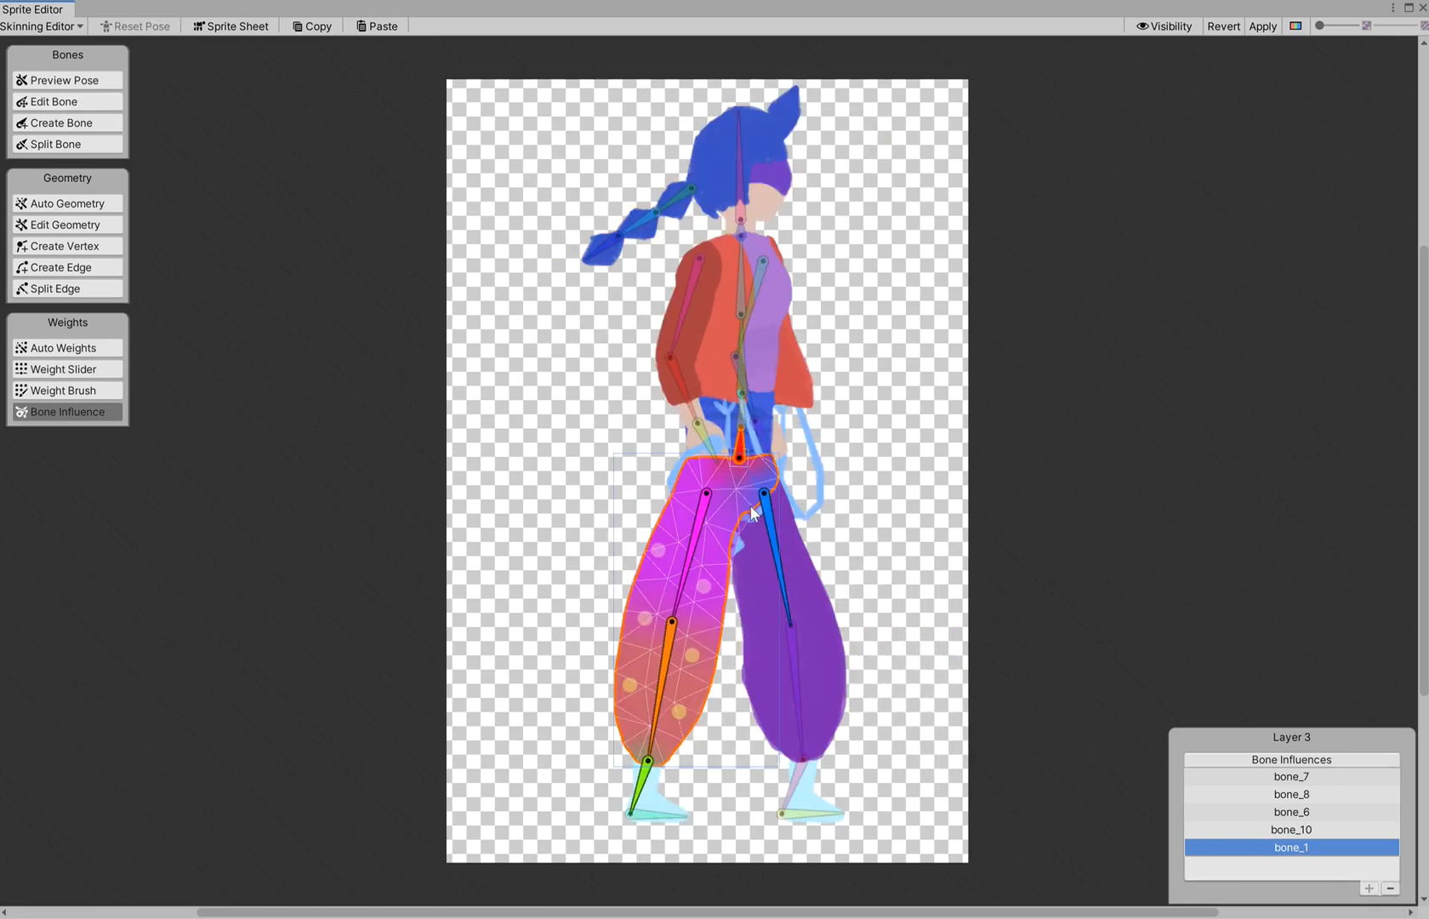
Rotate the near leg's shin bone, bone_7, backward to test the trouser leg's deformation at the knee, and reset the pose.
left_click(689, 586)
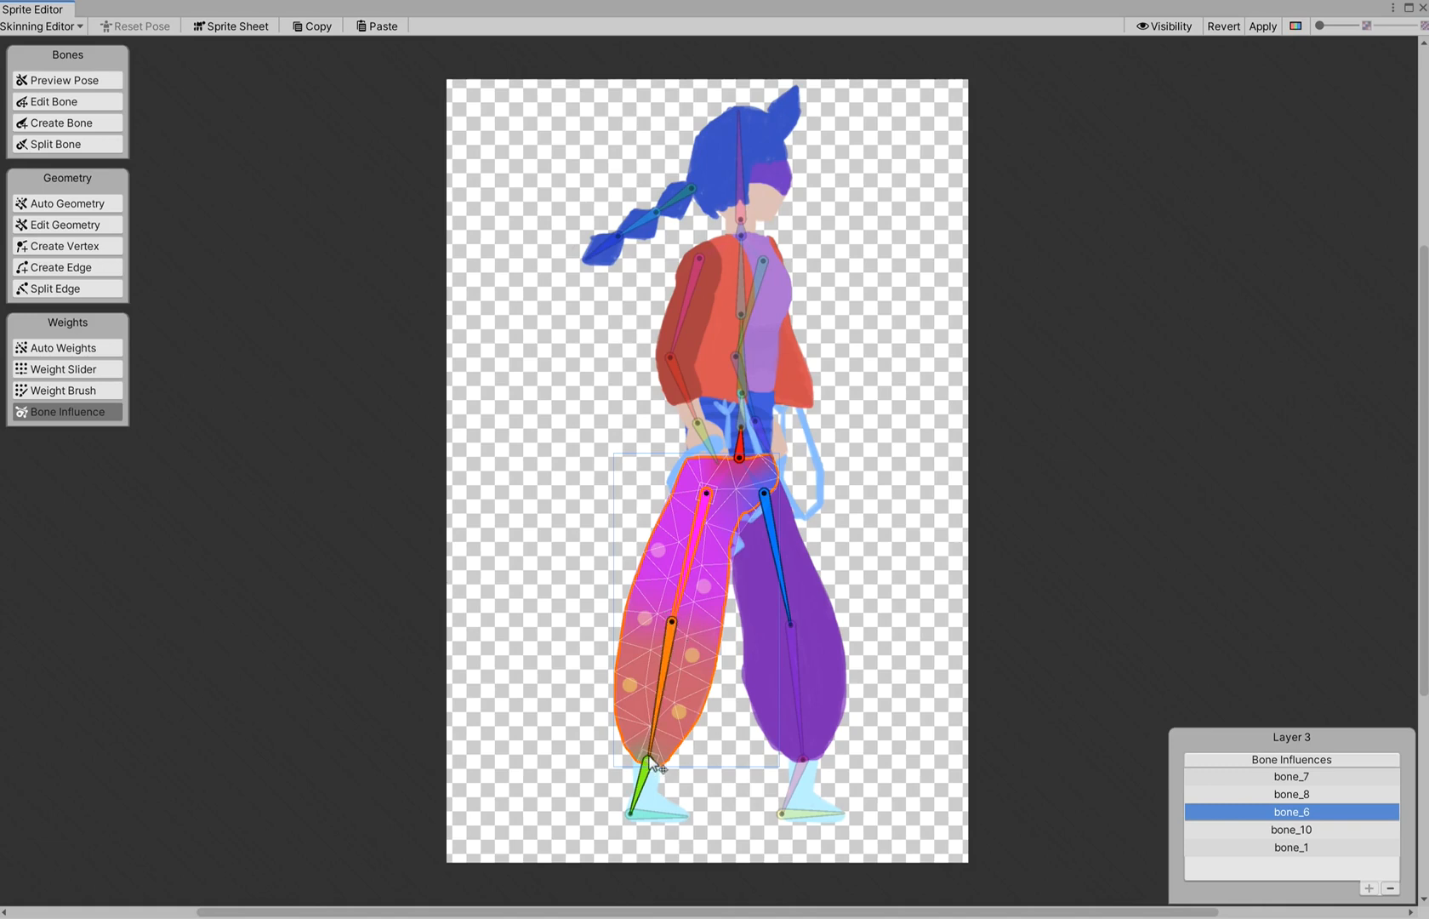
left_click_drag(653, 764, 611, 798)
mouse_move(659, 654)
left_mouse_down()
mouse_move(625, 650)
mouse_move(674, 668)
mouse_move(642, 677)
mouse_move(681, 684)
mouse_move(599, 640)
mouse_move(587, 631)
mouse_move(661, 676)
mouse_move(591, 619)
mouse_move(653, 663)
mouse_move(600, 625)
mouse_move(633, 659)
left_mouse_up()
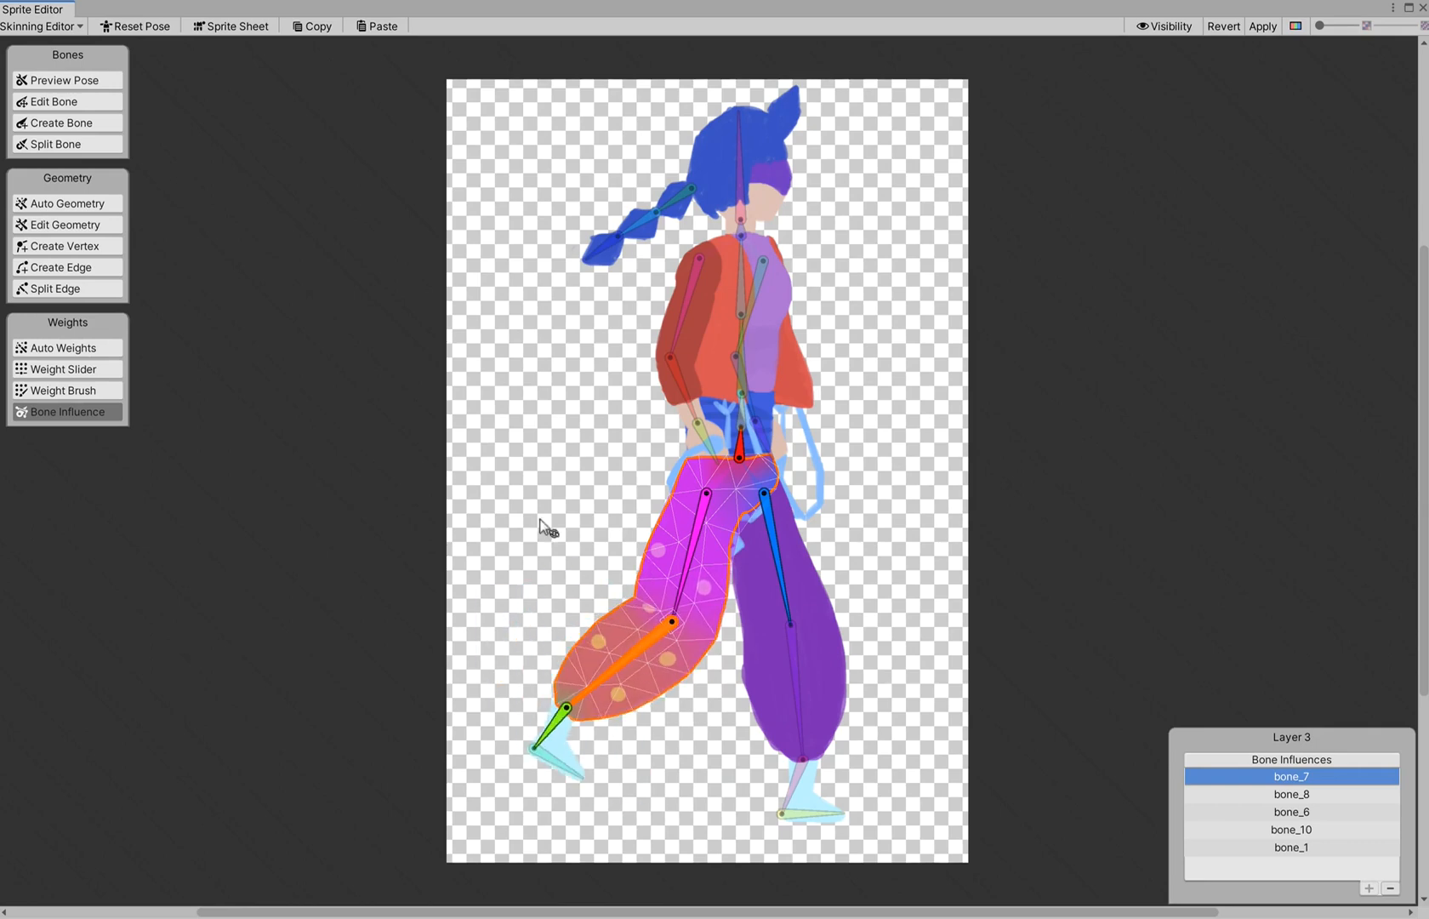
left_click(136, 27)
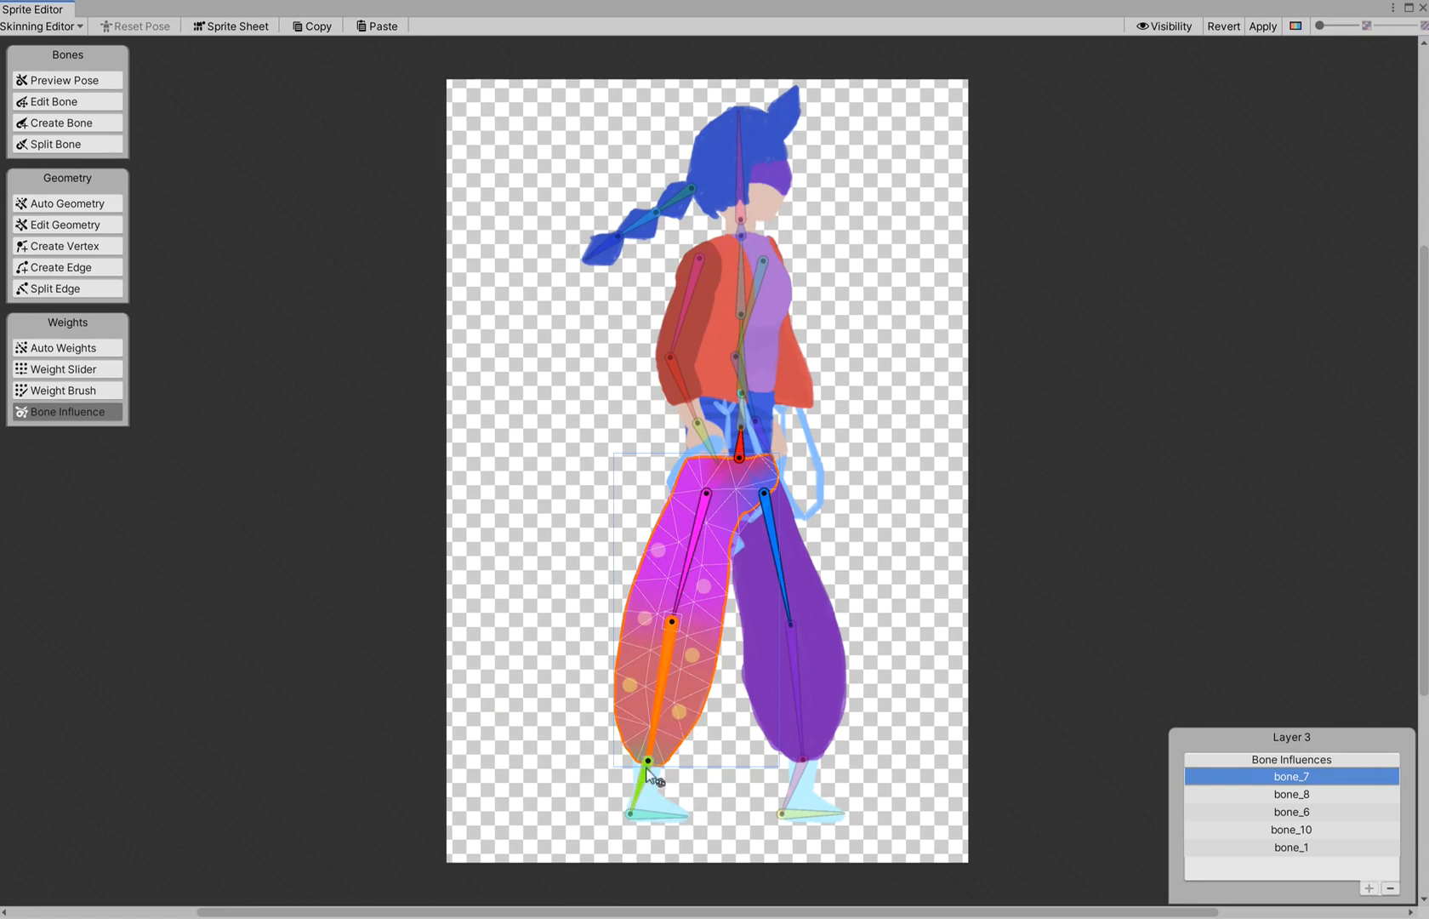
Bend the shin bones of both legs backward at the knees to test both trouser legs' deformation, and reset the pose.
left_click_drag(643, 685, 612, 669)
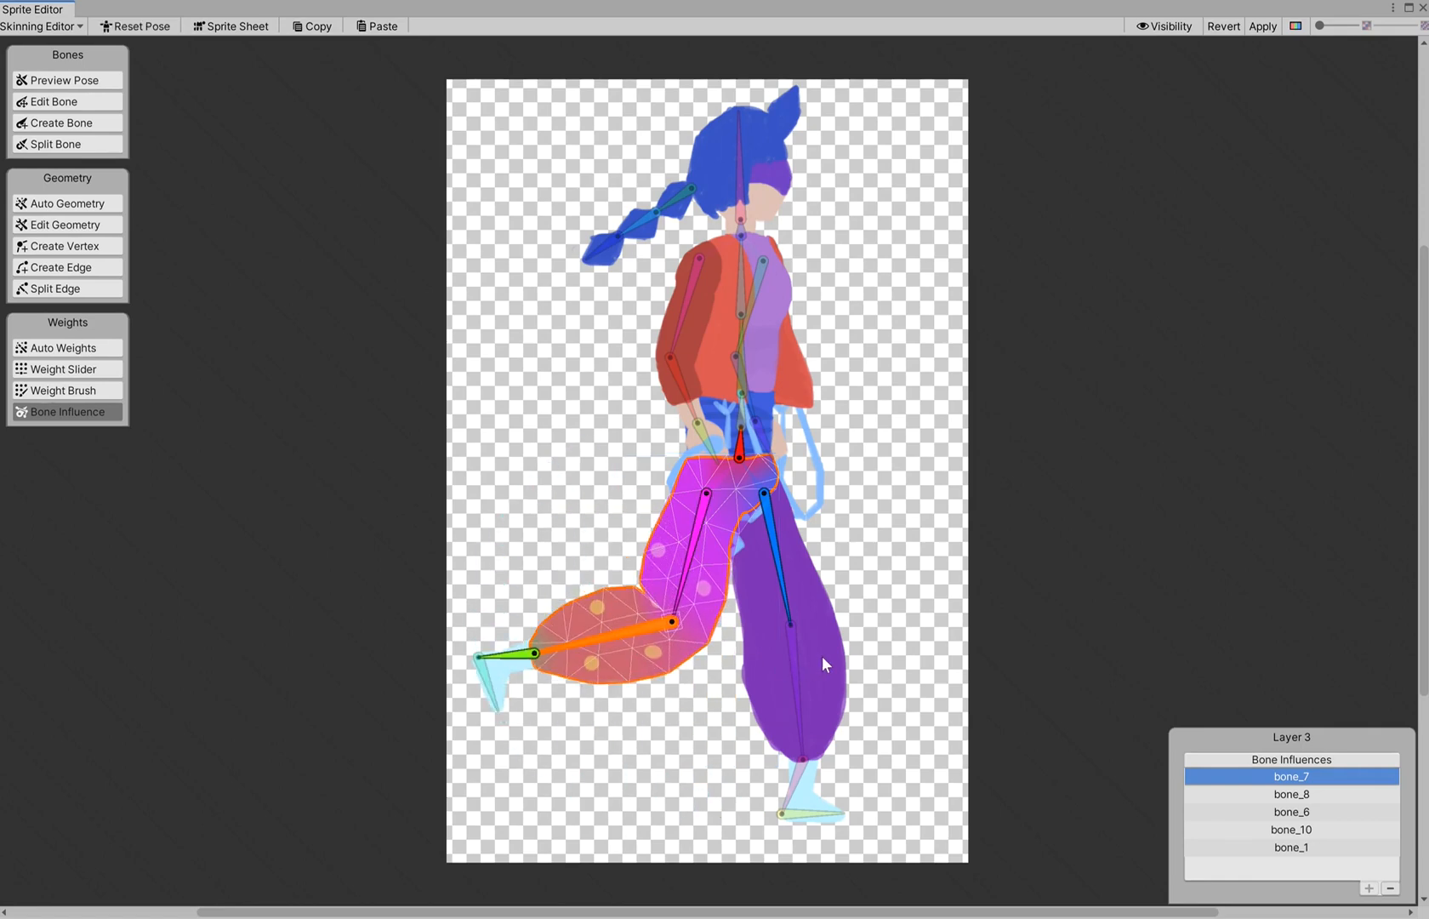
left_click(799, 673)
left_click_drag(799, 673, 735, 676)
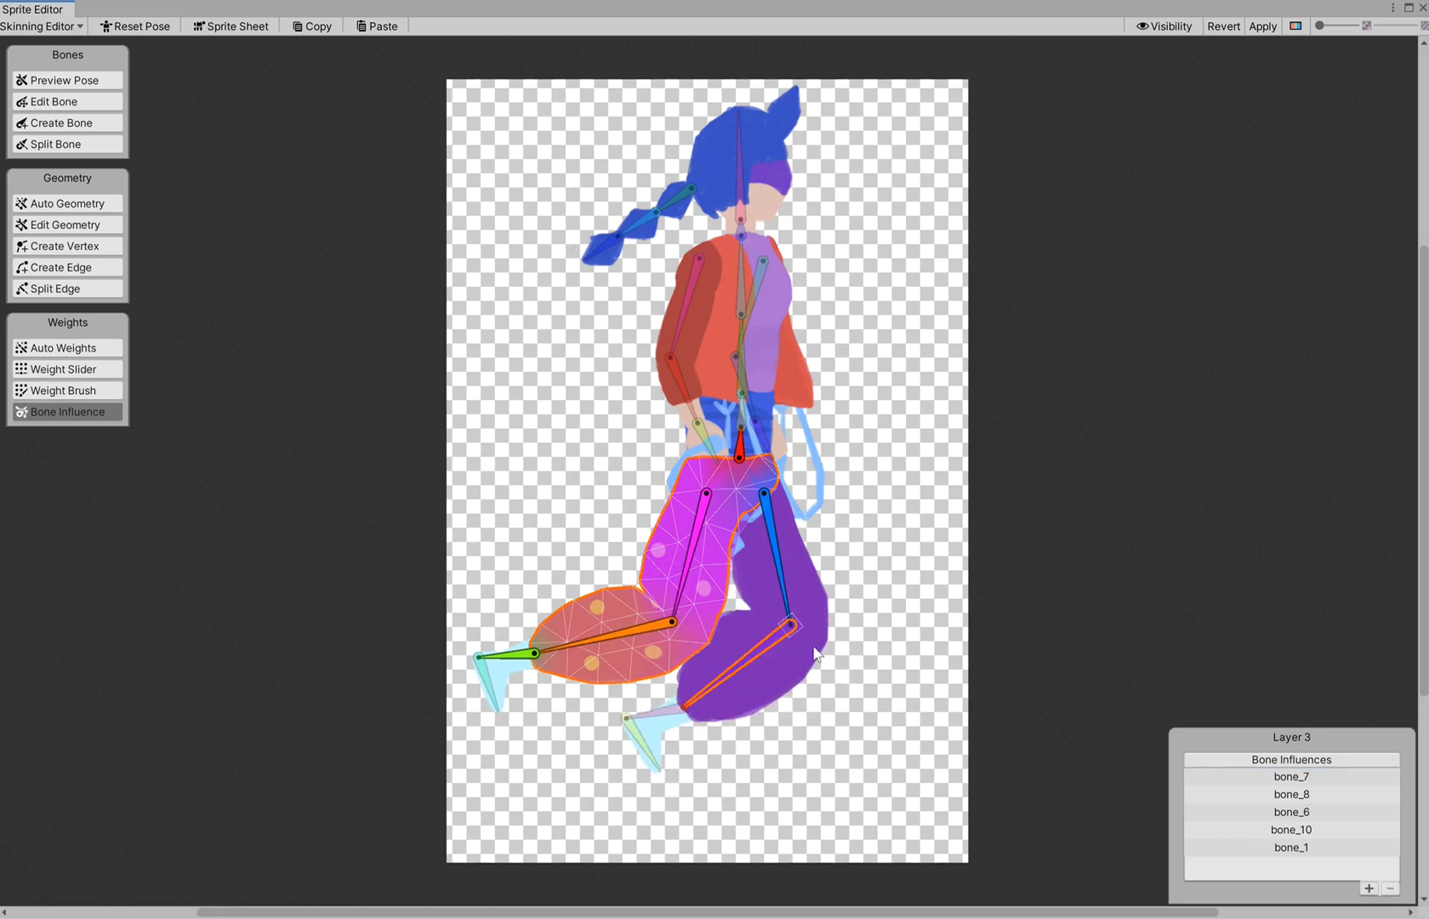
left_click(139, 26)
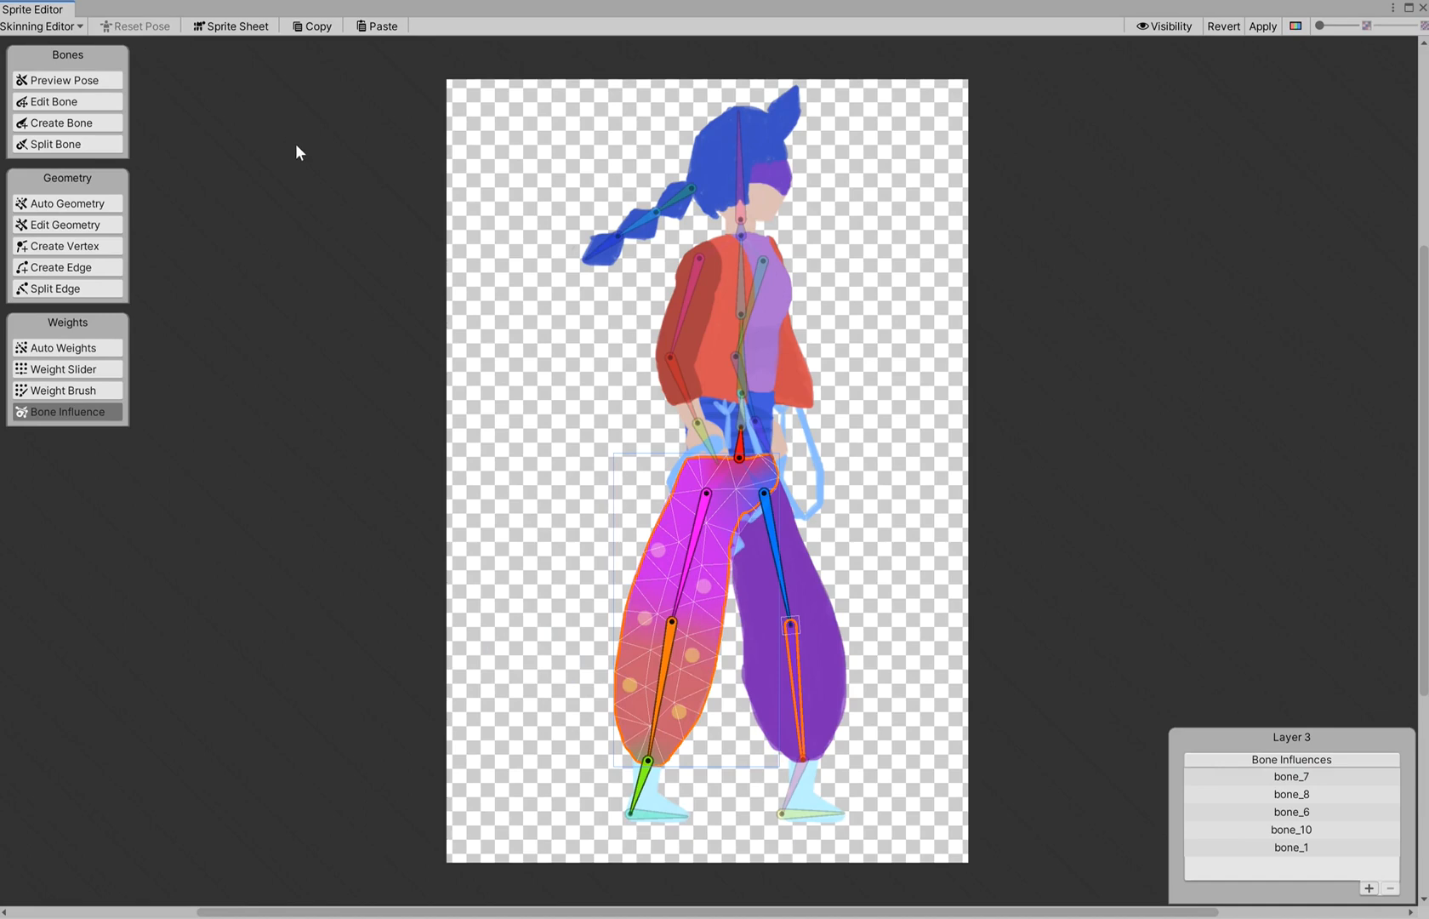